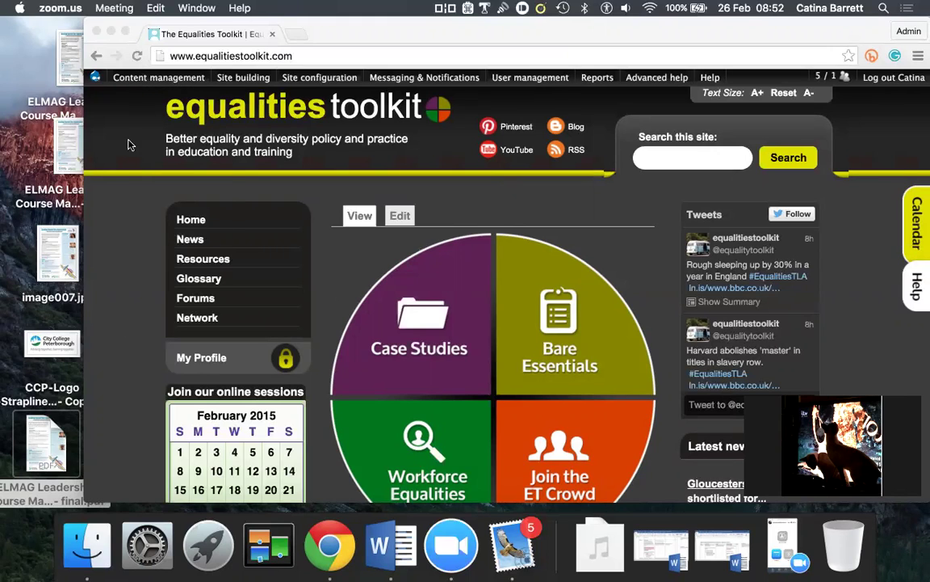
# Start creating a new News item on the Equalities Toolkit site.
pyautogui.scroll(-10, 144, 330)
pyautogui.scroll(-15, 144, 330)
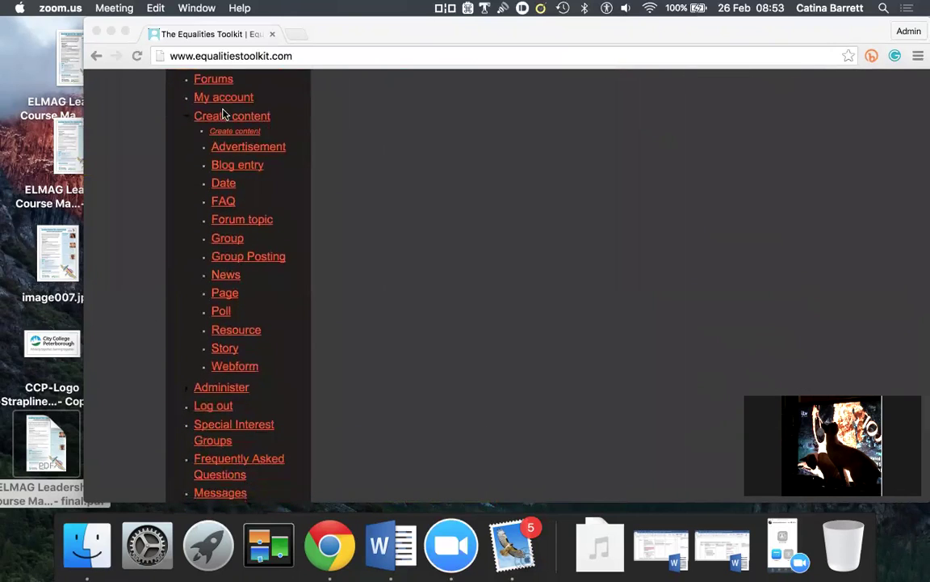
pyautogui.click(219, 277)
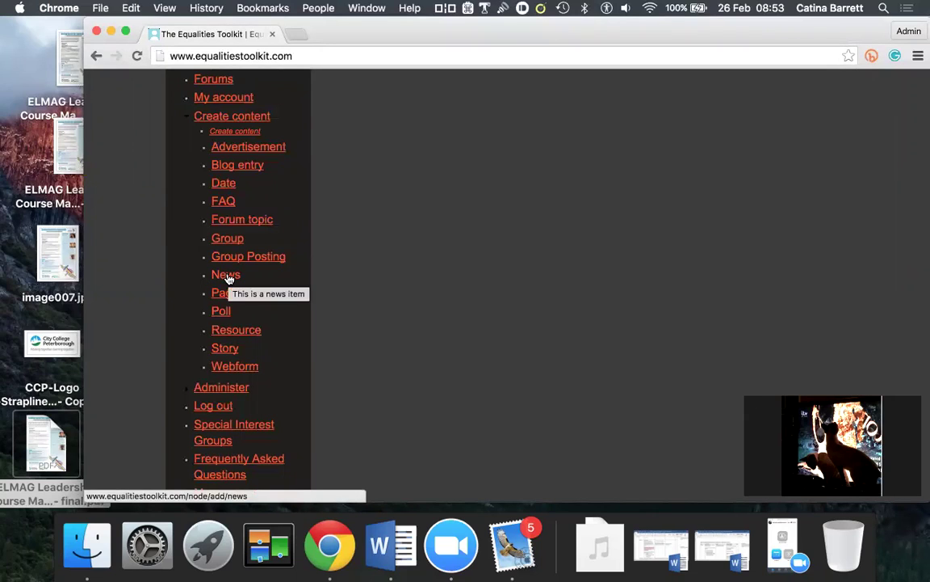
pyautogui.click(226, 276)
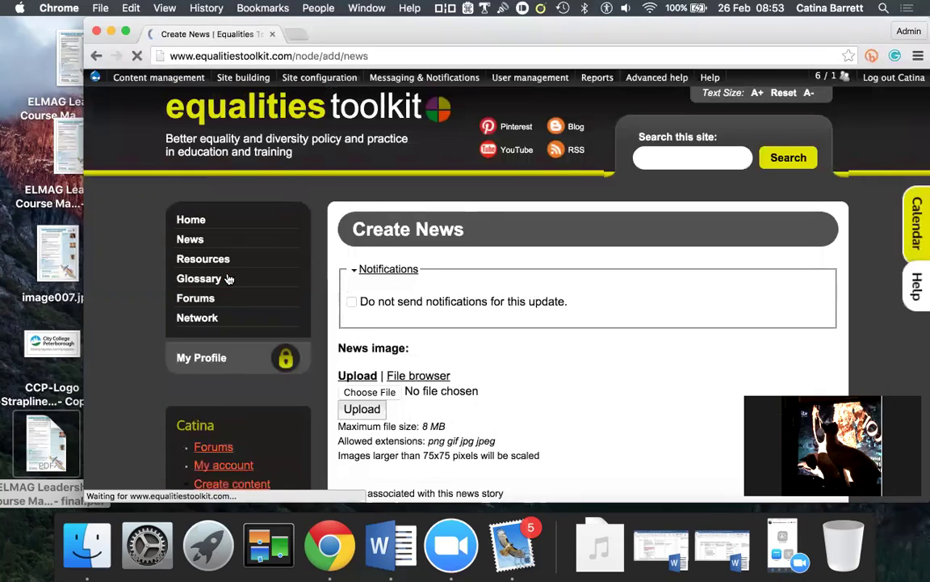
# Set the news item so that no notifications are sent for this update.
pyautogui.scroll(-3, 583, 383)
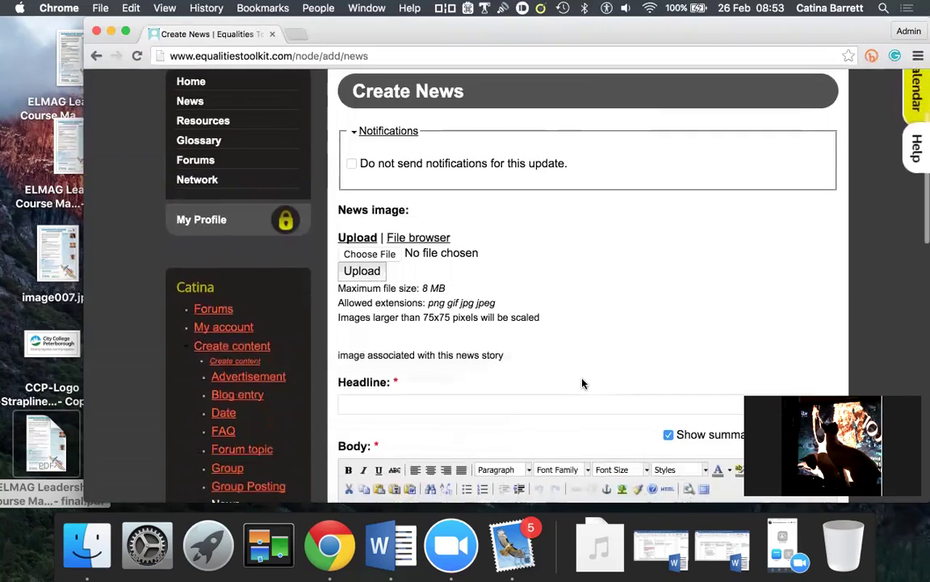
pyautogui.scroll(1, 584, 382)
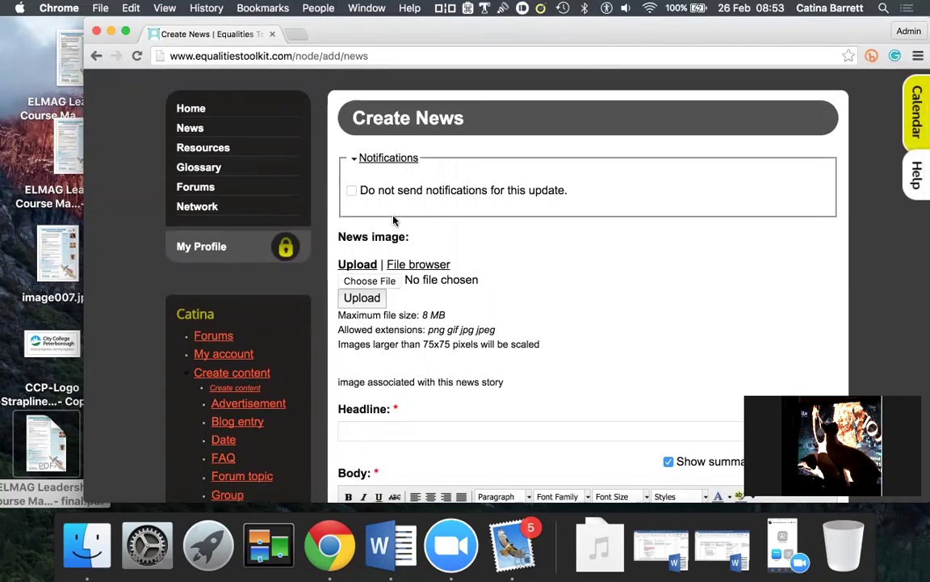
pyautogui.click(352, 190)
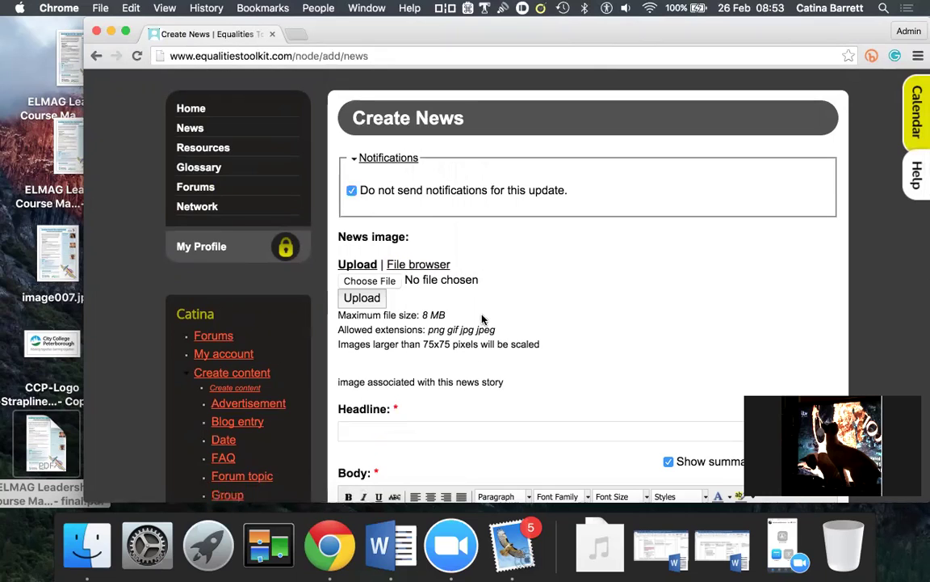
# Upload the CCP-Logo+Strapline copy JPG from the Desktop as the news image.
pyautogui.scroll(-2, 482, 319)
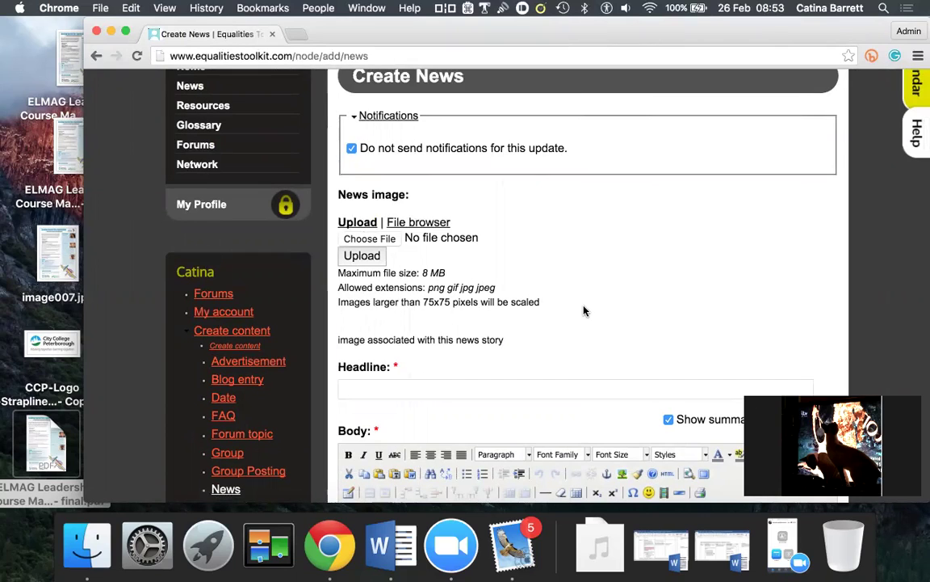
pyautogui.click(372, 237)
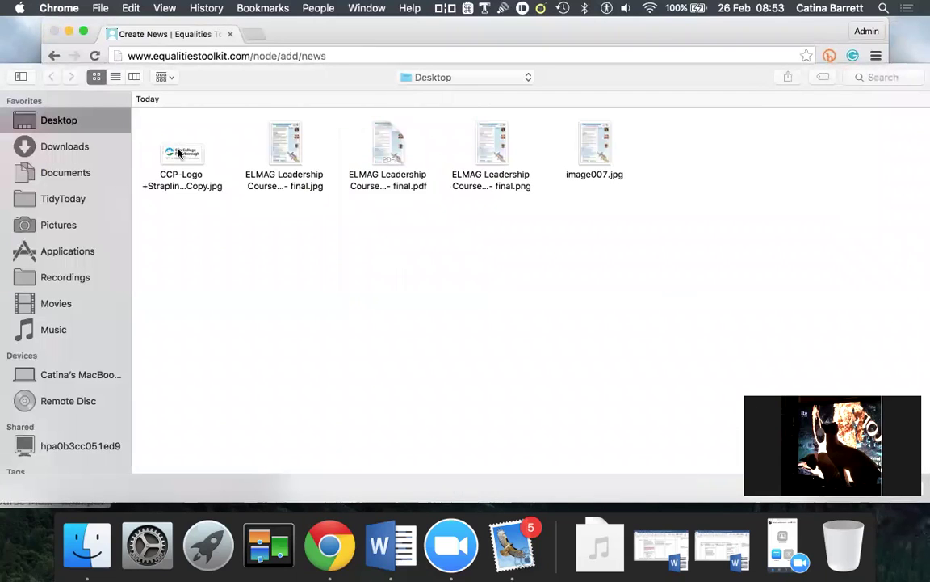
pyautogui.doubleClick(181, 153)
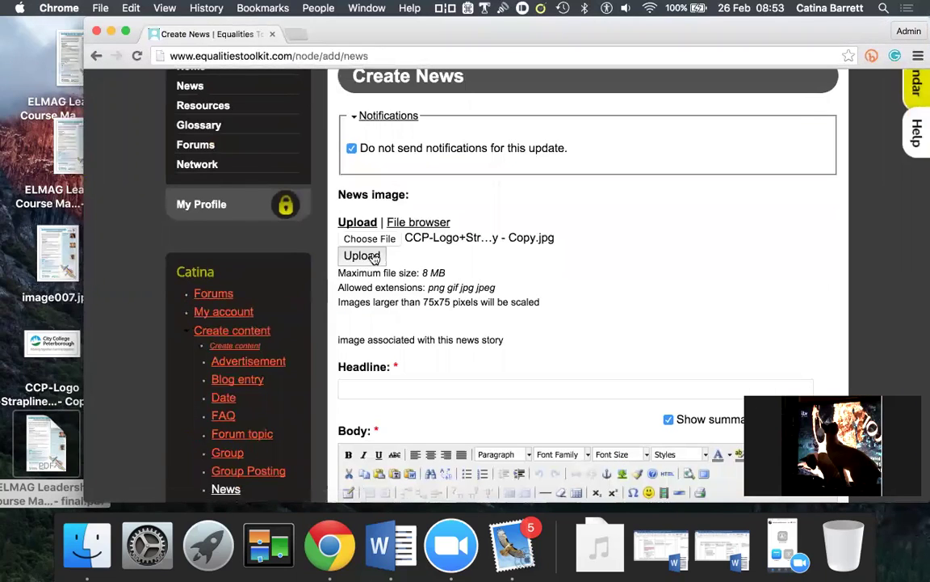
pyautogui.click(361, 256)
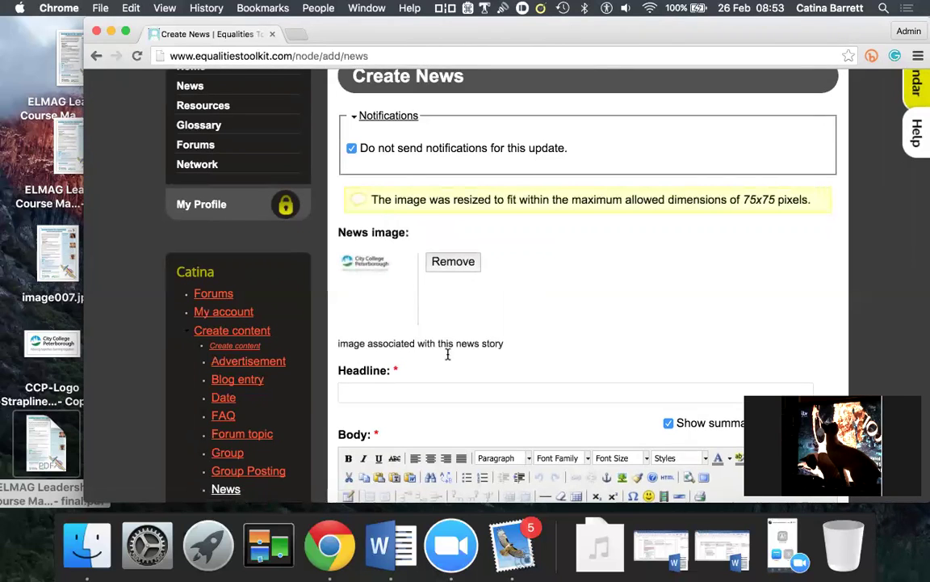
# Fill the headline with the copied text "Leading beyond the organisation – a Systems Leadership Approach" from the clipboard history.
pyautogui.scroll(-3, 446, 353)
pyautogui.scroll(-2, 447, 353)
pyautogui.click(361, 231)
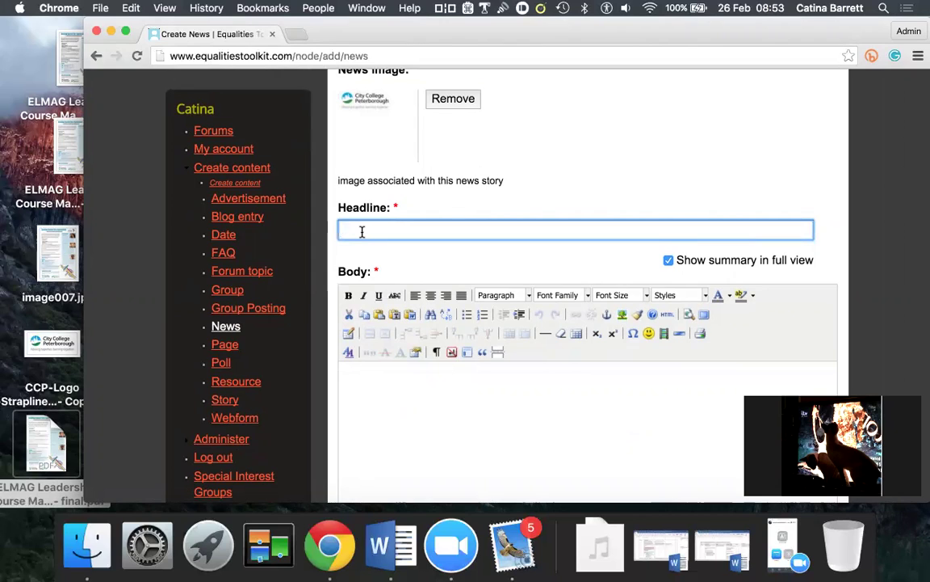
pyautogui.click(468, 10)
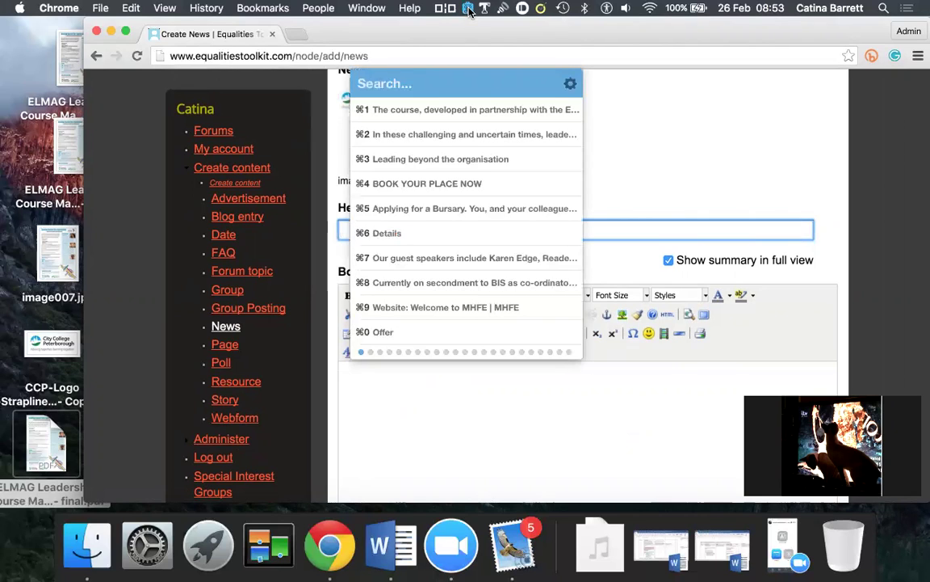
pyautogui.click(405, 160)
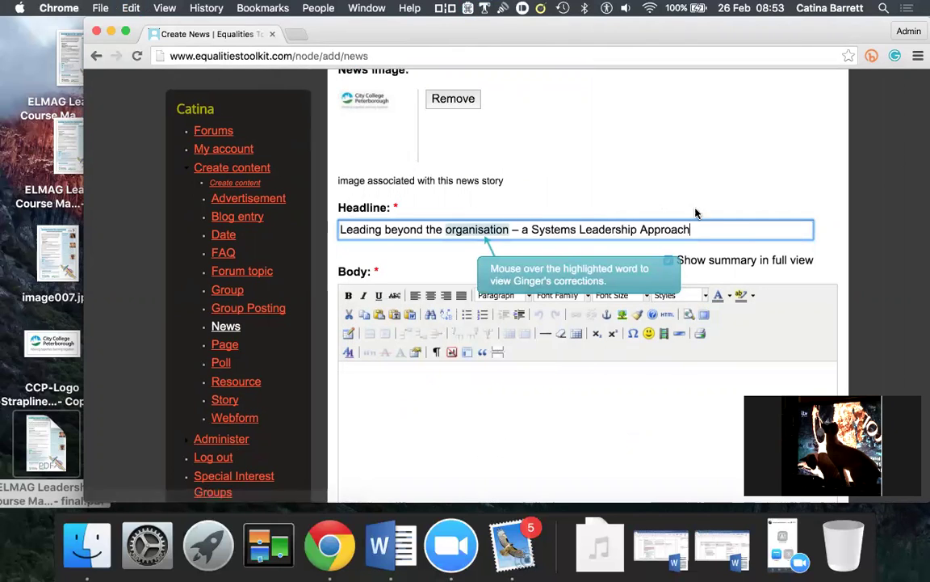
# Put "Course: " in front of the headline text.
pyautogui.click(340, 228)
pyautogui.write('Cou')
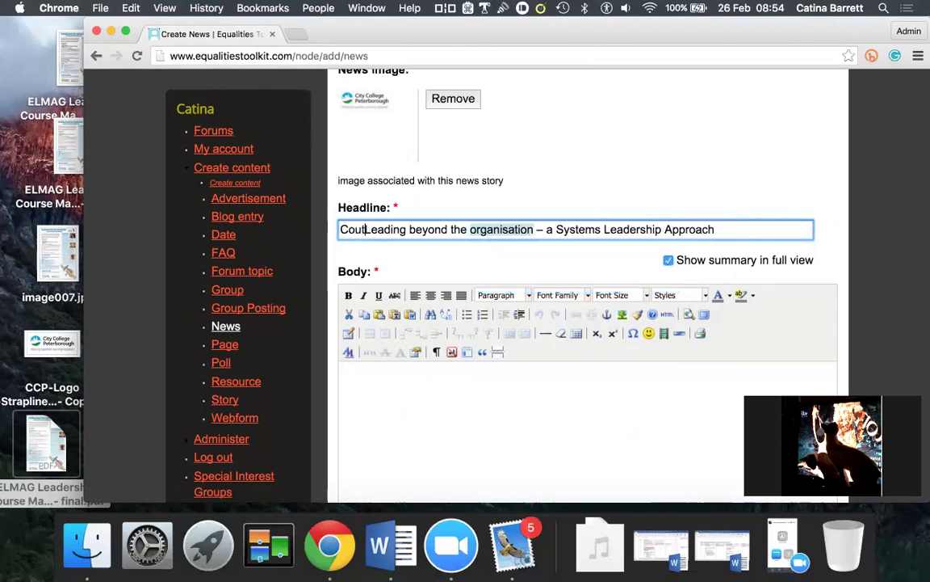
pyautogui.write('rse')
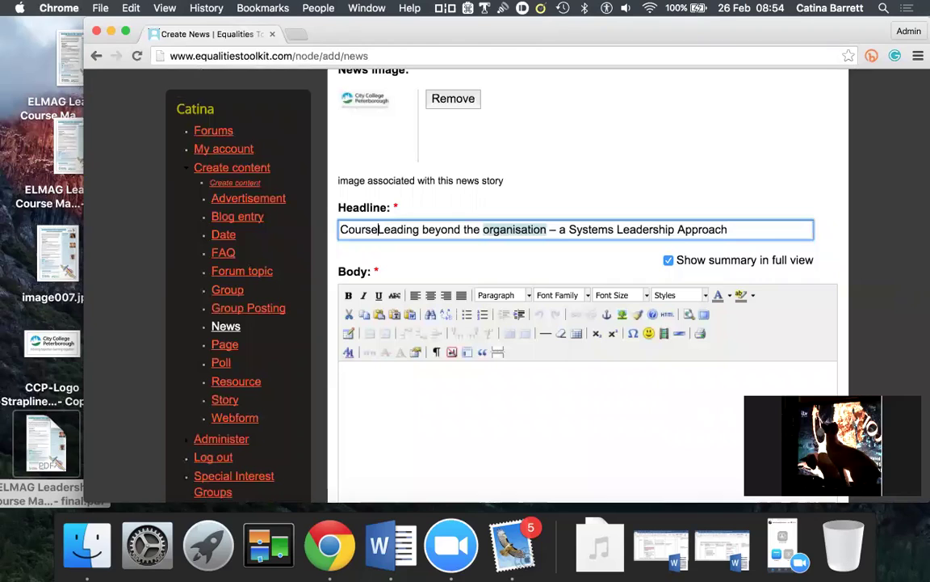
pyautogui.write(':')
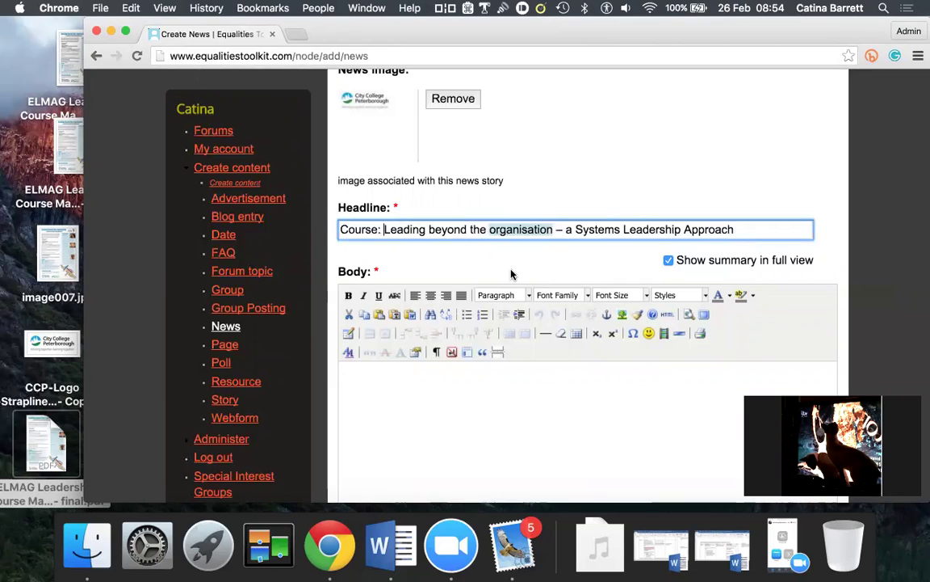
# Insert the copied paragraph beginning "The course, developed in partnership with" from the clipboard history into the body.
pyautogui.click(447, 410)
pyautogui.scroll(-2, 457, 418)
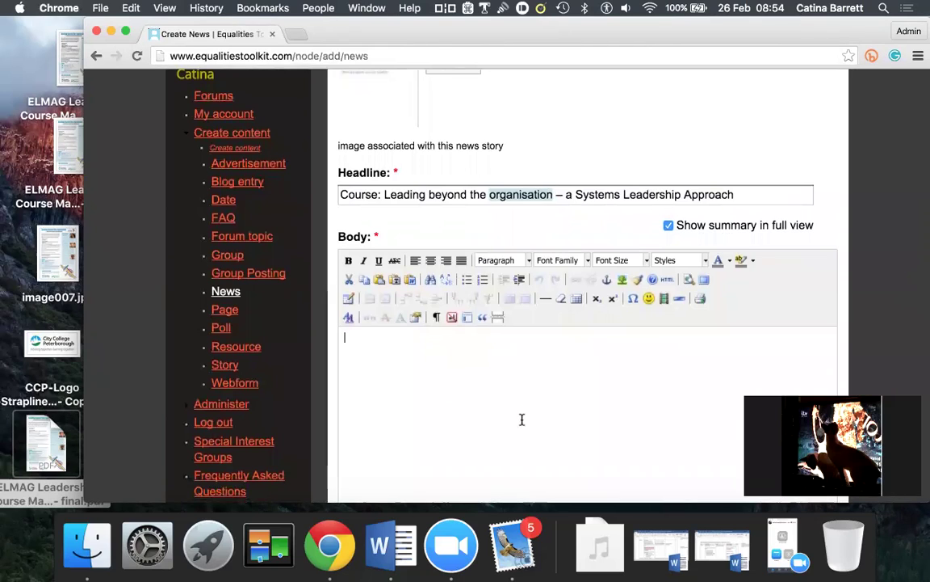
pyautogui.scroll(-1, 520, 416)
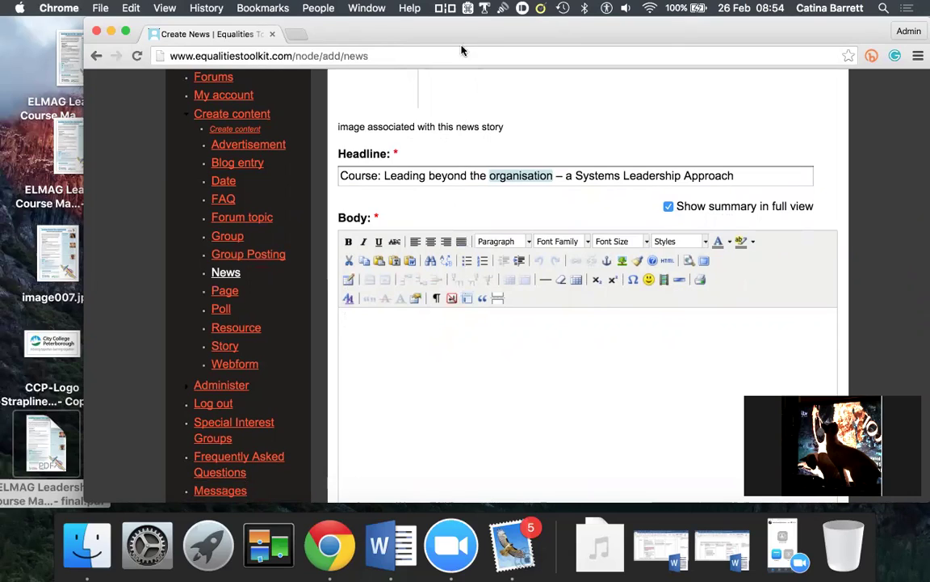
pyautogui.click(468, 9)
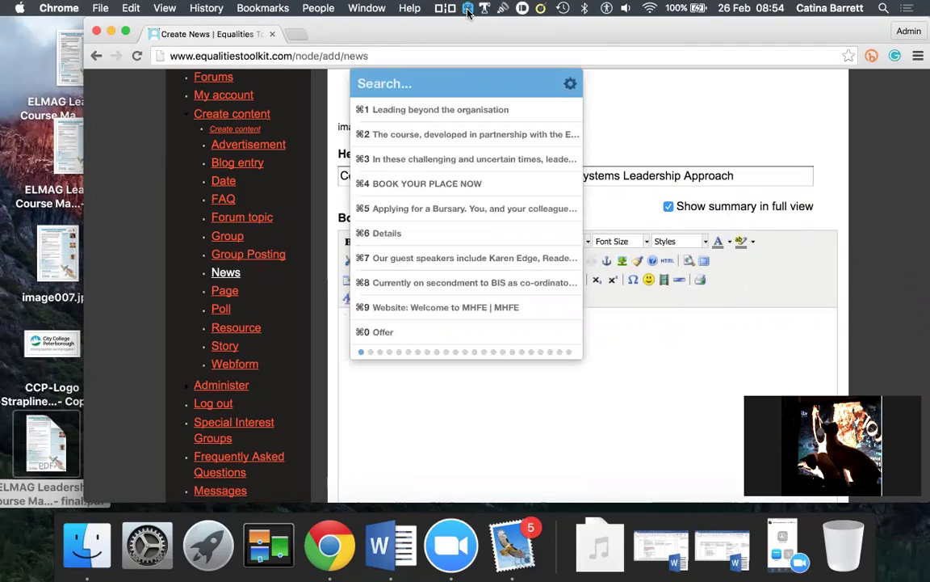
pyautogui.click(392, 135)
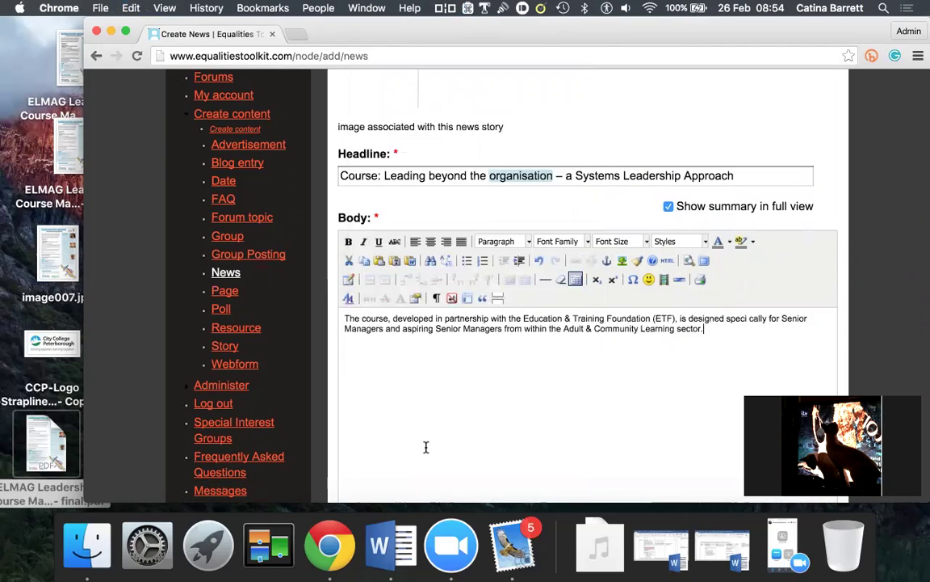
# Reword the opening of the body paragraph to "This one-day course".
pyautogui.click(358, 319)
pyautogui.press('BackSpace')
pyautogui.write('is')
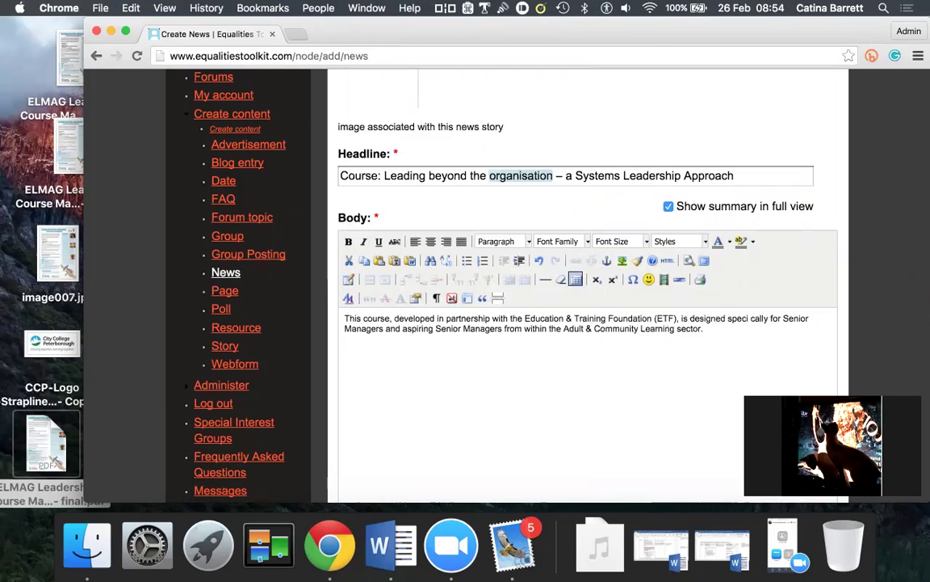
pyautogui.write(' one-da')
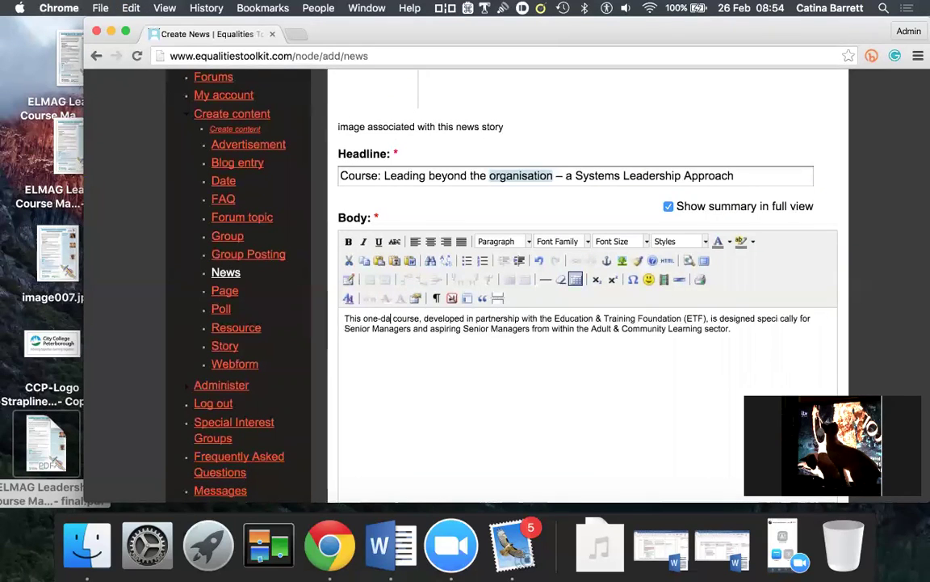
pyautogui.write('y')
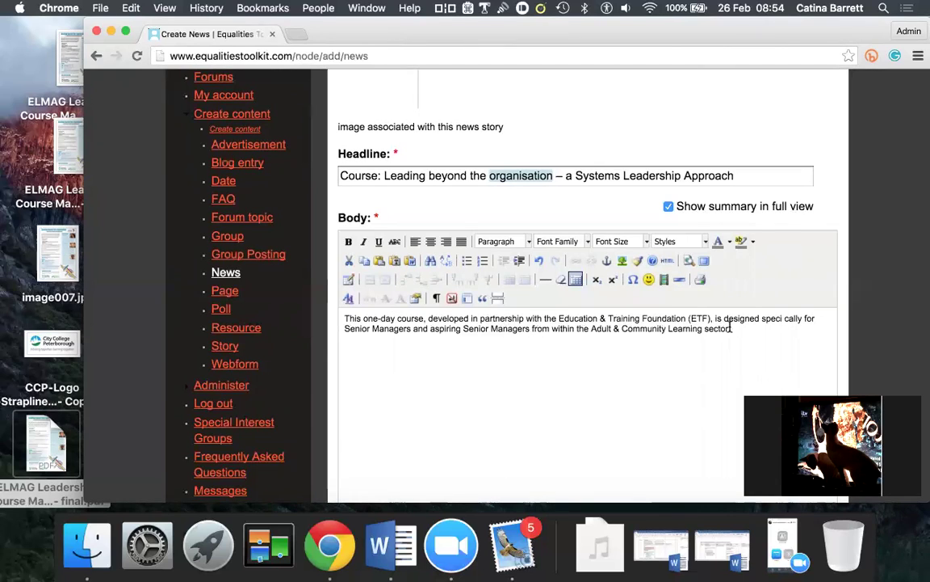
# Replace the ampersand in "Education & Training Foundation" with "and", and correct "speci cally" to "specifically".
pyautogui.click(603, 318)
pyautogui.press('Delete')
pyautogui.press('Delete')
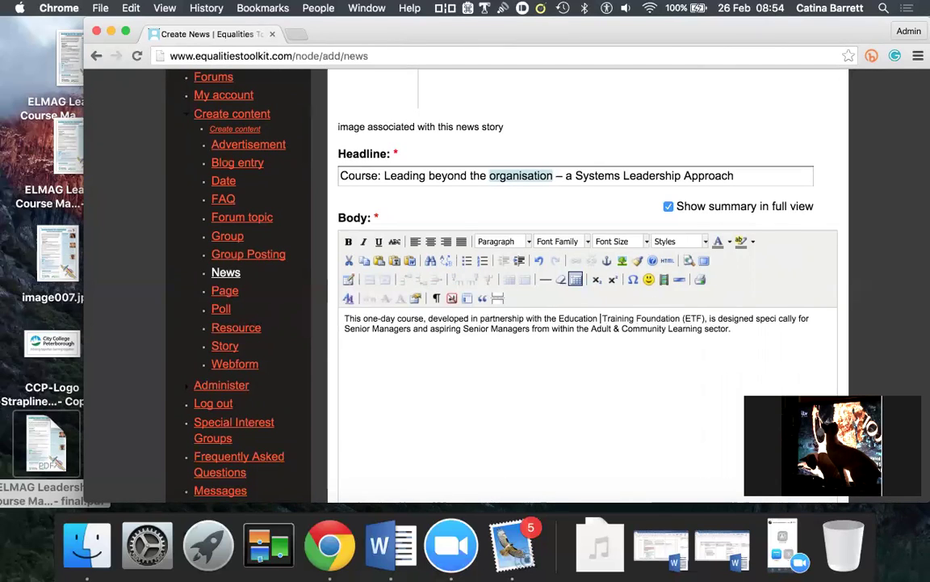
pyautogui.write('and')
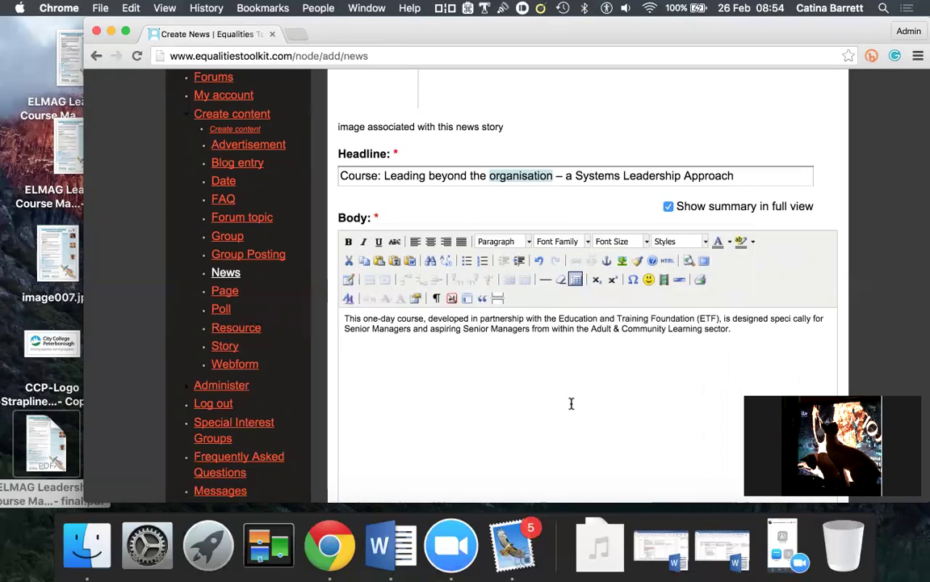
pyautogui.click(794, 318)
pyautogui.press('BackSpace')
pyautogui.write('fii')
# Change both mentions of "Senior Managers" in the first body paragraph to lowercase "senior managers".
pyautogui.click(351, 328)
pyautogui.press('BackSpace')
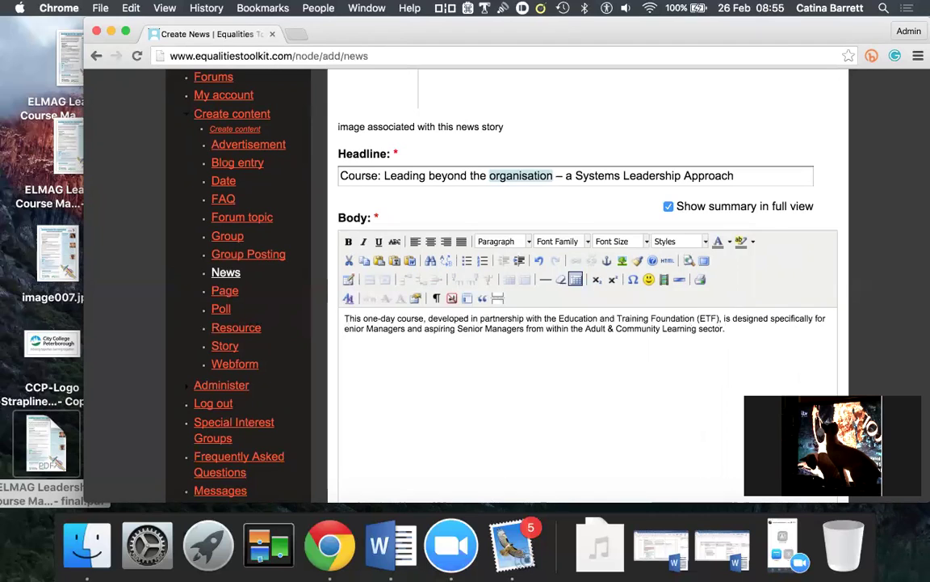
pyautogui.write('s')
pyautogui.click(378, 320)
pyautogui.press('BackSpace')
pyautogui.write('-')
pyautogui.click(377, 328)
pyautogui.press('BackSpace')
pyautogui.write('m')
pyautogui.click(465, 329)
pyautogui.press('BackSpace')
pyautogui.write('s')
pyautogui.click(493, 329)
pyautogui.press('BackSpace')
pyautogui.write('m')
# Replace the ampersand in "Adult & Community Learning sector" in the first paragraph with "and".
pyautogui.click(616, 328)
pyautogui.press('BackSpace')
pyautogui.write('and')
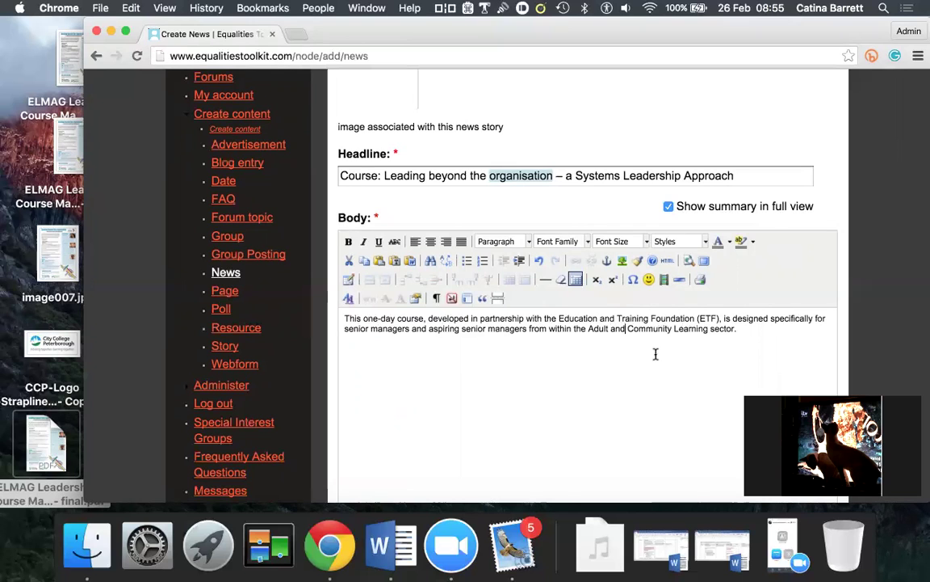
# Add a second body paragraph using the copied text beginning "In these challenging and uncertain times" from the clipboard history.
pyautogui.scroll(-1, 504, 408)
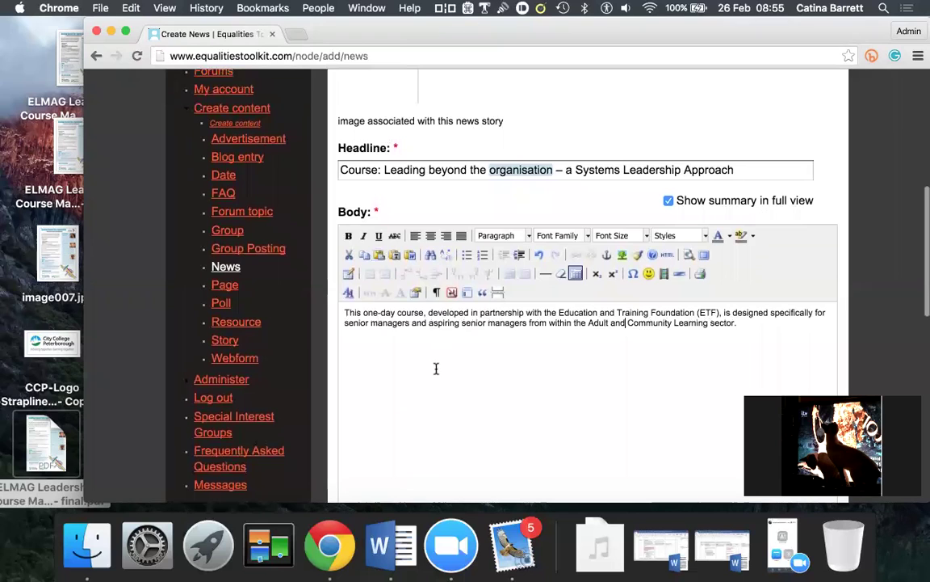
pyautogui.click(739, 322)
pyautogui.press('Return')
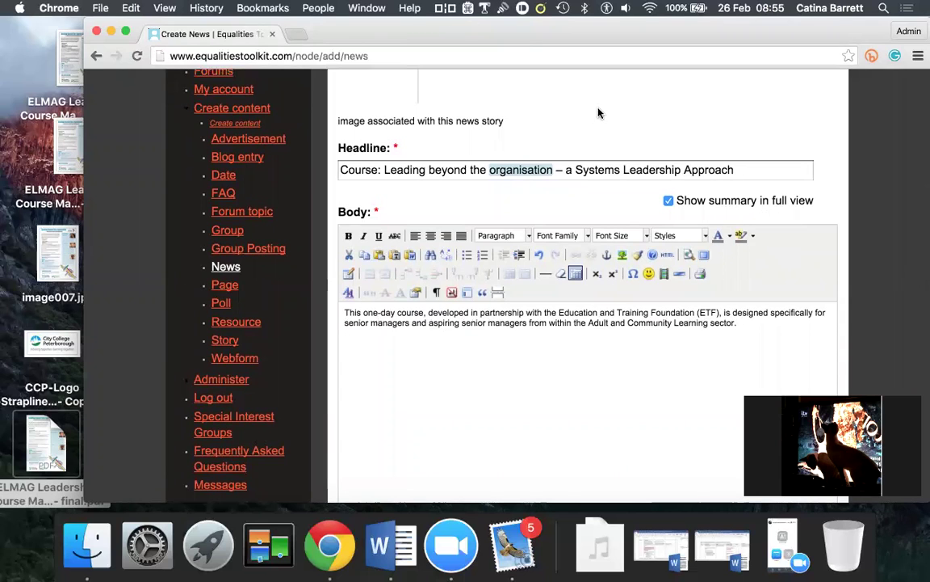
pyautogui.click(467, 9)
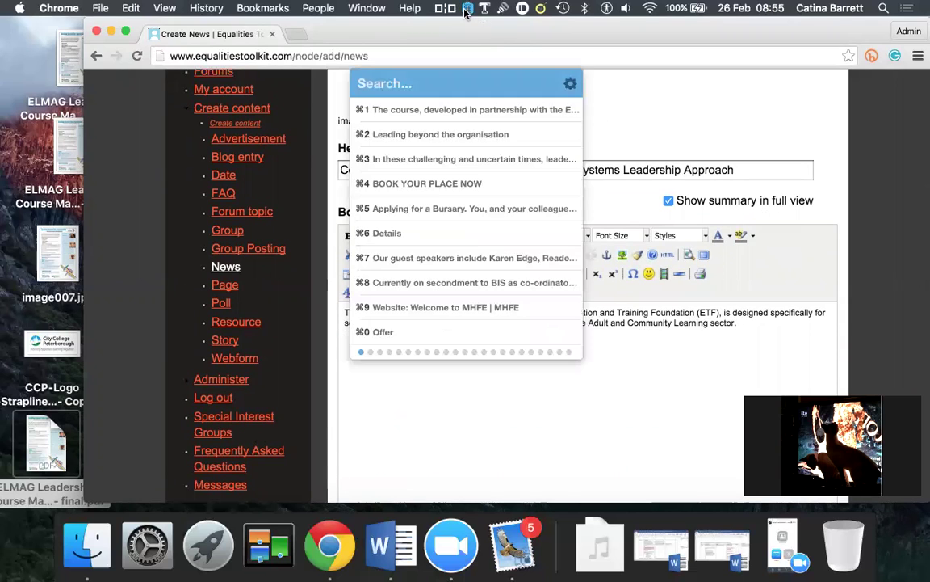
pyautogui.click(414, 159)
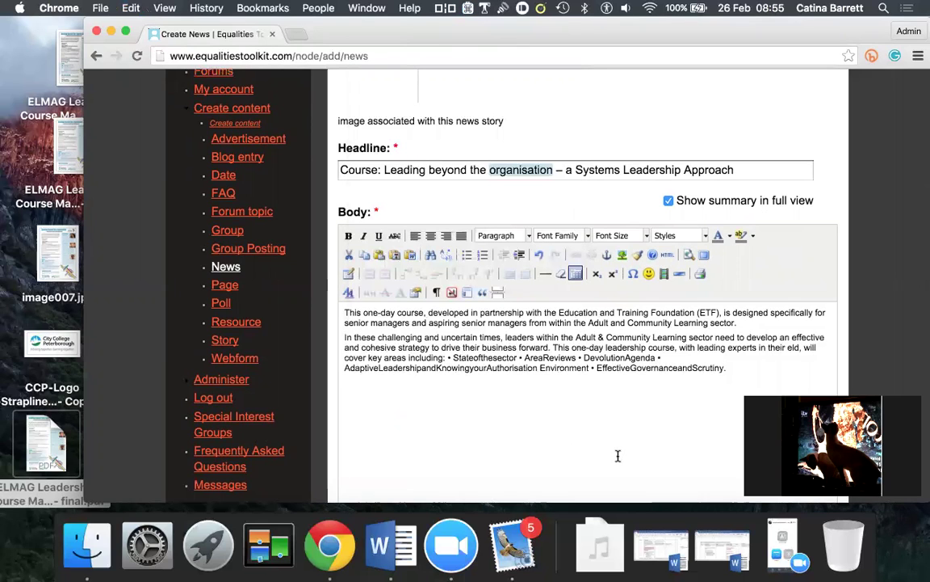
# In the second paragraph, change "Adult & Community Learning" to "Adult and Community Learning".
pyautogui.click(603, 338)
pyautogui.press('BackSpace')
pyautogui.press('BackSpace')
pyautogui.write('and')
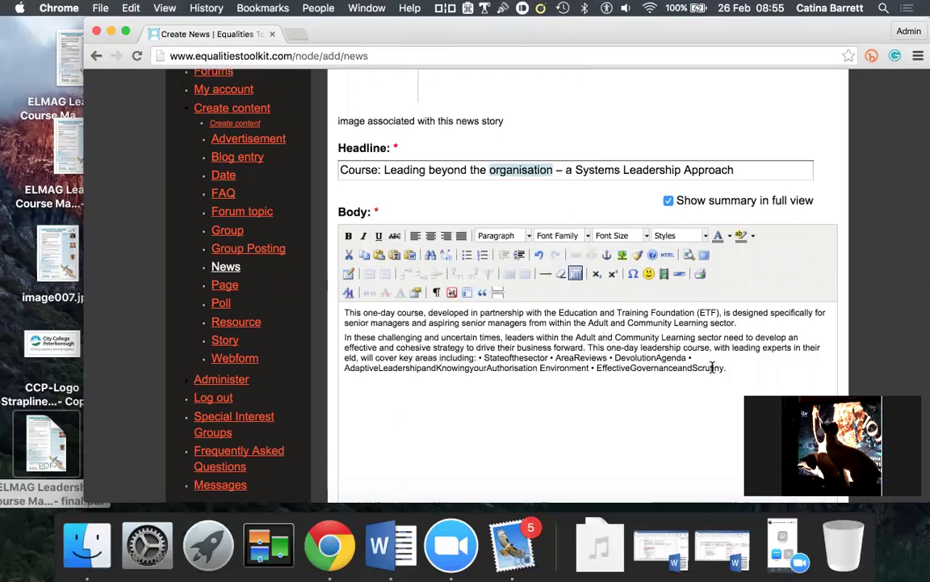
# Start a new paragraph at "This one-day leadership course" and correct "eld" to "field" in it.
pyautogui.click(588, 347)
pyautogui.press('Return')
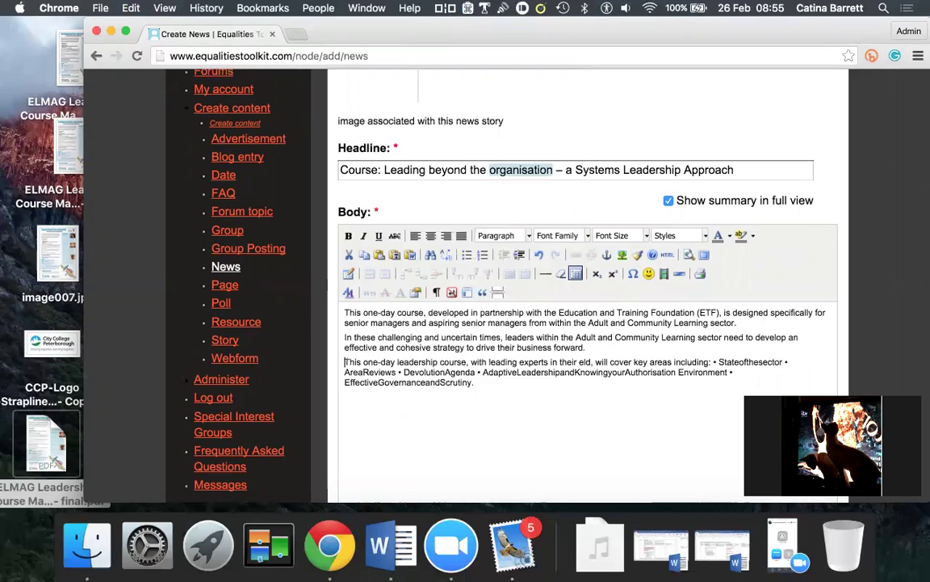
pyautogui.click(579, 362)
pyautogui.write('fi')
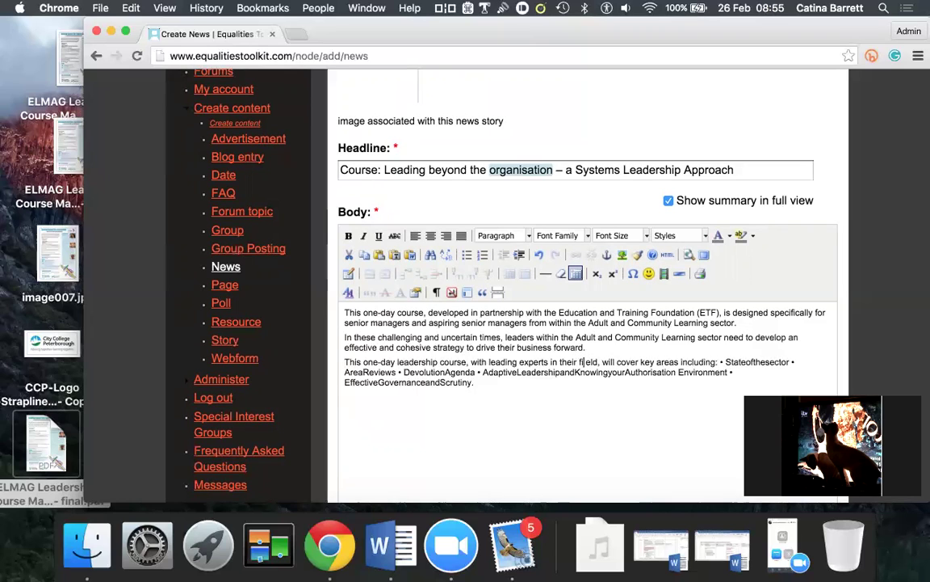
pyautogui.press('Delete')
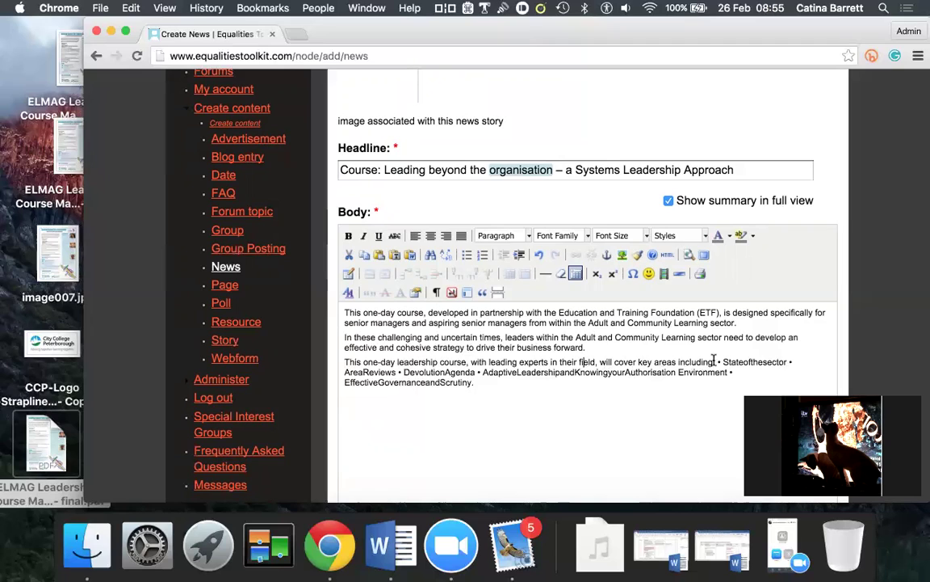
# Move the key areas after "including:" into their own paragraph without the leading bullet character and format it as a bulleted list.
pyautogui.press('Return')
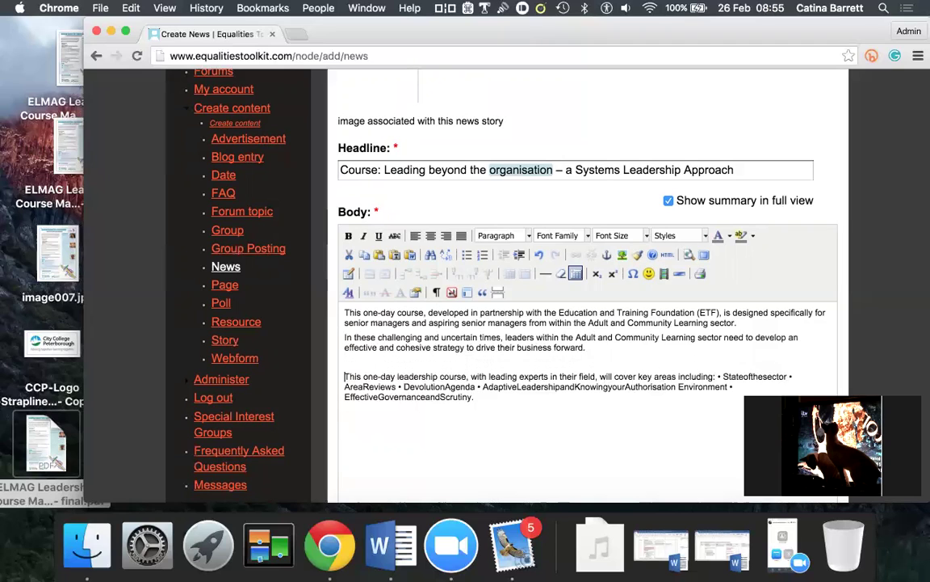
pyautogui.press('BackSpace')
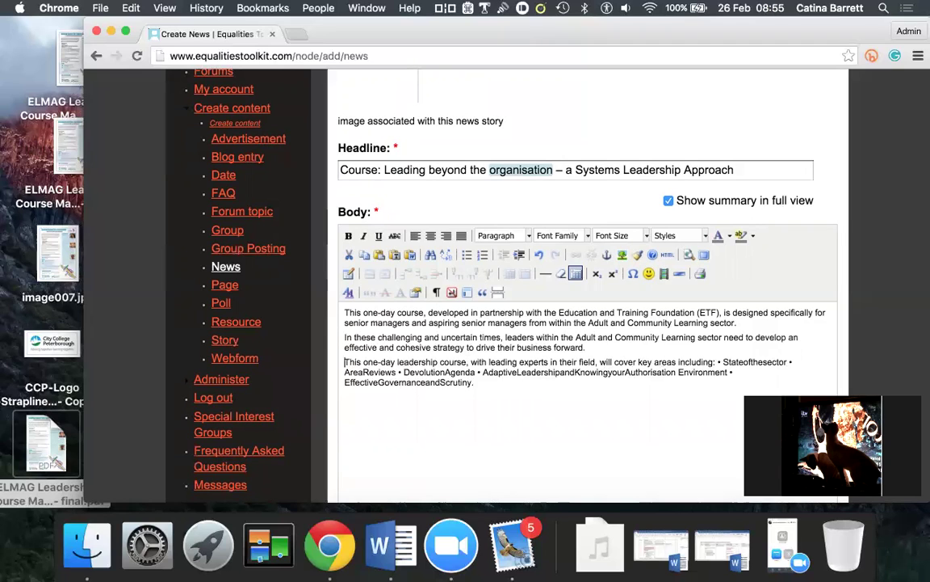
pyautogui.click(724, 362)
pyautogui.press('BackSpace')
pyautogui.press('BackSpace')
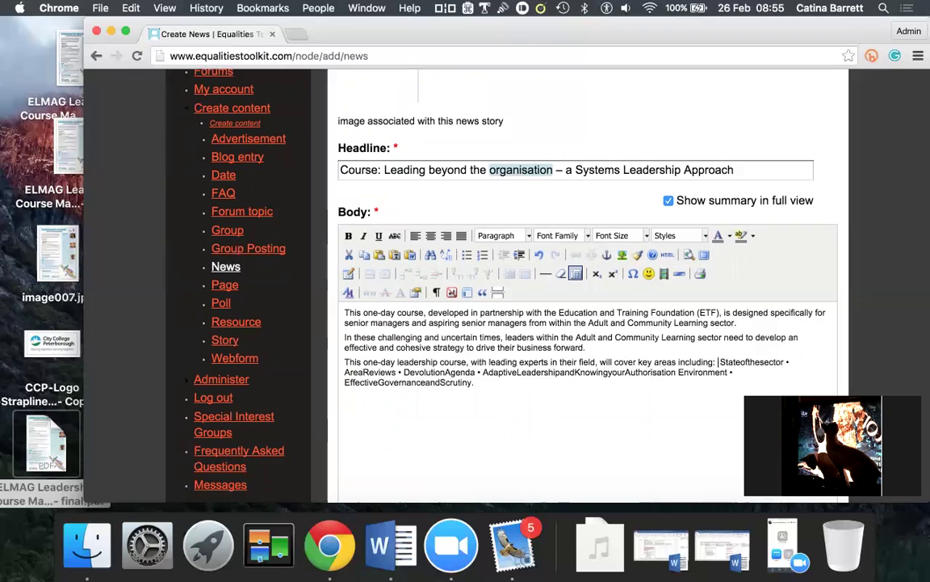
pyautogui.press('Return')
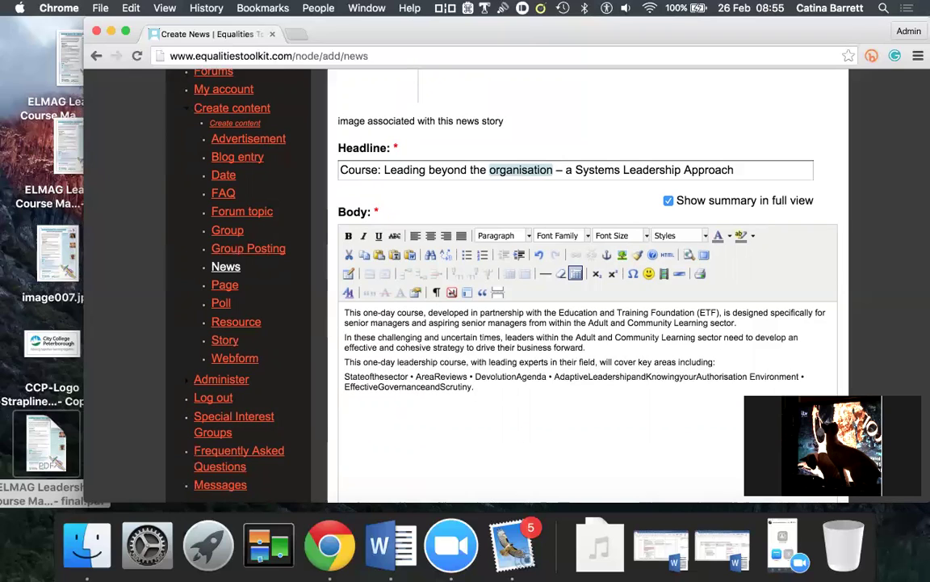
pyautogui.click(467, 254)
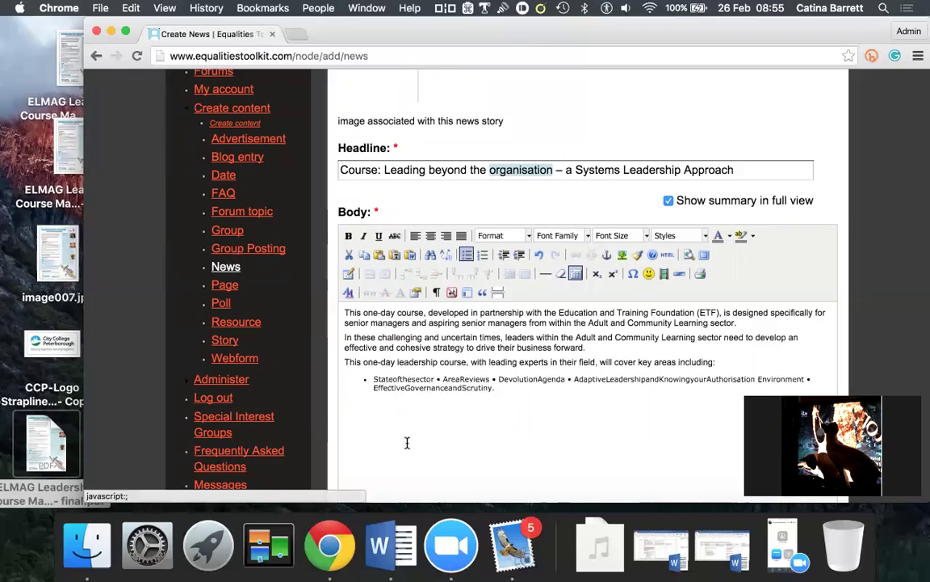
# Space out the first list item as "State of the sector" and split the remaining text into a new bullet, removing the inline bullet character.
pyautogui.click(395, 378)
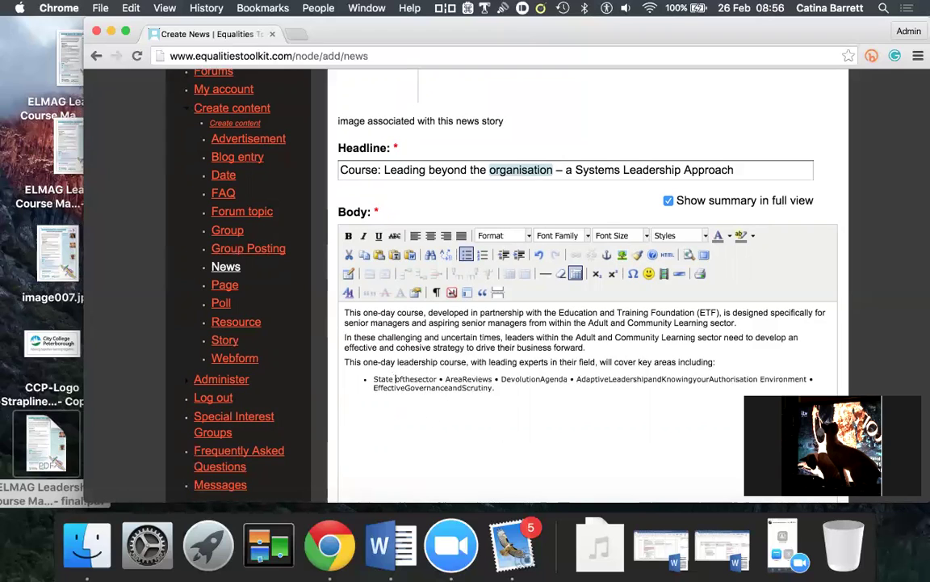
pyautogui.click(404, 379)
pyautogui.click(416, 378)
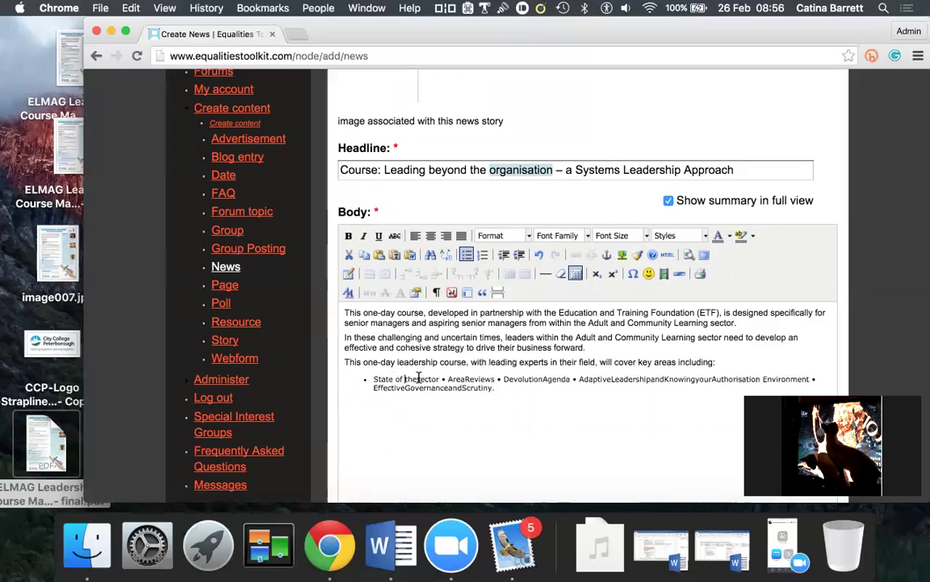
pyautogui.click(449, 378)
pyautogui.press('BackSpace')
pyautogui.press('BackSpace')
pyautogui.press('BackSpace')
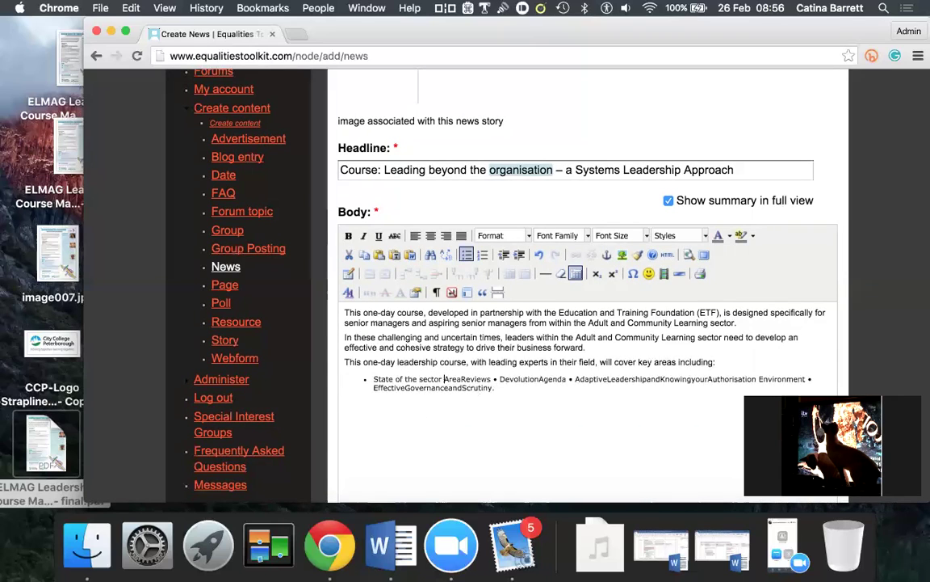
pyautogui.press('Return')
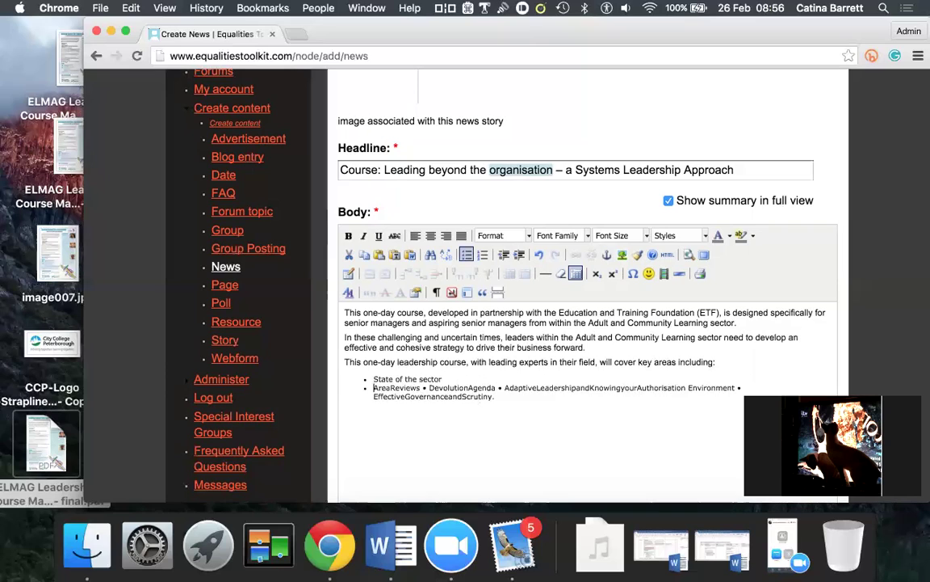
# Make "Area Reviews" a separate, correctly spaced list item, removing the inline bullet character after it.
pyautogui.click(429, 387)
pyautogui.press('BackSpace')
pyautogui.press('BackSpace')
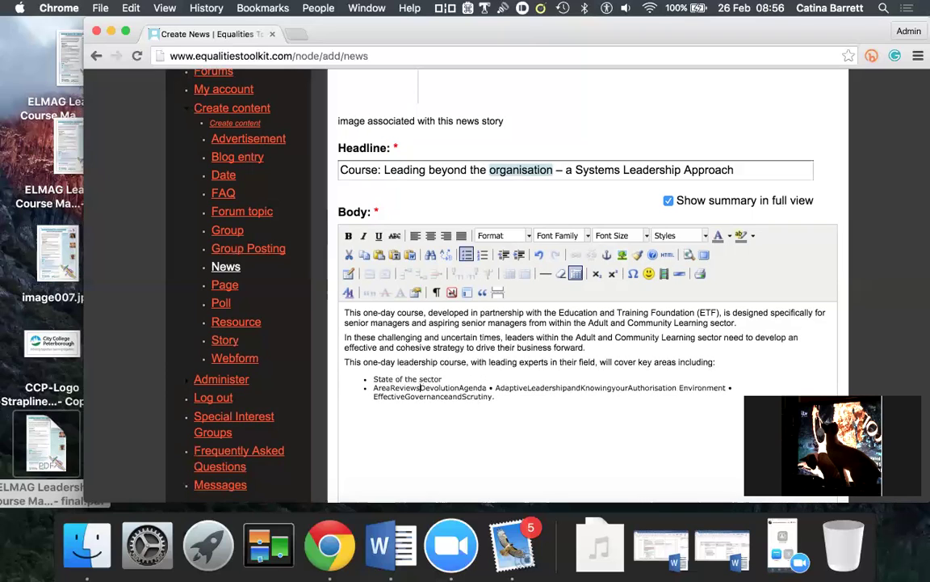
pyautogui.press('Return')
pyautogui.click(389, 387)
# Make "Devolution Agenda" a separate, correctly spaced list item, removing the inline bullet character after it.
pyautogui.click(411, 396)
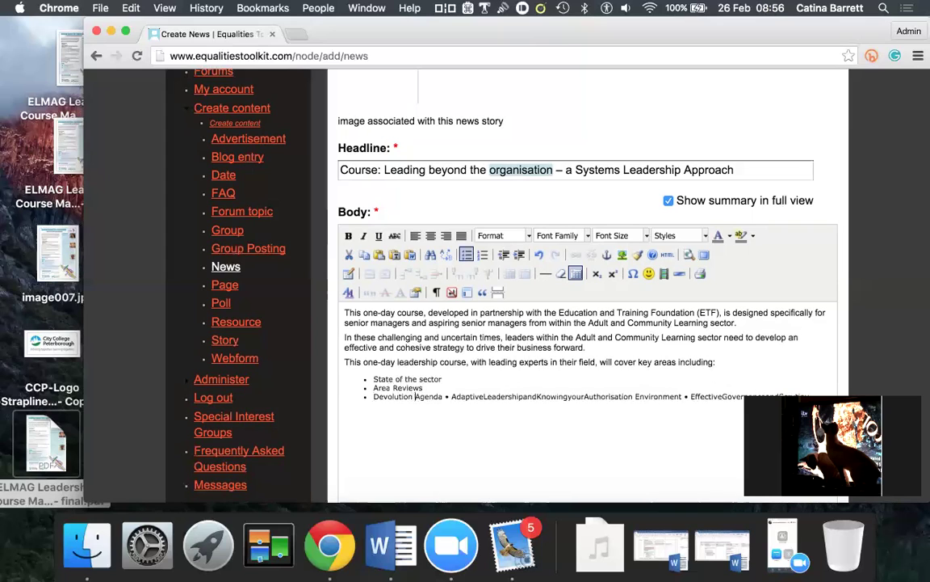
pyautogui.click(450, 396)
pyautogui.press('BackSpace')
pyautogui.press('BackSpace')
pyautogui.press('BackSpace')
pyautogui.press('Return')
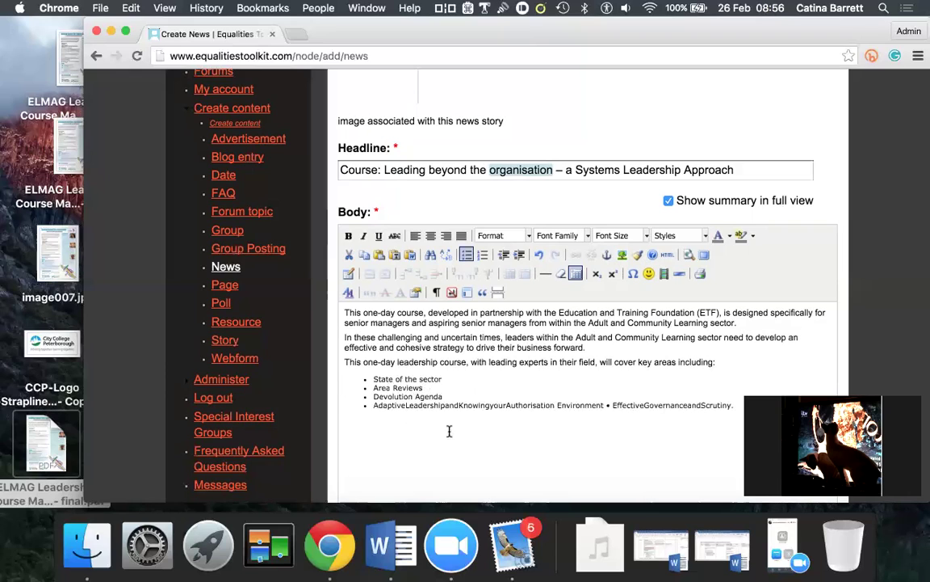
# Space out "Adaptive Leadership and Knowing your Authorisation Environment" and split the text after it into a new bullet without the inline bullet character.
pyautogui.click(407, 405)
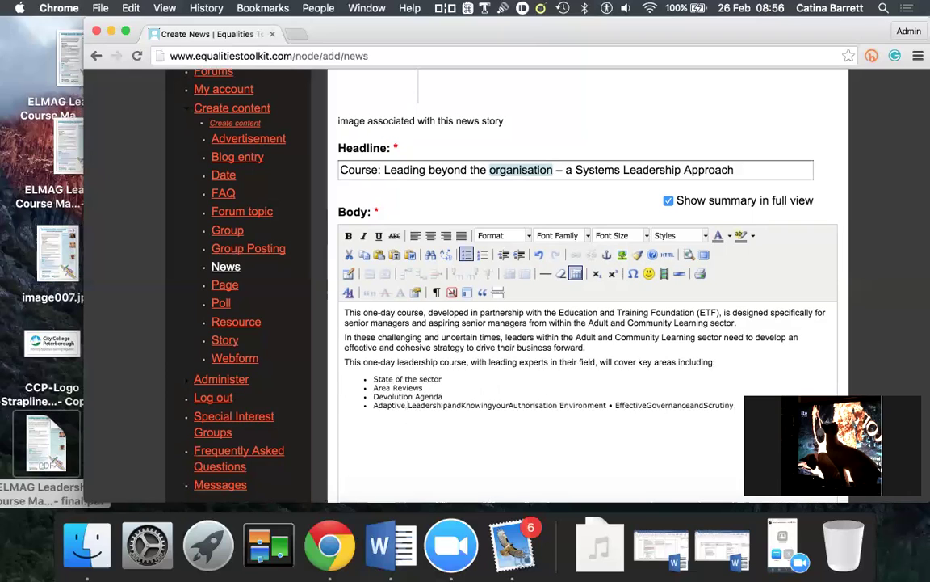
pyautogui.click(447, 405)
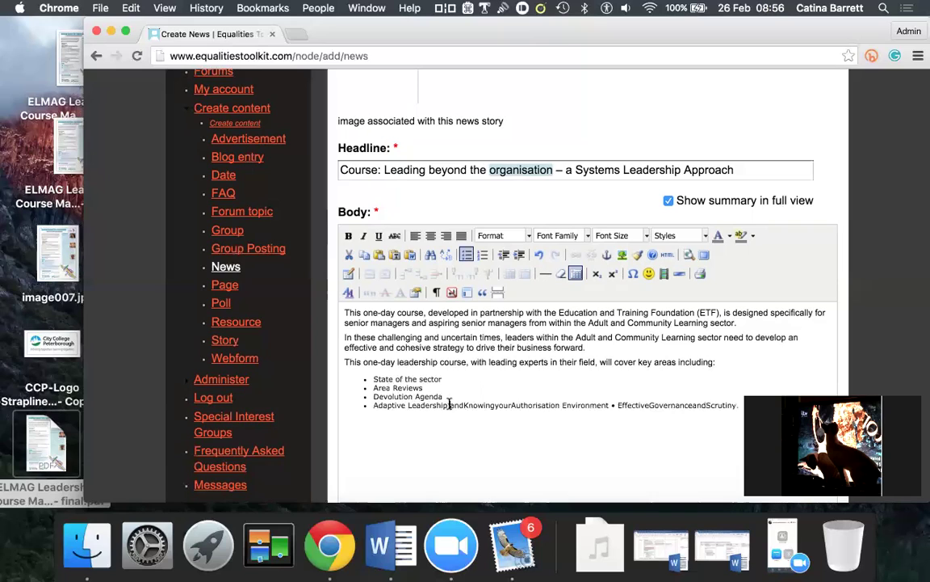
pyautogui.click(464, 405)
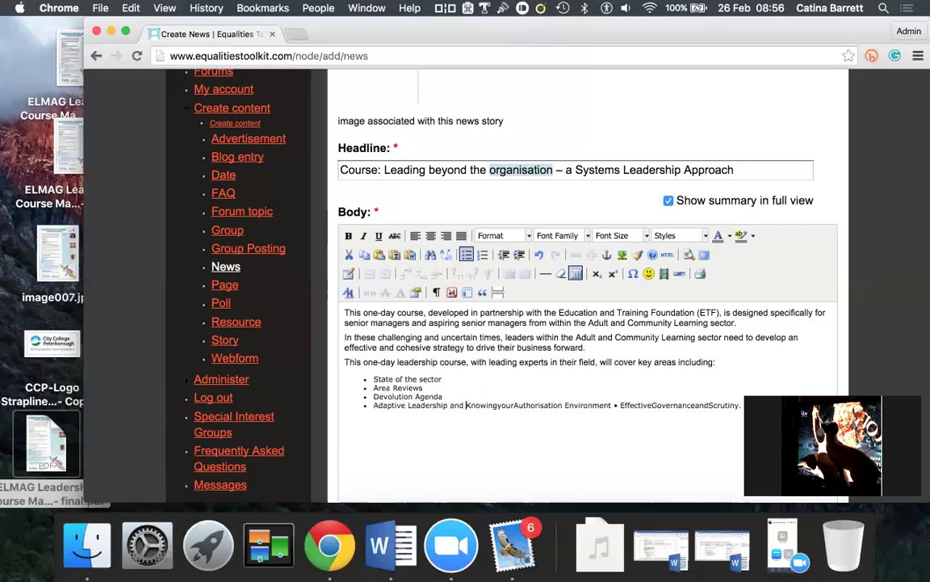
pyautogui.click(498, 405)
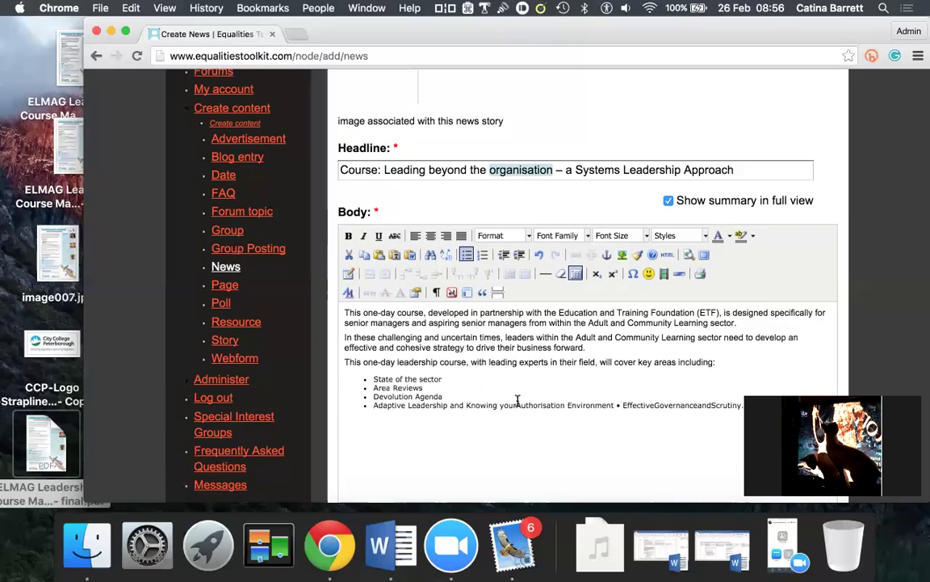
pyautogui.click(518, 404)
pyautogui.click(623, 405)
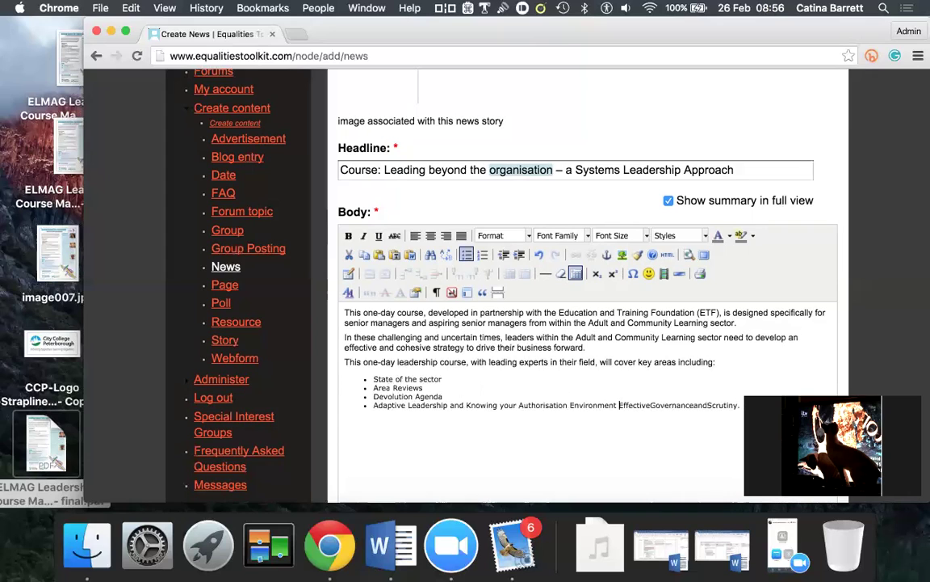
pyautogui.press('BackSpace')
pyautogui.press('Return')
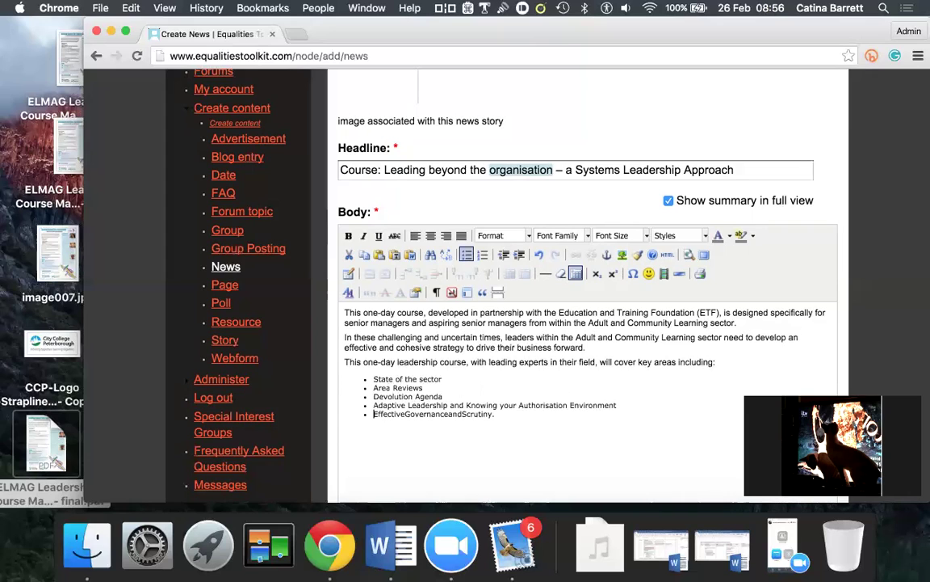
# Insert the missing spaces in the last list item so it reads "Effective Governance and Scrutiny.".
pyautogui.click(406, 412)
pyautogui.click(451, 414)
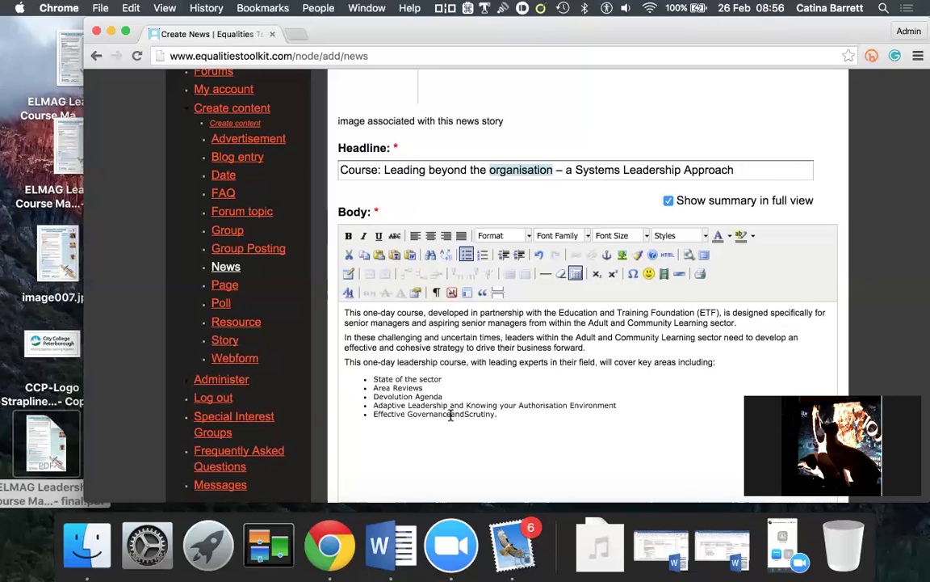
pyautogui.click(465, 413)
# Open "ELMAG Leadership Course March 2016 - final.pdf" from the desktop in Preview and narrow its window to check the flyer beside the news form.
pyautogui.click(45, 440)
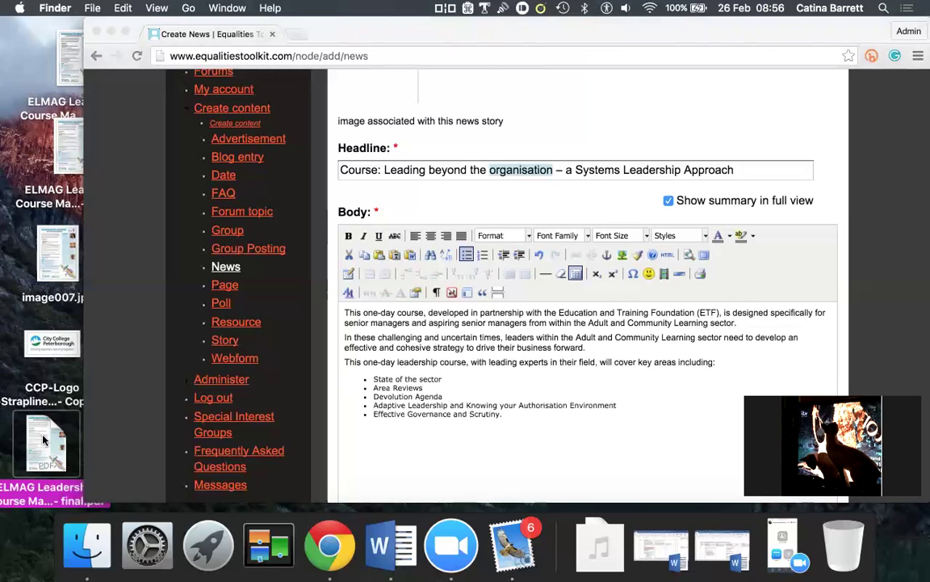
pyautogui.doubleClick(44, 441)
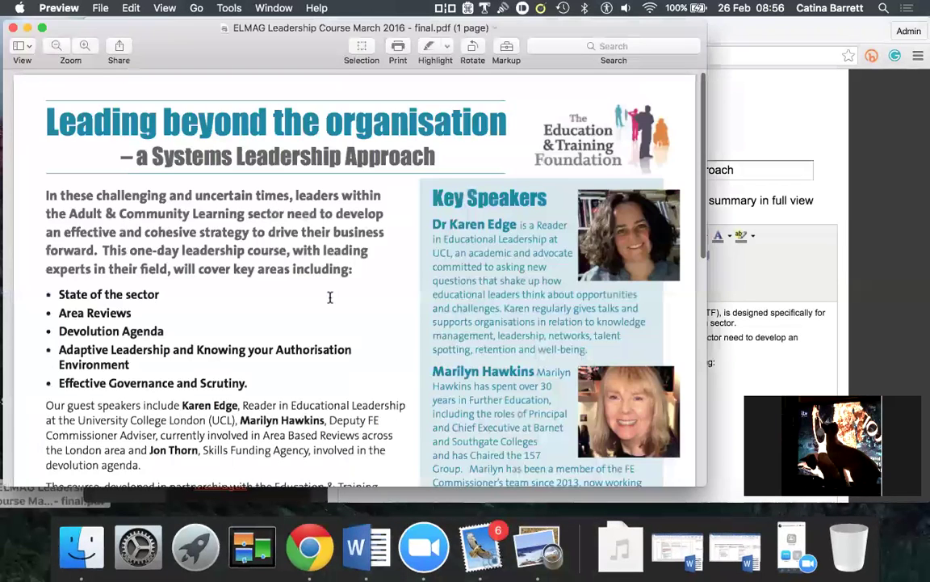
pyautogui.moveTo(706, 350); pyautogui.dragTo(450, 347)
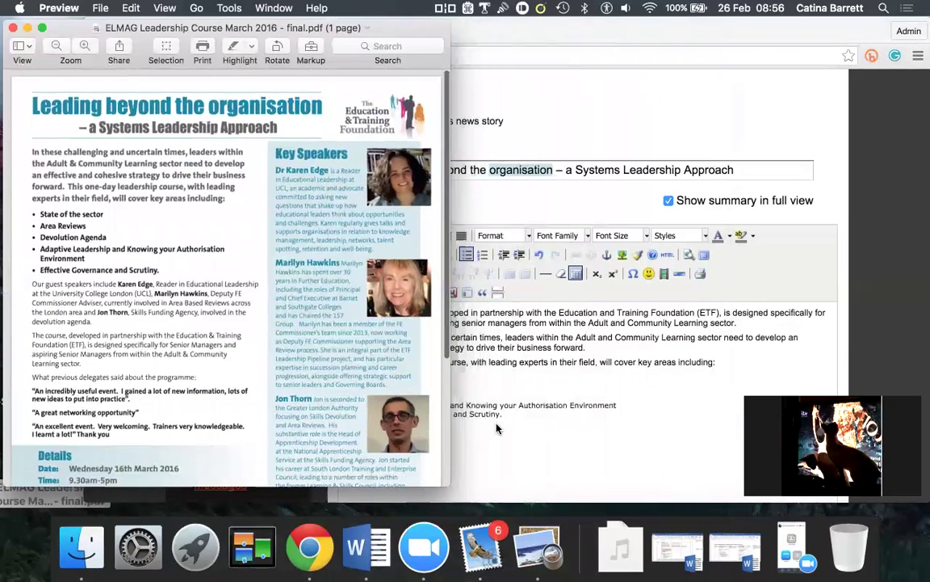
# Back in Chrome, add a paragraph below the bulleted list with "Guest speakers" followed by the copied guest speaker text from the clipboard history.
pyautogui.click(583, 441)
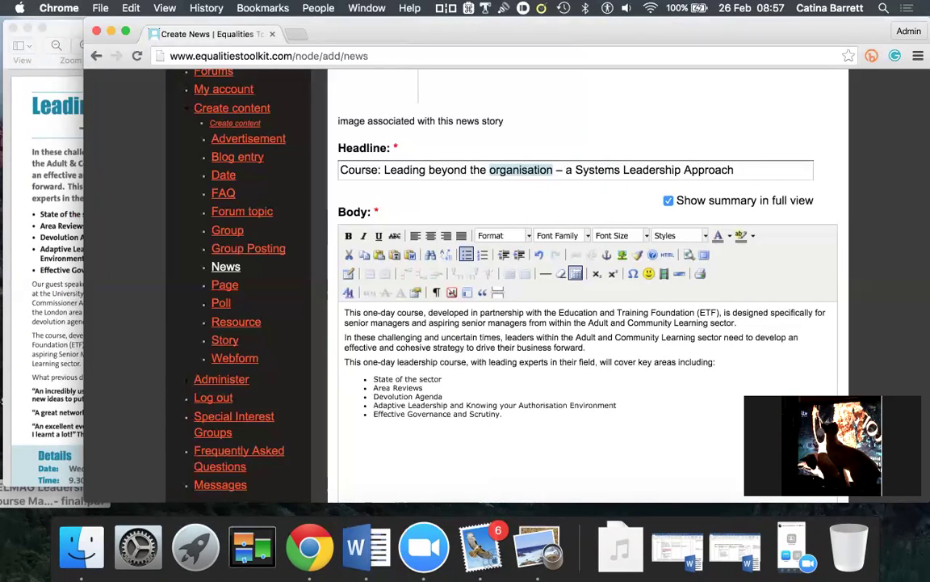
pyautogui.press('Return')
pyautogui.write('F')
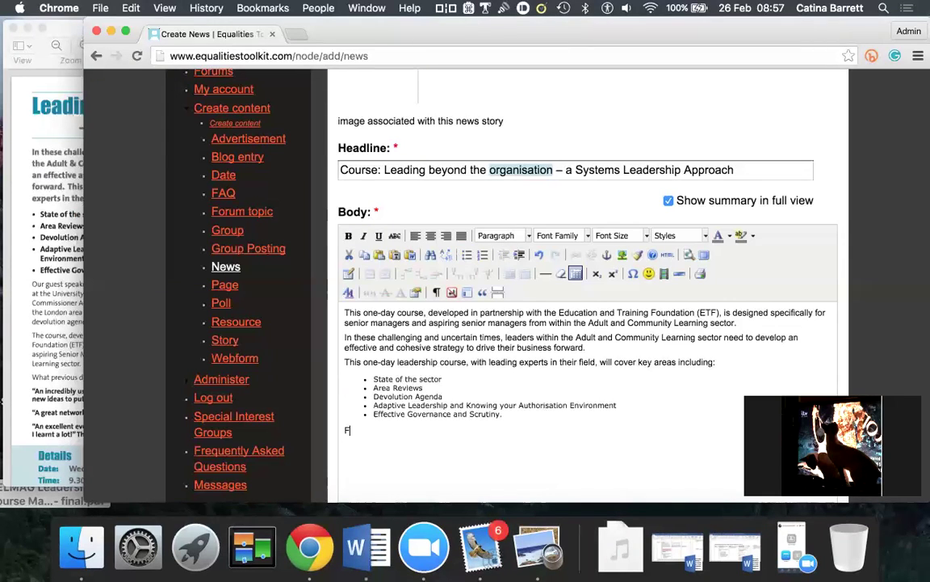
pyautogui.write('Guest speakers')
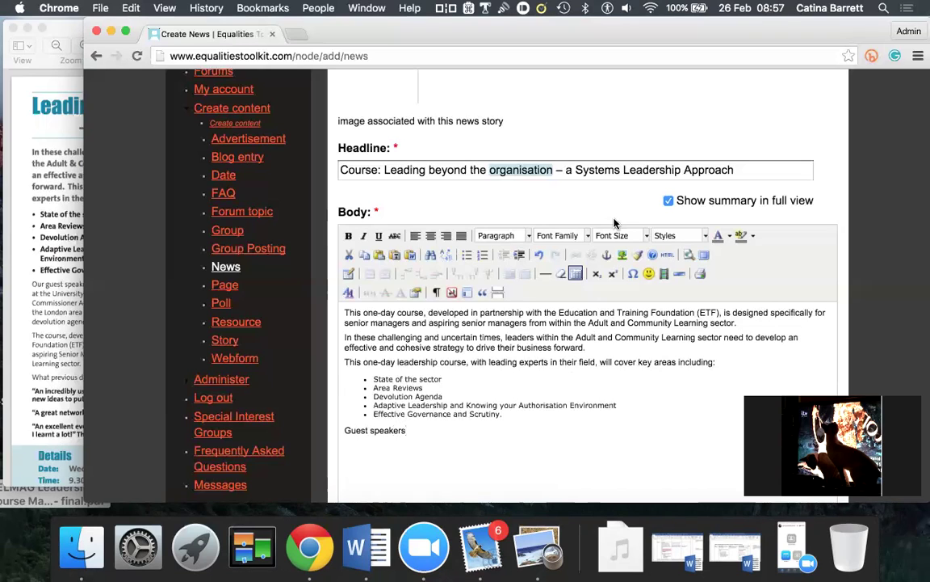
pyautogui.click(468, 10)
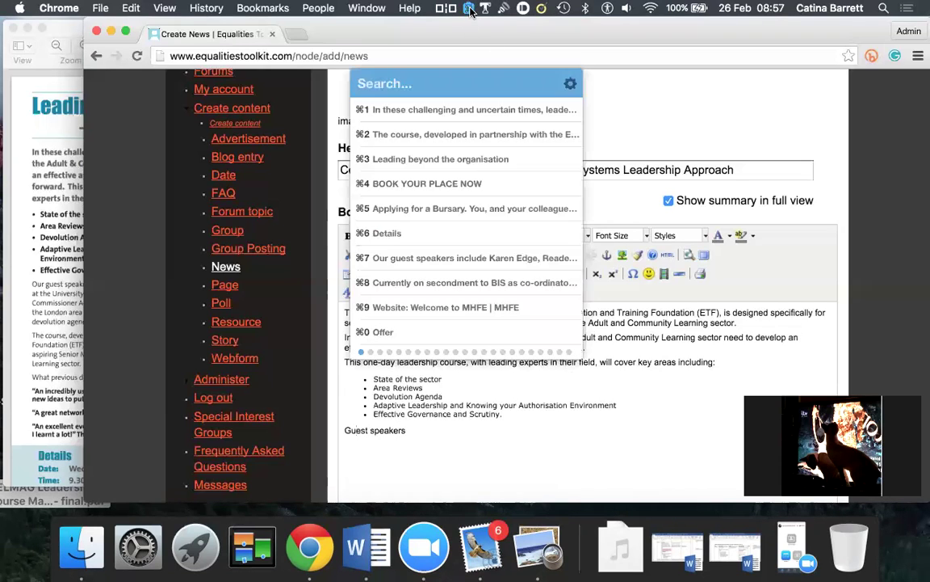
pyautogui.click(412, 258)
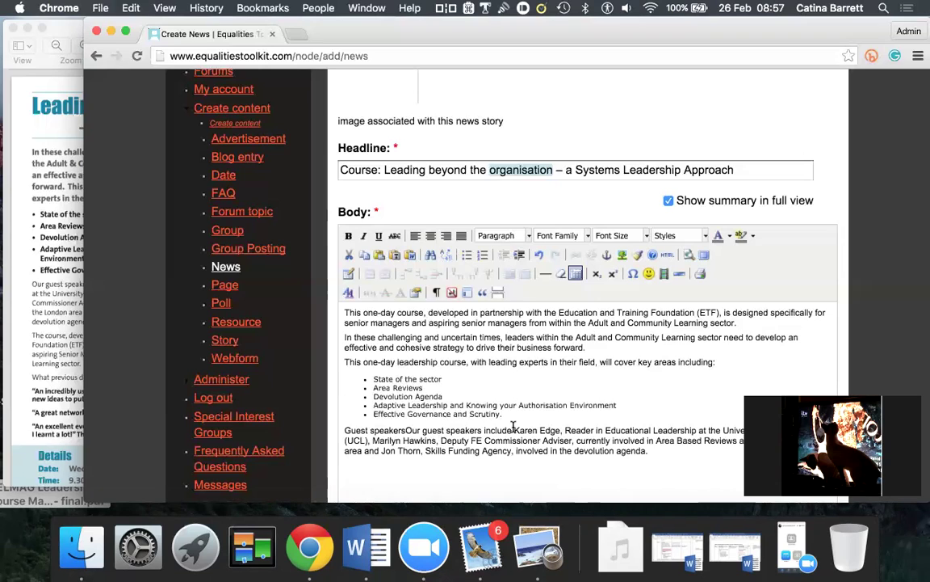
# Delete the duplicated "Our guest speakers" wording so the paragraph begins "Guest speakers include".
pyautogui.click(482, 430)
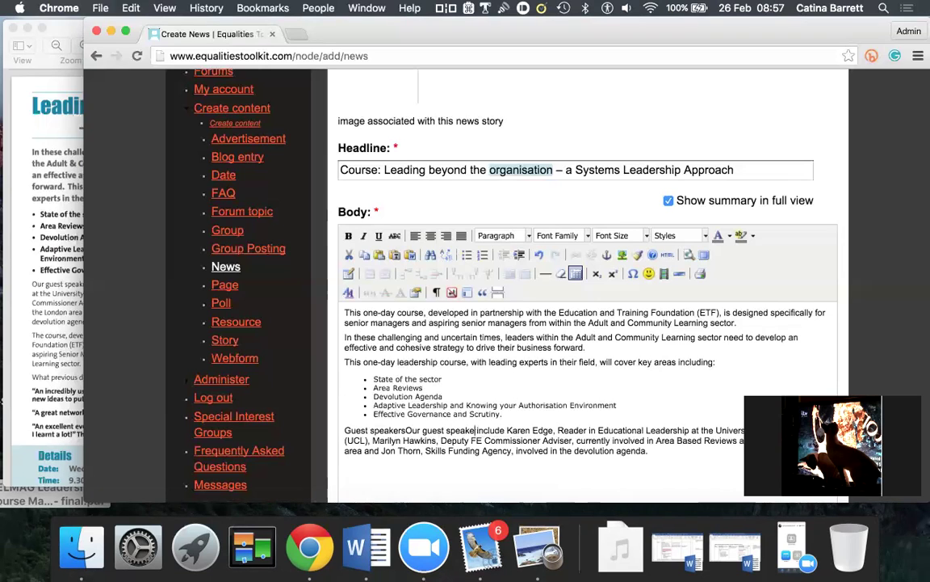
pyautogui.press('BackSpace')
pyautogui.press('BackSpace')
pyautogui.press('BackSpace')
pyautogui.press('BackSpace')
pyautogui.press('BackSpace')
pyautogui.press('BackSpace')
pyautogui.press('BackSpace')
pyautogui.press('BackSpace')
pyautogui.press('BackSpace')
pyautogui.press('BackSpace')
pyautogui.press('BackSpace')
pyautogui.press('BackSpace')
pyautogui.press('BackSpace')
pyautogui.press('BackSpace')
pyautogui.press('BackSpace')
pyautogui.press('BackSpace')
pyautogui.press('BackSpace')
pyautogui.press('BackSpace')
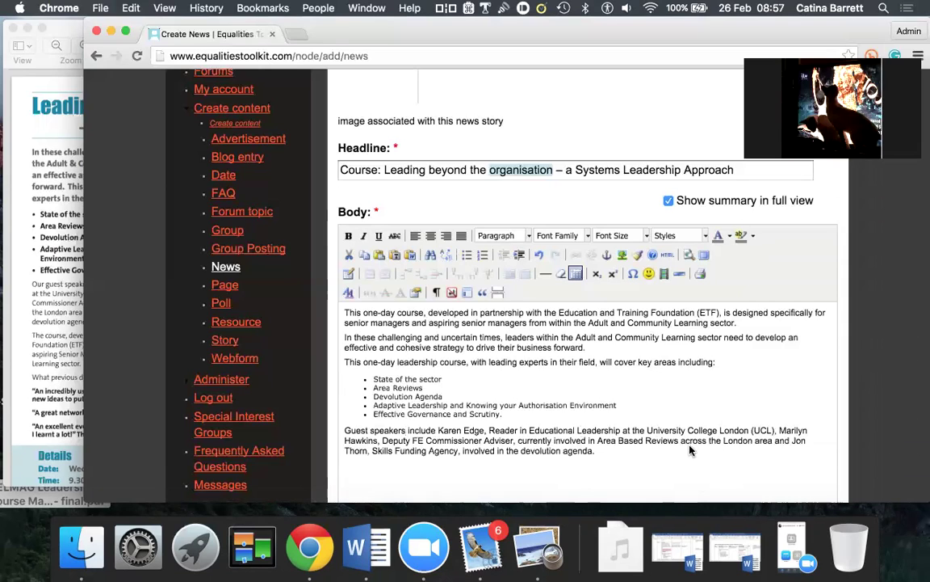
# End "Guest speakers include" with a colon and move the speaker details to a new paragraph.
pyautogui.click(438, 431)
pyautogui.press('BackSpace')
pyautogui.write(':')
pyautogui.press('Return')
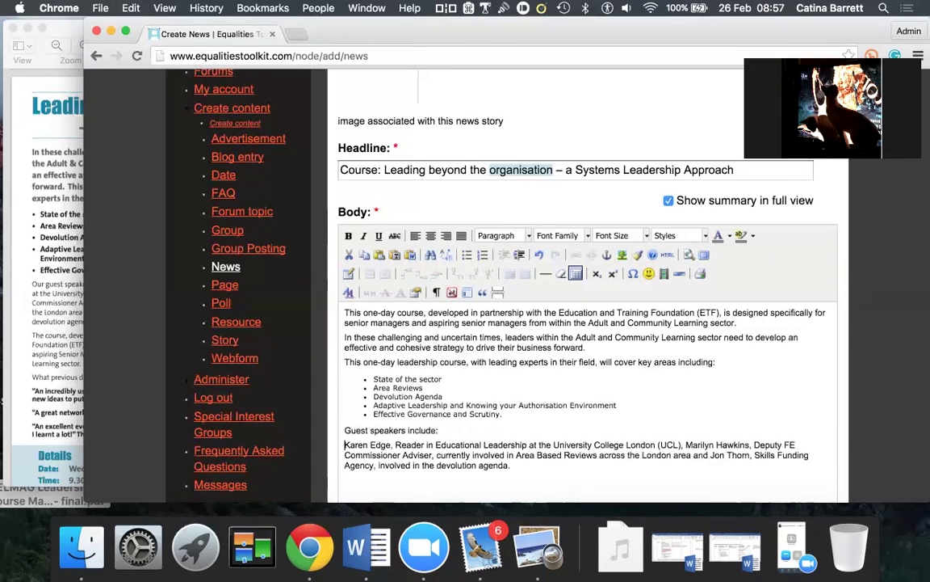
# Put each of the three speakers on a separate line, remove the joining comma and "and", and format the lines as a bulleted list.
pyautogui.click(686, 444)
pyautogui.press('Return')
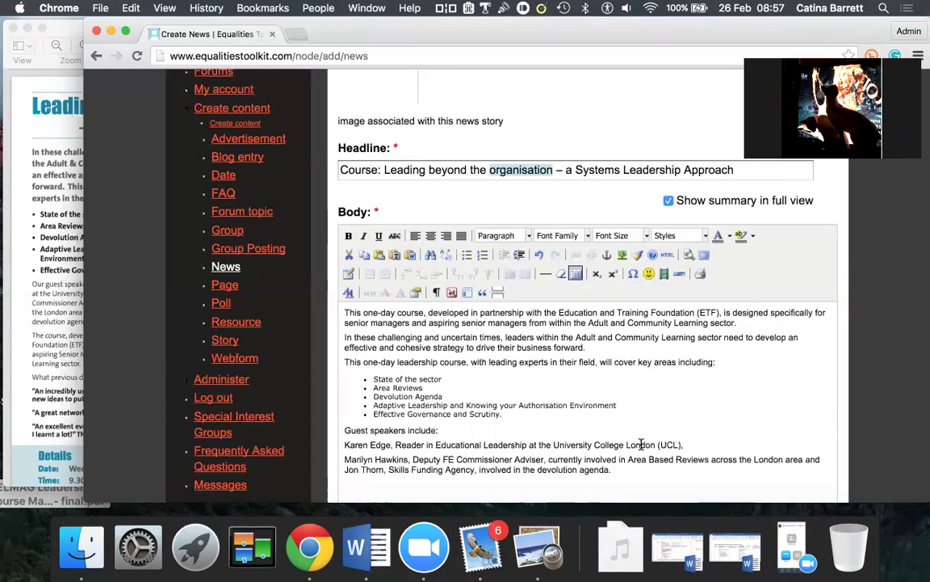
pyautogui.click(683, 446)
pyautogui.press('BackSpace')
pyautogui.click(816, 459)
pyautogui.press('BackSpace')
pyautogui.press('BackSpace')
pyautogui.press('BackSpace')
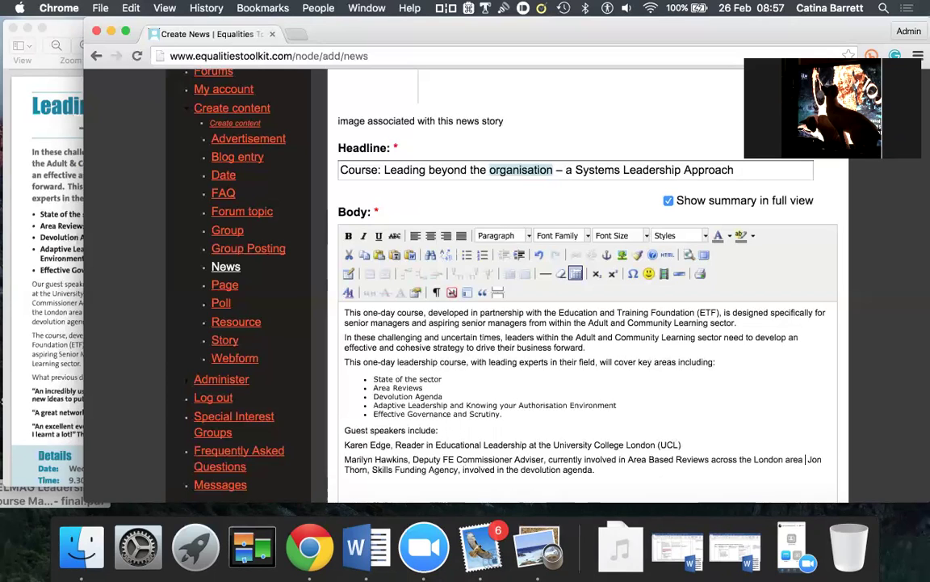
pyautogui.press('Return')
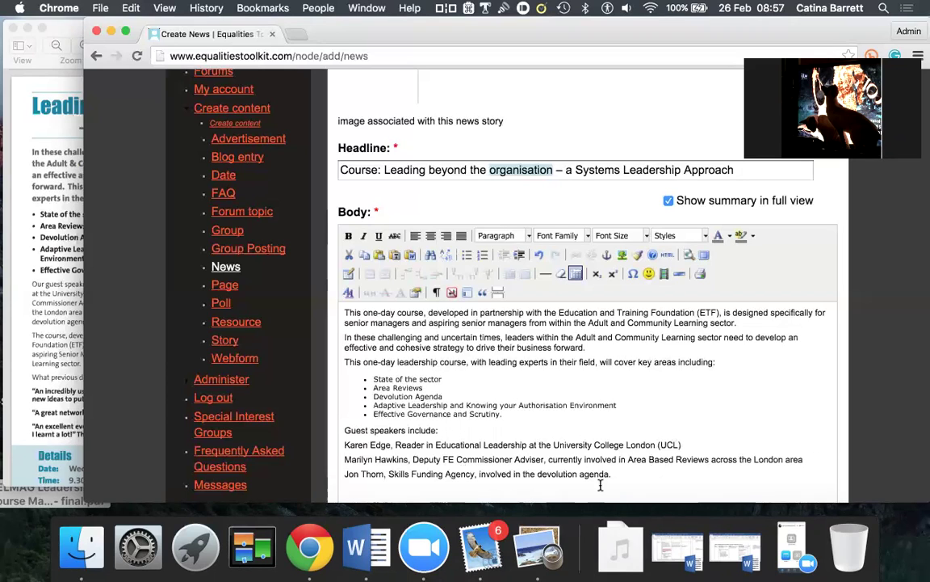
pyautogui.moveTo(613, 474); pyautogui.dragTo(334, 447)
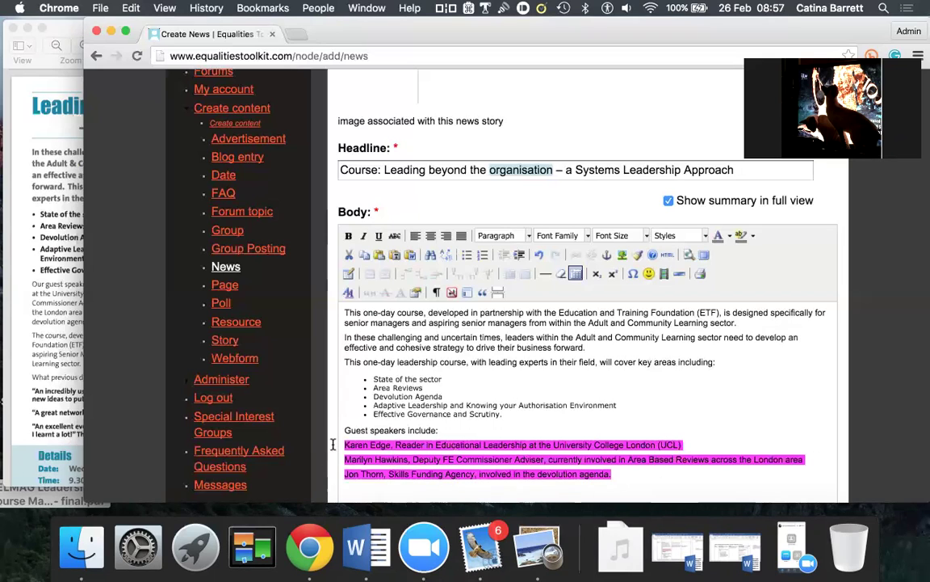
pyautogui.click(466, 255)
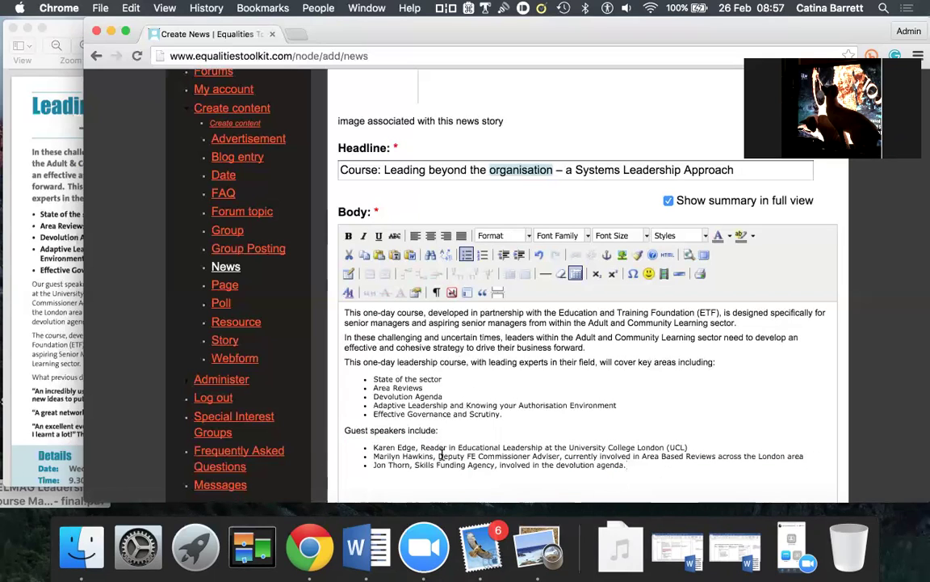
# Remove the full stop after the last speaker and add the copied "BOOK YOUR PLACE NOW" text from the clipboard history below the list.
pyautogui.press('BackSpace')
pyautogui.scroll(-3, 480, 410)
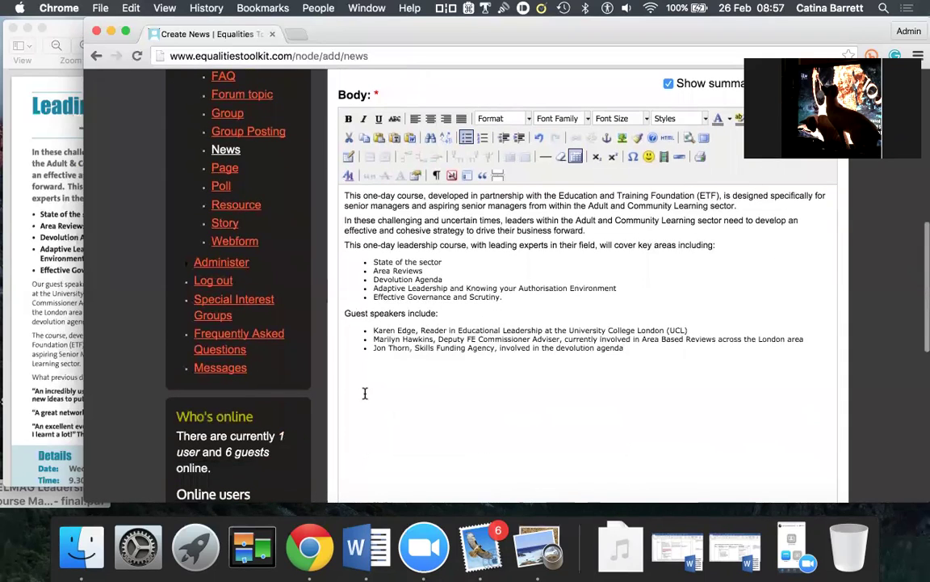
pyautogui.click(661, 355)
pyautogui.press('Return')
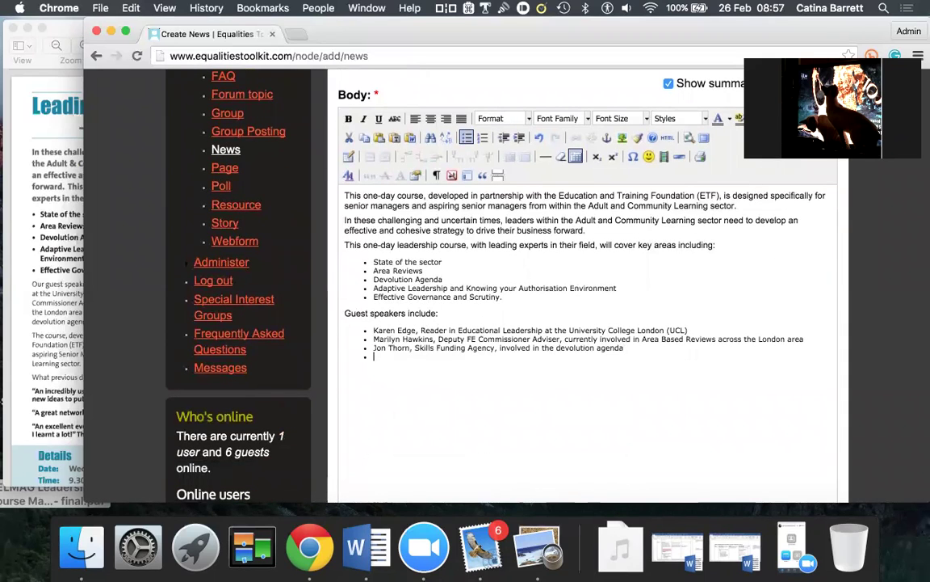
pyautogui.click(468, 10)
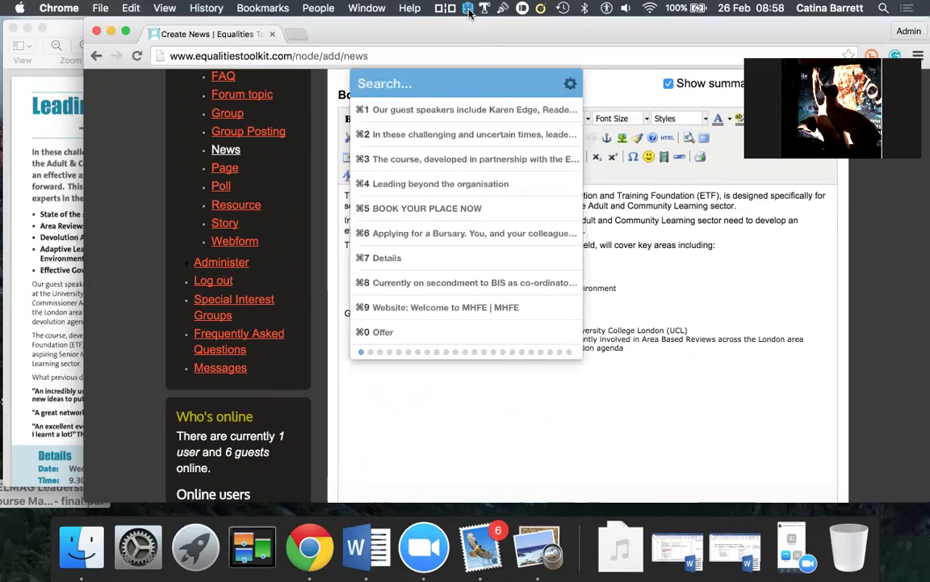
pyautogui.click(428, 209)
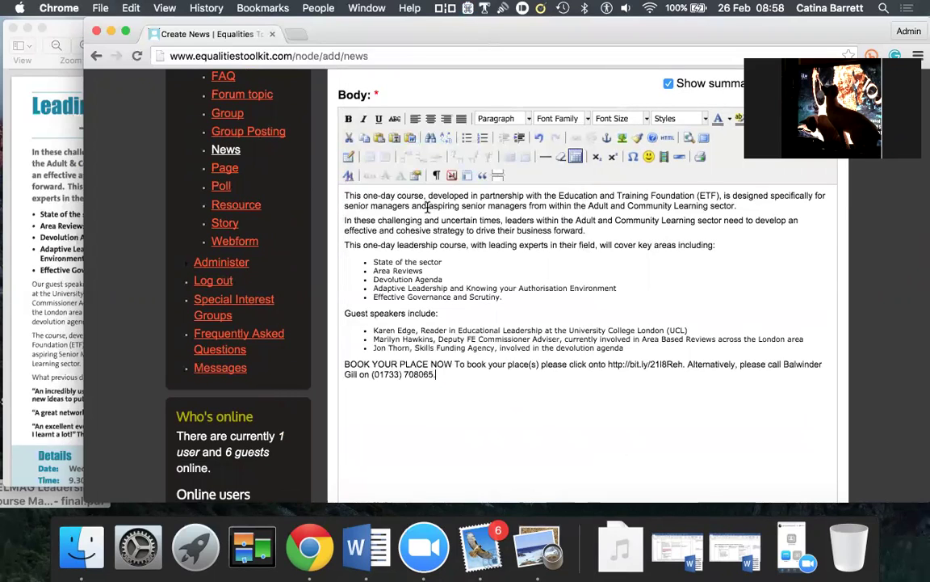
# Split the booking text into three paragraphs, breaking it after "BOOK YOUR PLACE NOW" and before "Alternatively".
pyautogui.click(455, 364)
pyautogui.press('Return')
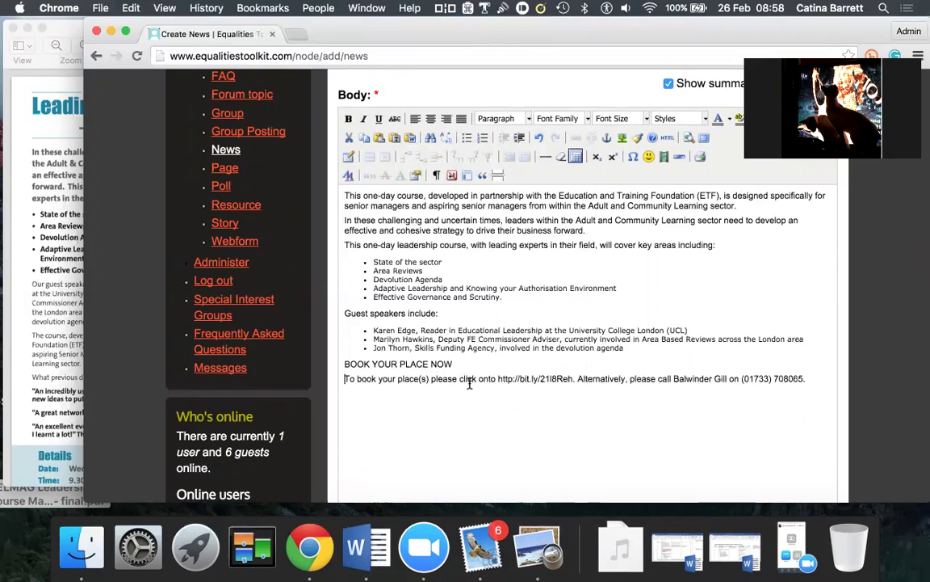
pyautogui.click(577, 378)
pyautogui.press('Return')
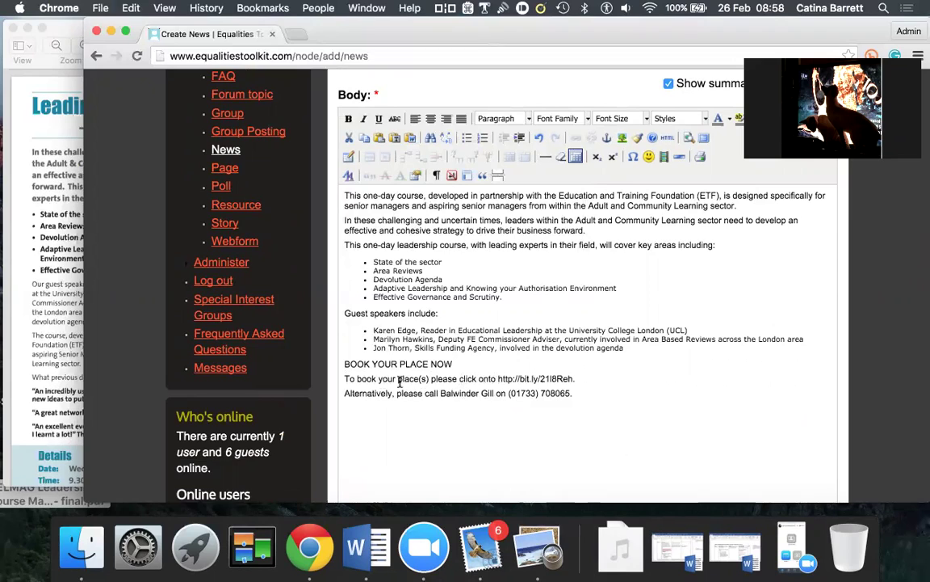
# Shorten the opening "To book" of the booking link line to "Book".
pyautogui.press('BackSpace')
pyautogui.press('BackSpace')
pyautogui.press('BackSpace')
pyautogui.press('BackSpace')
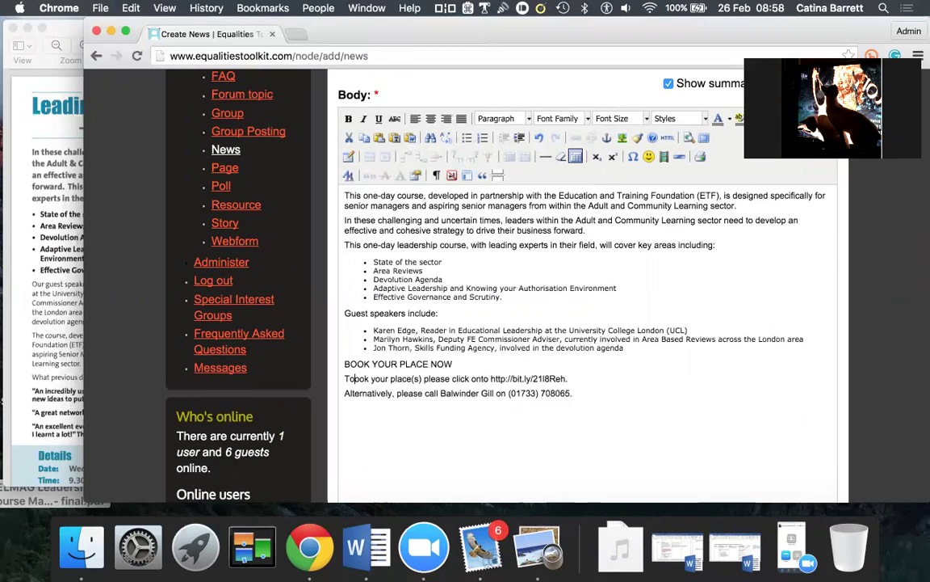
pyautogui.write('B')
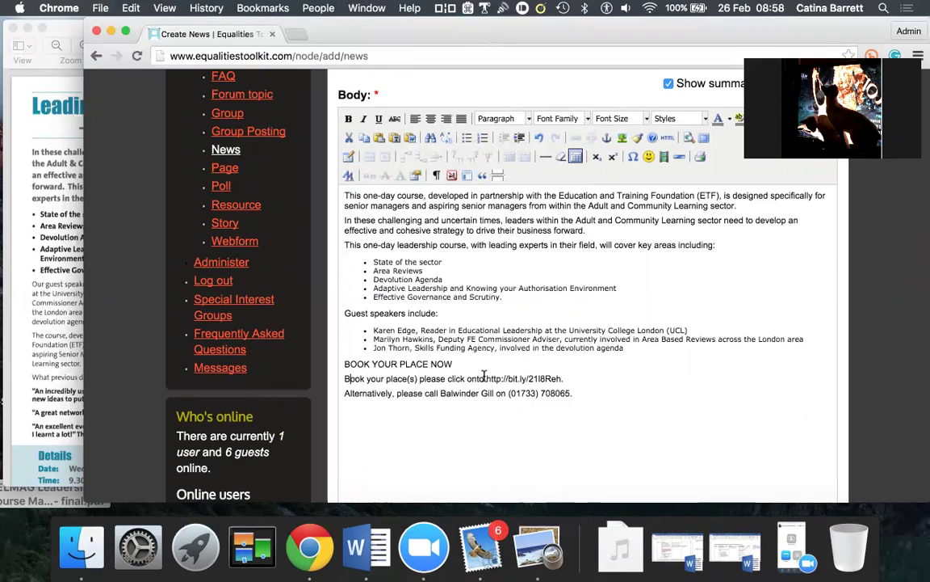
# Replace "please click onto" with "at" before the bit.ly address and remove the full stop at the line's end.
pyautogui.press('BackSpace')
pyautogui.press('BackSpace')
pyautogui.press('BackSpace')
pyautogui.press('BackSpace')
pyautogui.press('BackSpace')
pyautogui.press('BackSpace')
pyautogui.press('BackSpace')
pyautogui.press('BackSpace')
pyautogui.press('BackSpace')
pyautogui.press('BackSpace')
pyautogui.press('BackSpace')
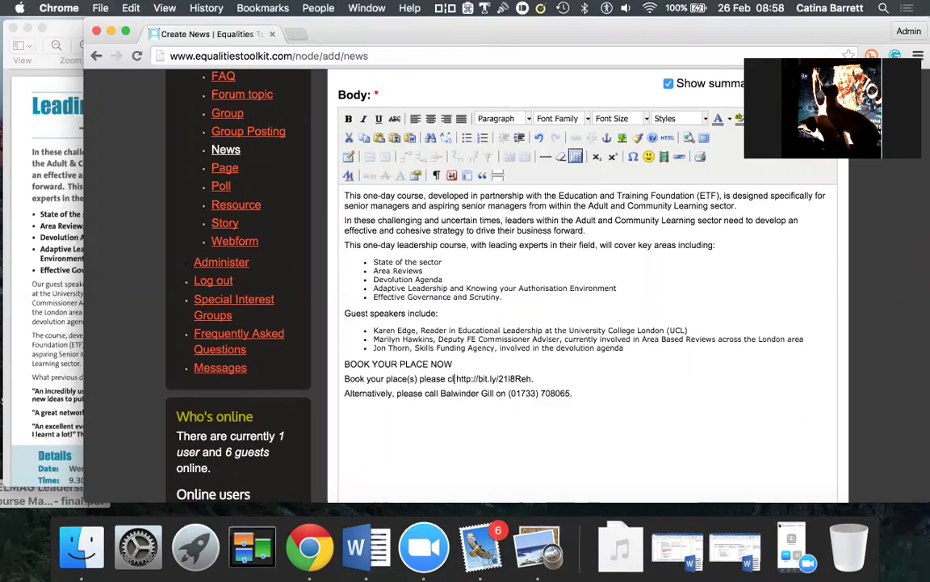
pyautogui.press('BackSpace')
pyautogui.press('BackSpace')
pyautogui.press('BackSpace')
pyautogui.press('BackSpace')
pyautogui.press('BackSpace')
pyautogui.press('BackSpace')
pyautogui.write('at')
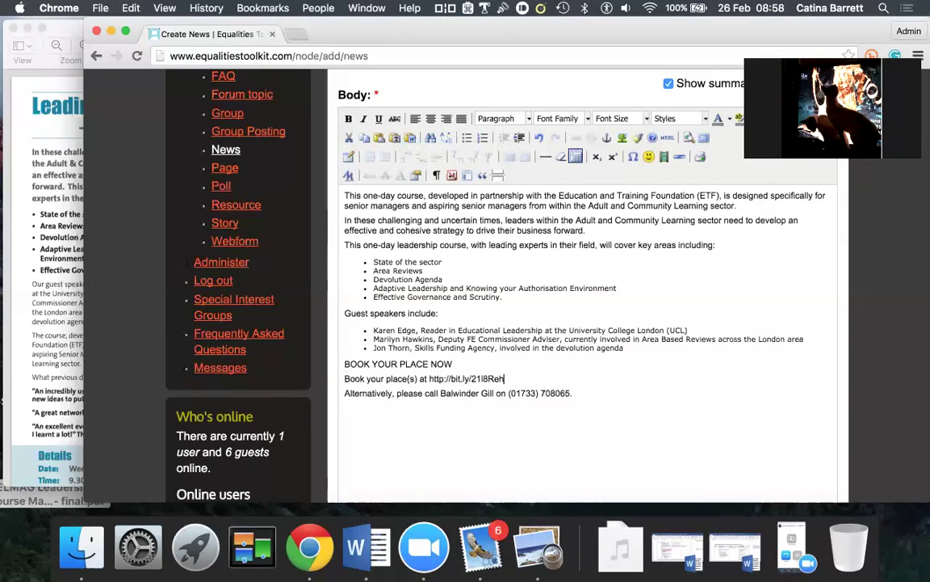
# Start a hyperlink on the bit.ly address in the booking line, using that address as its URL and Open in New Window (_blank) as target.
pyautogui.moveTo(504, 378); pyautogui.dragTo(426, 379)
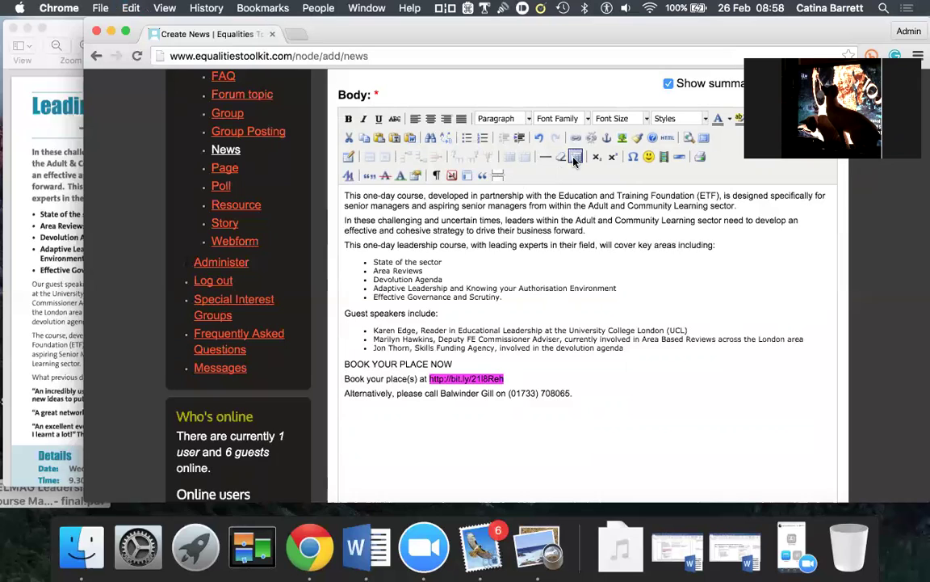
pyautogui.click(576, 138)
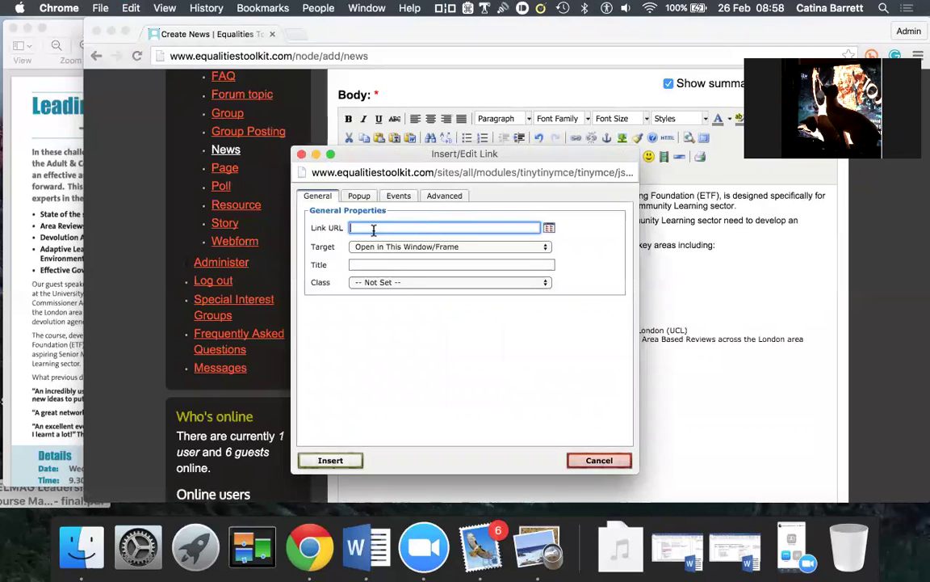
pyautogui.write('http://bit.ly/2lI8Reh')
pyautogui.click(544, 249)
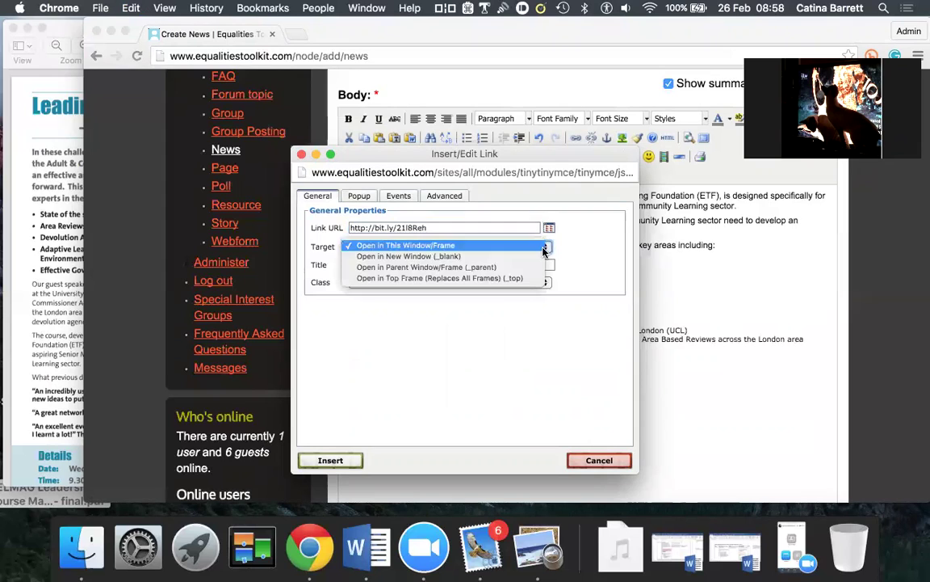
pyautogui.click(499, 260)
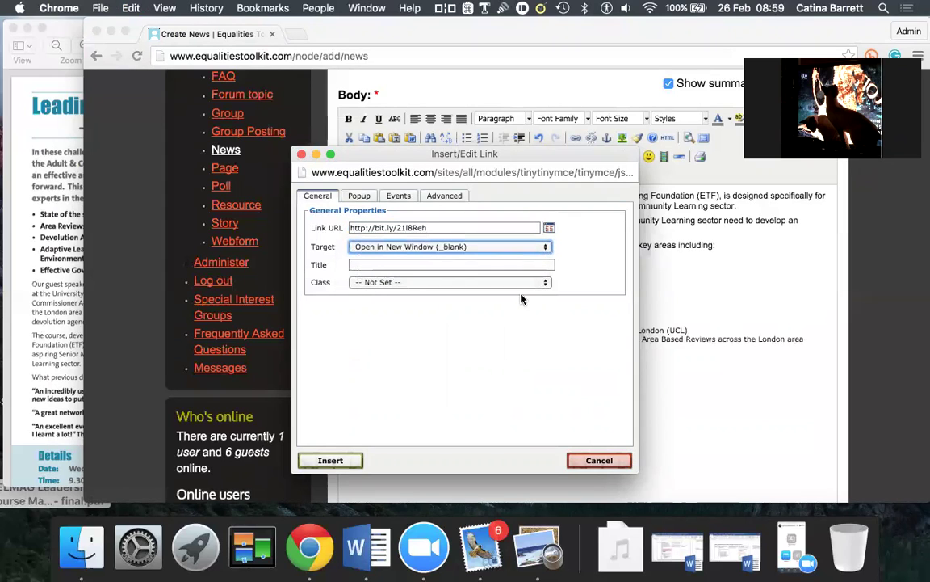
# Title the link "Link to book your place for the Leading beyond the organisation – a Systems Leadership Approach course" and insert it.
pyautogui.click(372, 261)
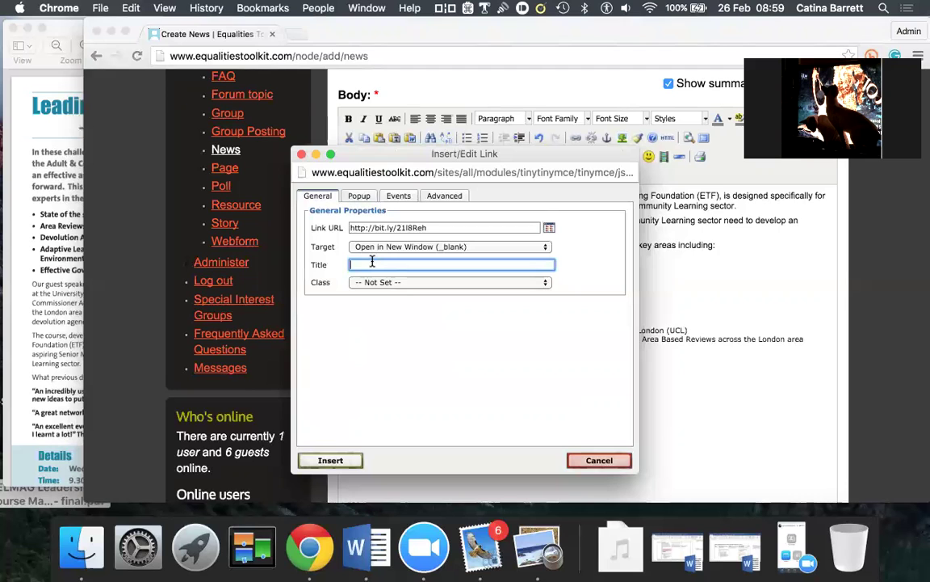
pyautogui.moveTo(398, 158); pyautogui.dragTo(488, 162)
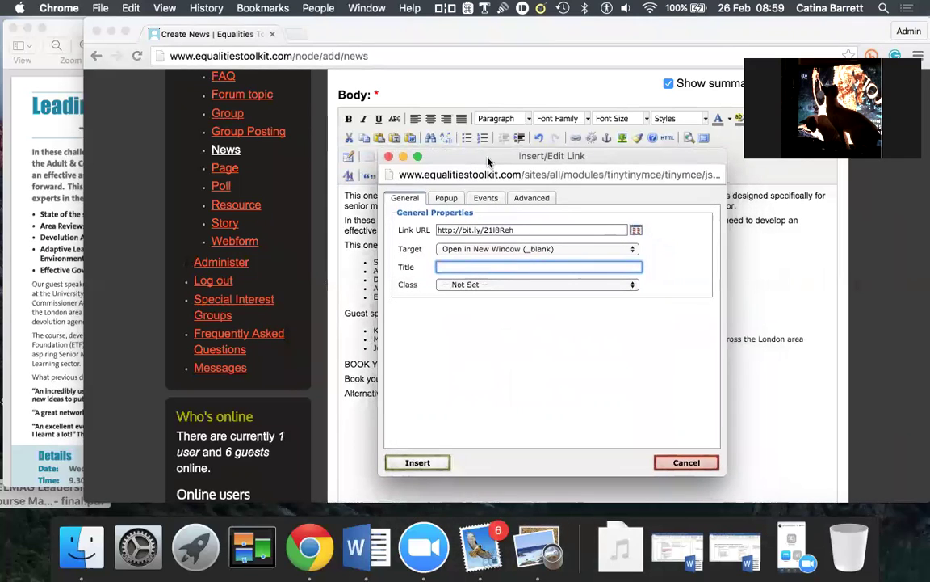
pyautogui.scroll(3, 782, 251)
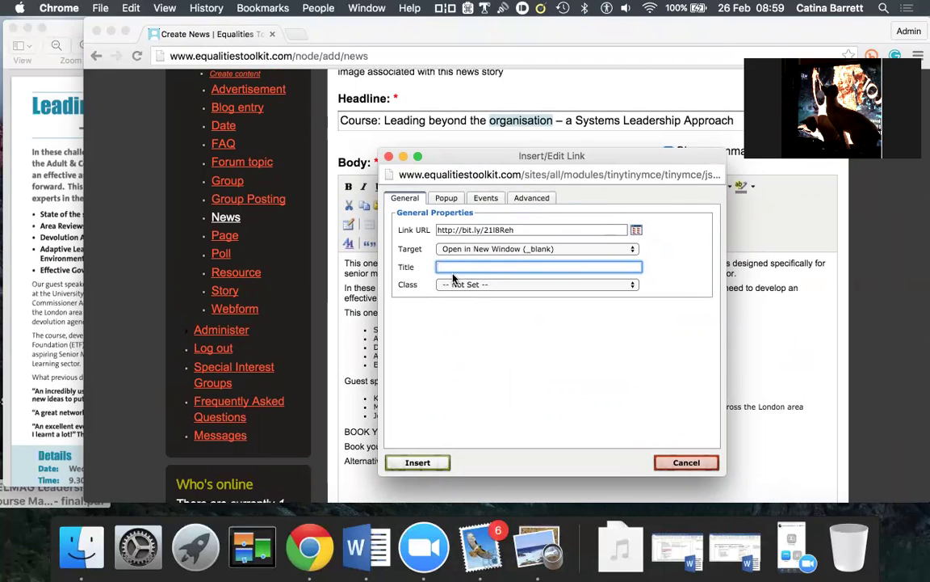
pyautogui.write('Link')
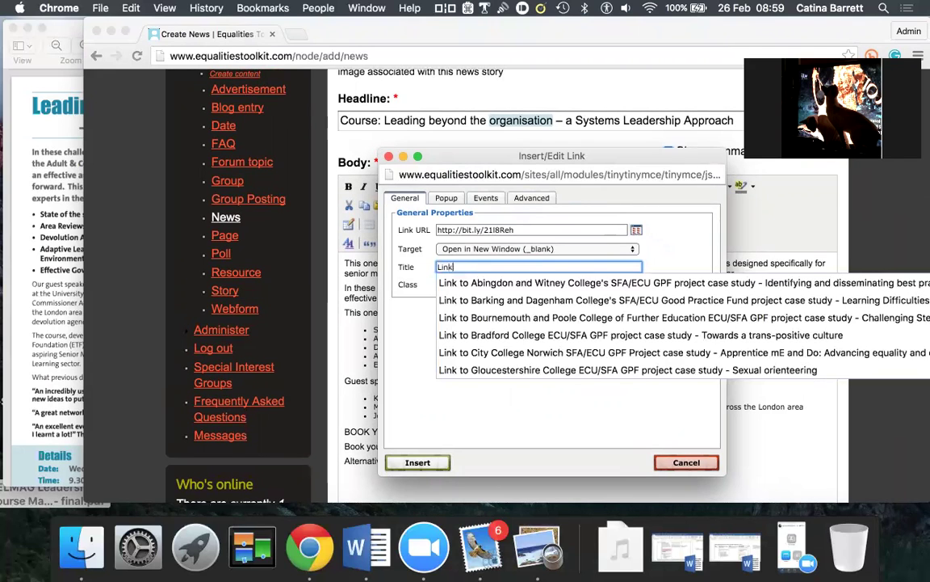
pyautogui.write('oo')
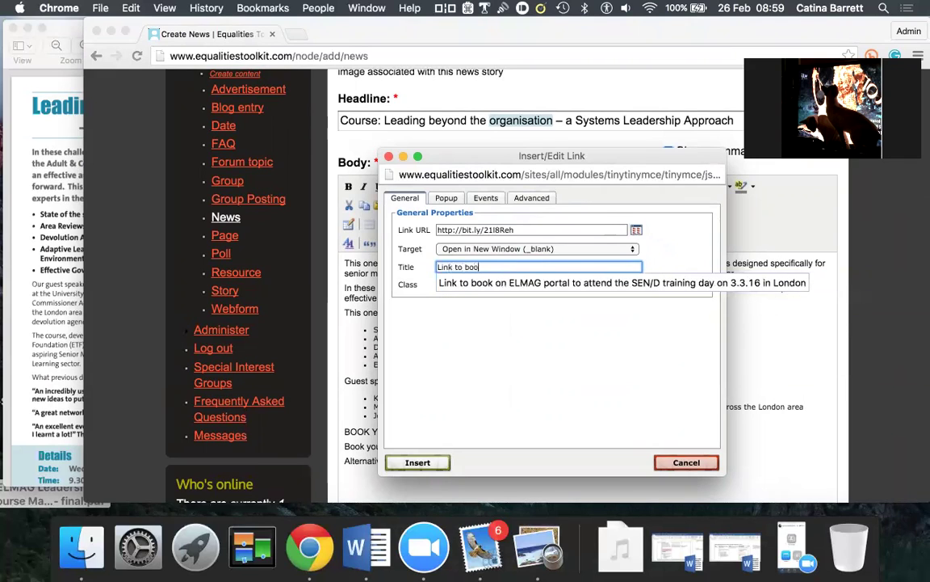
pyautogui.write('k your')
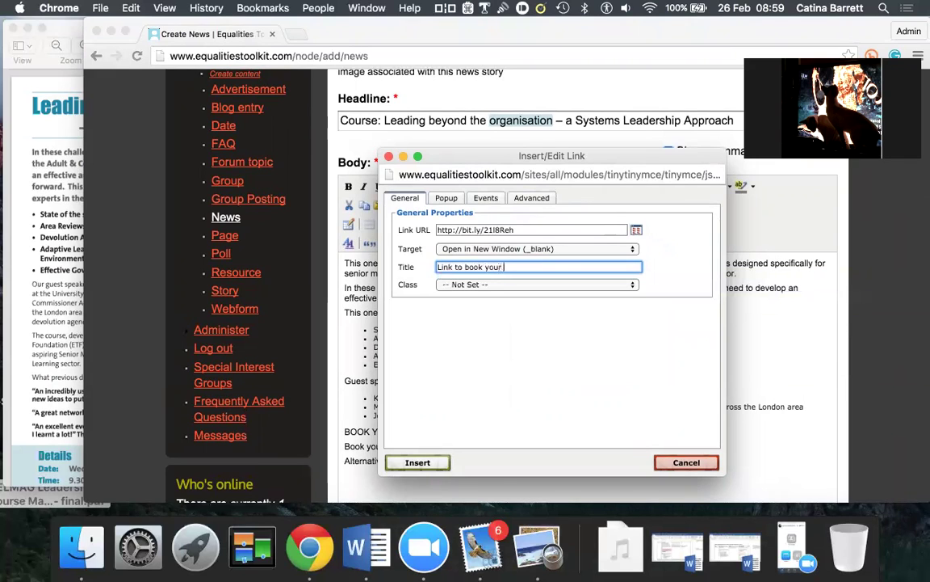
pyautogui.write(' place for the')
pyautogui.click(469, 8)
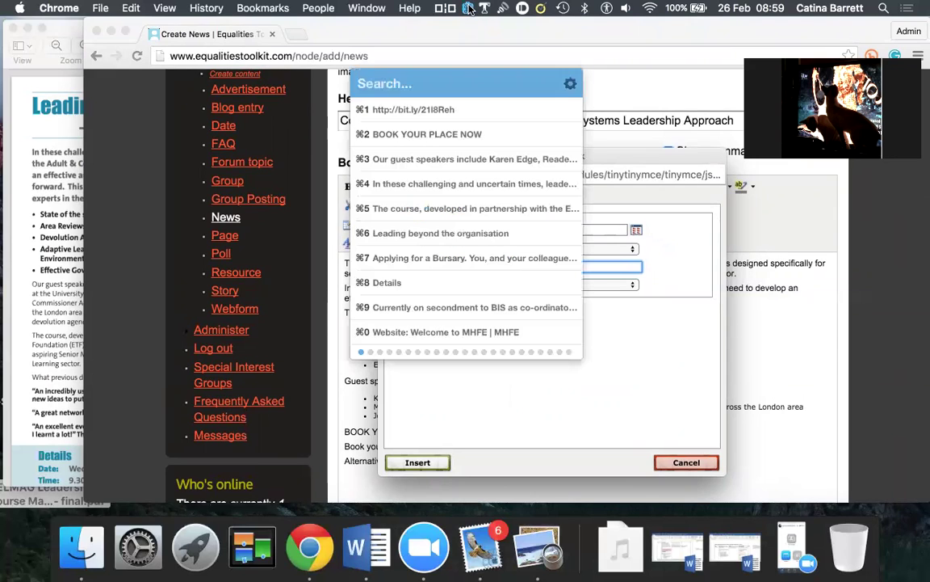
pyautogui.click(393, 233)
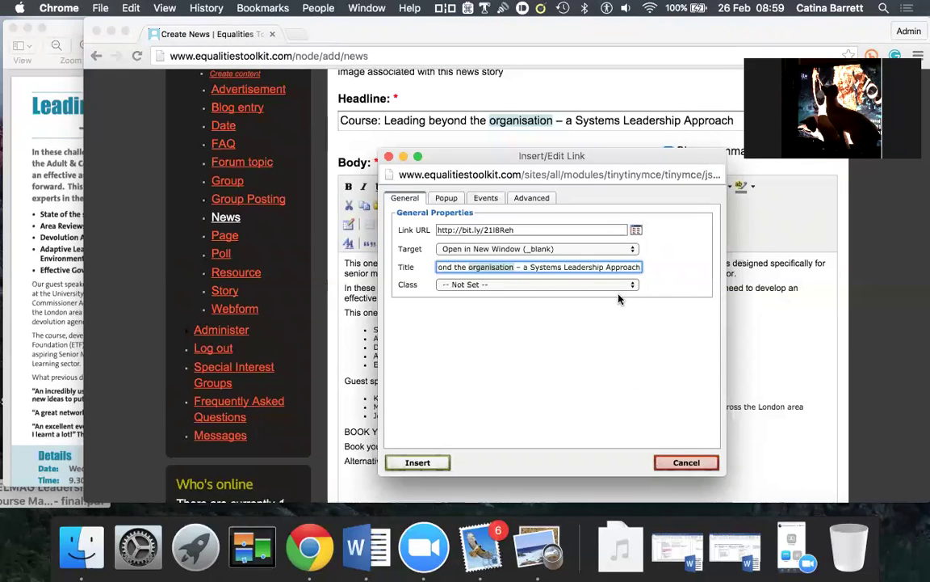
pyautogui.write('course')
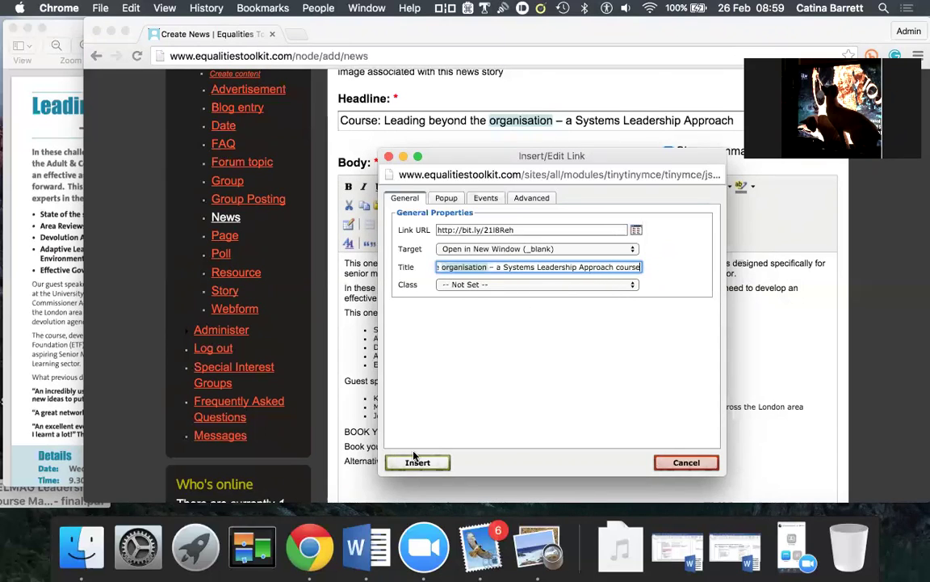
pyautogui.click(415, 464)
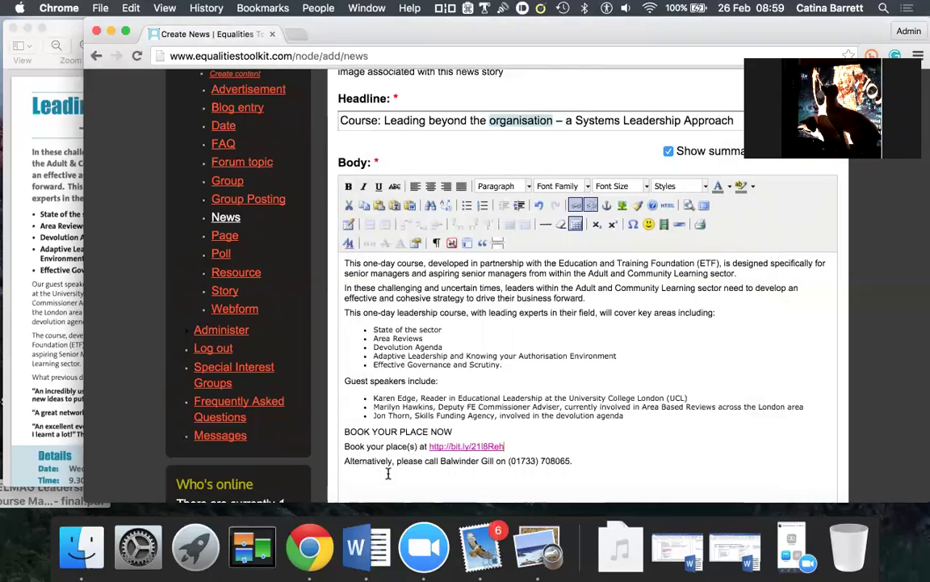
# Replace "Alternatively, please" with "Or" in the phone contact line and delete "on" before the phone number.
pyautogui.click(419, 460)
pyautogui.press('BackSpace')
pyautogui.press('BackSpace')
pyautogui.press('BackSpace')
pyautogui.press('BackSpace')
pyautogui.press('BackSpace')
pyautogui.press('BackSpace')
pyautogui.press('BackSpace')
pyautogui.press('BackSpace')
pyautogui.press('BackSpace')
pyautogui.press('BackSpace')
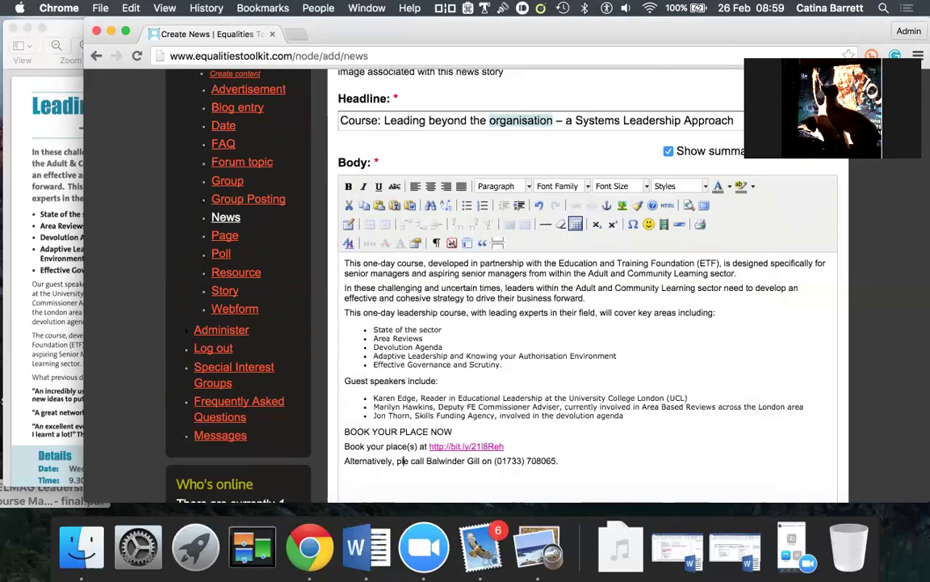
pyautogui.press('BackSpace')
pyautogui.press('BackSpace')
pyautogui.press('BackSpace')
pyautogui.press('BackSpace')
pyautogui.press('BackSpace')
pyautogui.press('BackSpace')
pyautogui.press('BackSpace')
pyautogui.press('BackSpace')
pyautogui.press('BackSpace')
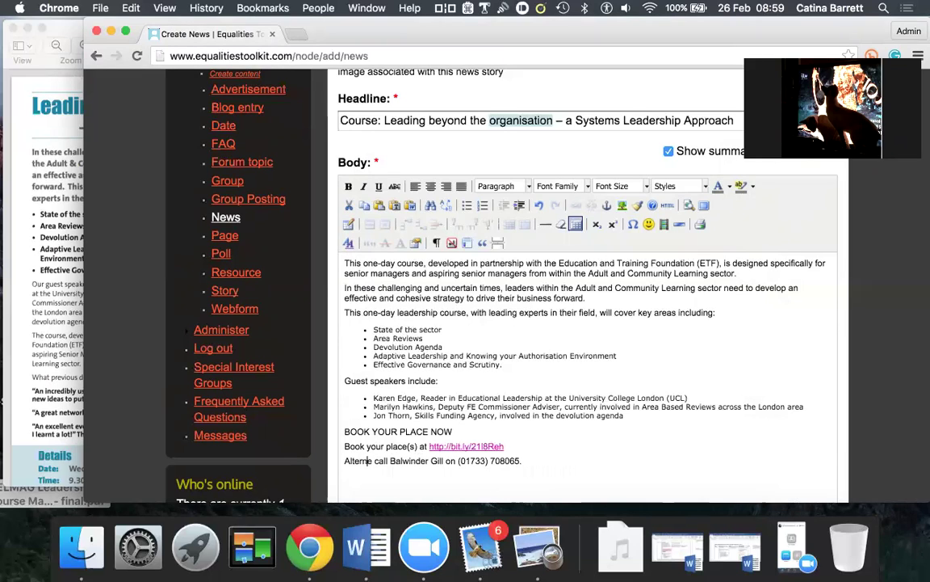
pyautogui.press('BackSpace')
pyautogui.write('Or')
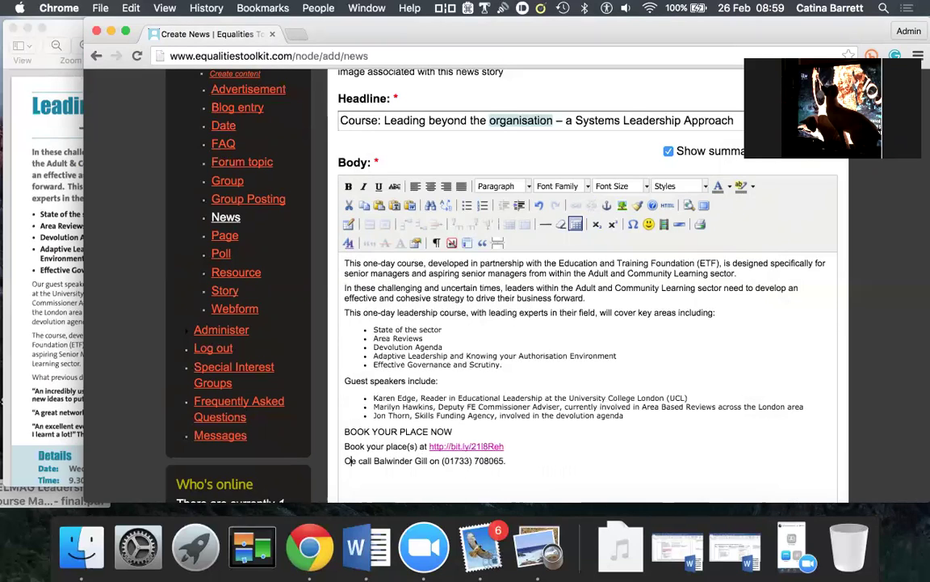
pyautogui.press('Delete')
pyautogui.press('Delete')
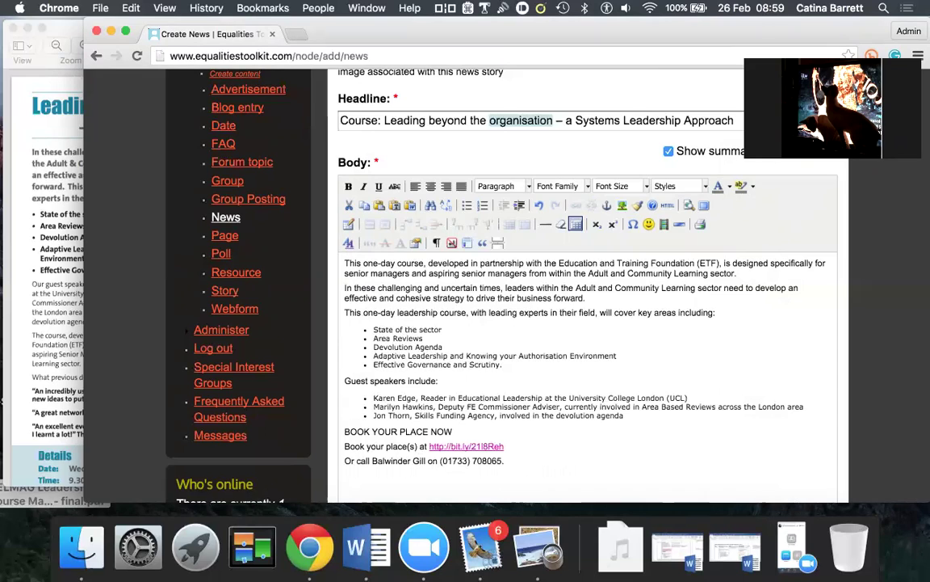
pyautogui.doubleClick(437, 461)
pyautogui.press('BackSpace')
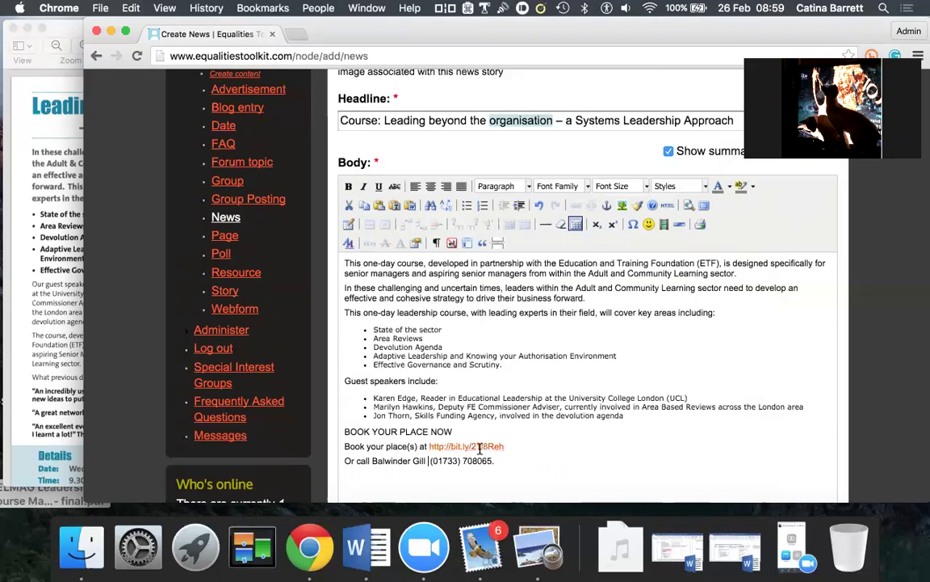
# Replace the capitalised line "BOOK YOUR PLACE NOW" with "Book your place".
pyautogui.click(452, 431)
pyautogui.press('BackSpace')
pyautogui.press('BackSpace')
pyautogui.press('BackSpace')
pyautogui.press('BackSpace')
pyautogui.press('BackSpace')
pyautogui.press('BackSpace')
pyautogui.press('BackSpace')
pyautogui.press('BackSpace')
pyautogui.press('BackSpace')
pyautogui.press('BackSpace')
pyautogui.press('BackSpace')
pyautogui.press('BackSpace')
pyautogui.press('BackSpace')
pyautogui.press('BackSpace')
pyautogui.press('BackSpace')
pyautogui.press('BackSpace')
pyautogui.press('BackSpace')
pyautogui.press('BackSpace')
pyautogui.press('BackSpace')
pyautogui.write('Book y')
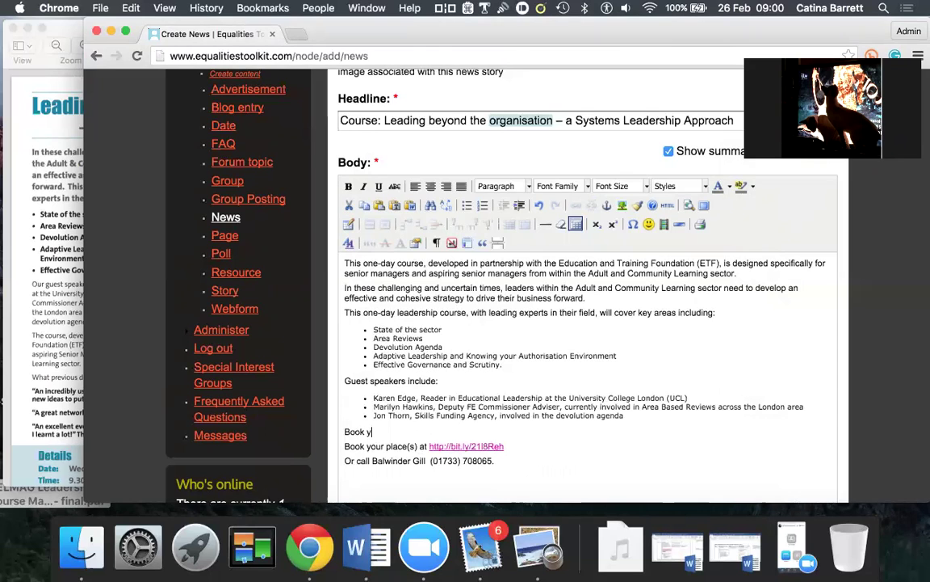
pyautogui.write('our place')
# Format the "Guest speakers include:" line as Heading 2.
pyautogui.scroll(2, 420, 425)
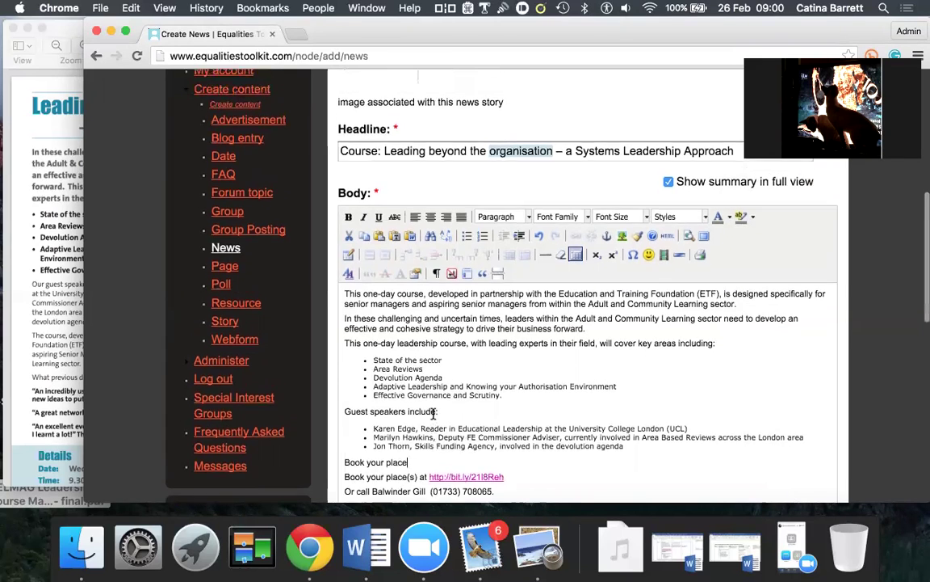
pyautogui.moveTo(438, 408); pyautogui.dragTo(340, 407)
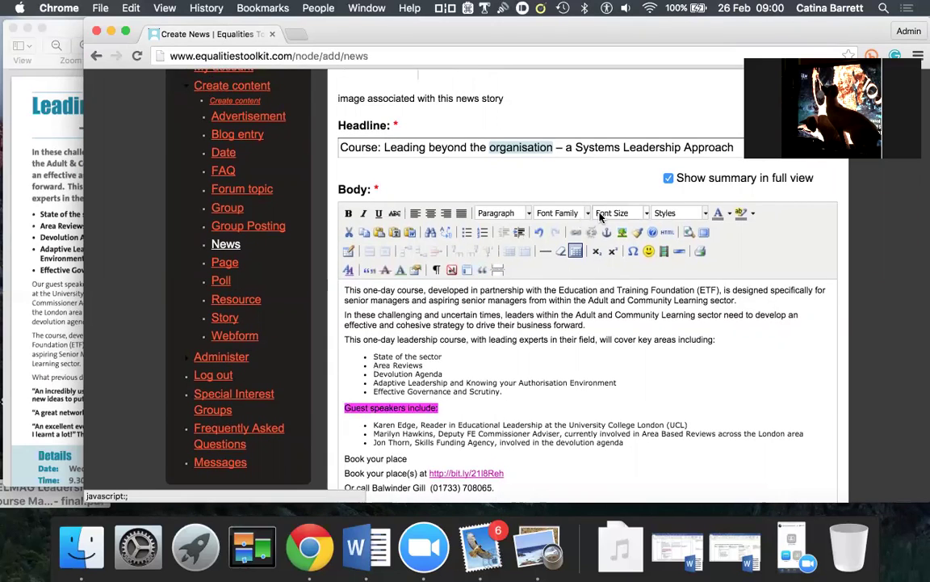
pyautogui.click(527, 214)
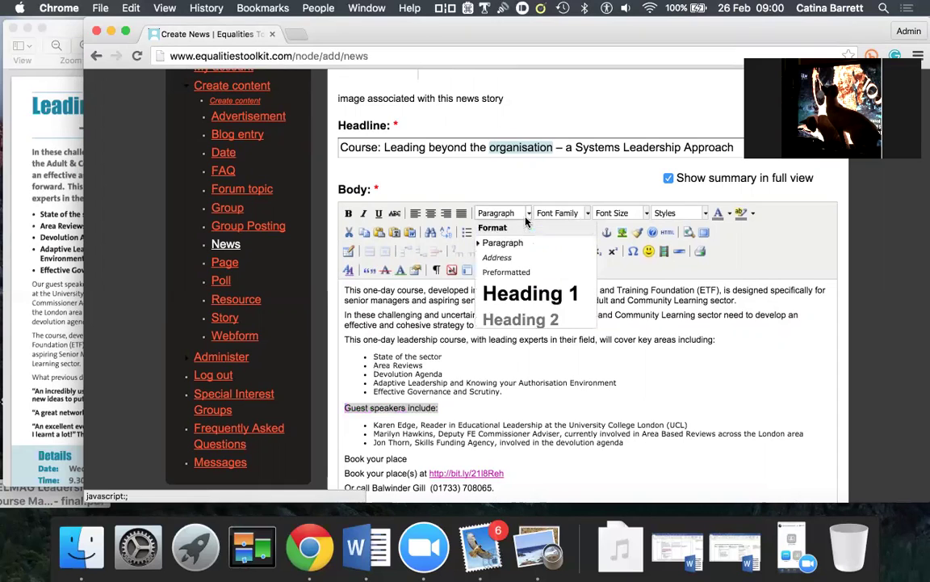
pyautogui.click(497, 317)
pyautogui.click(533, 418)
# Format the "Book your place" line above the booking link as Heading 2.
pyautogui.scroll(-3, 553, 424)
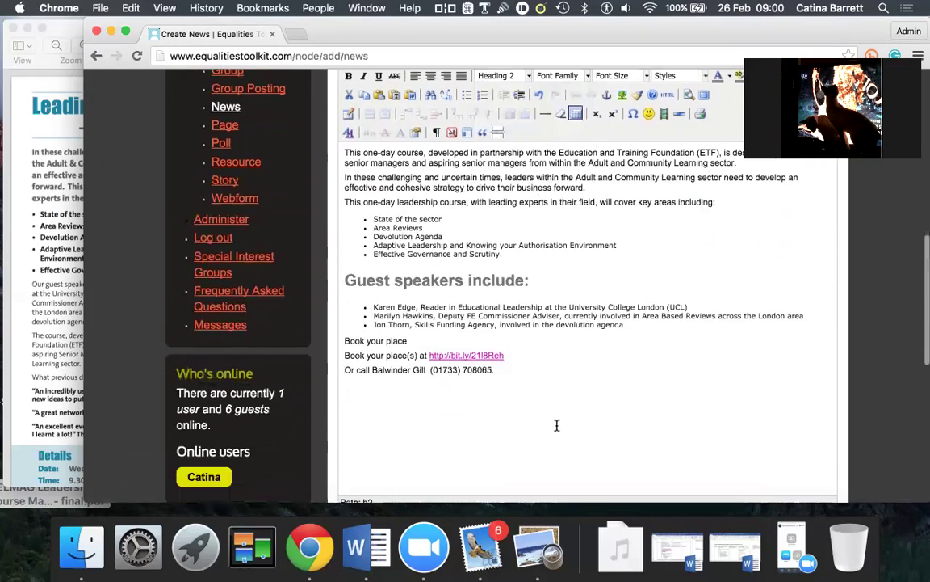
pyautogui.moveTo(410, 344); pyautogui.dragTo(343, 342)
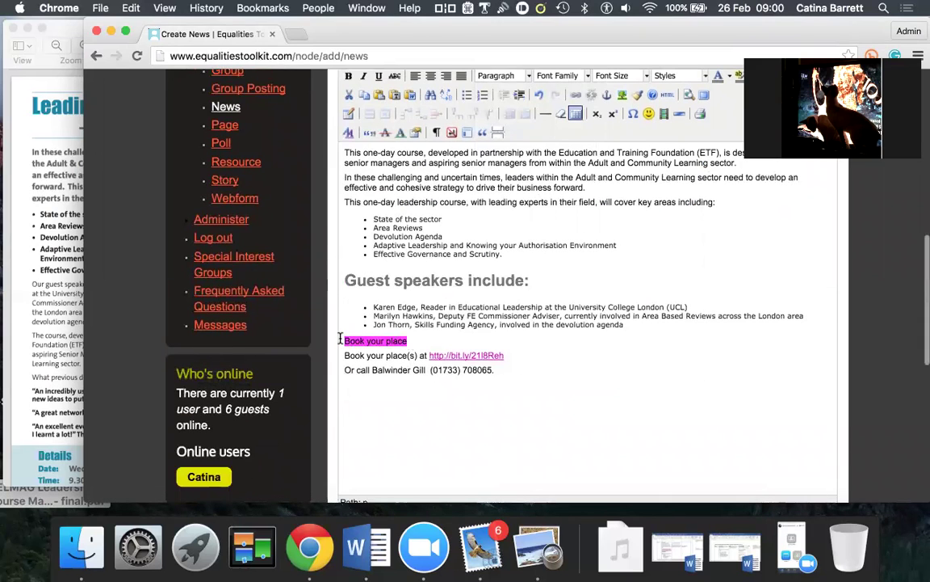
pyautogui.click(530, 76)
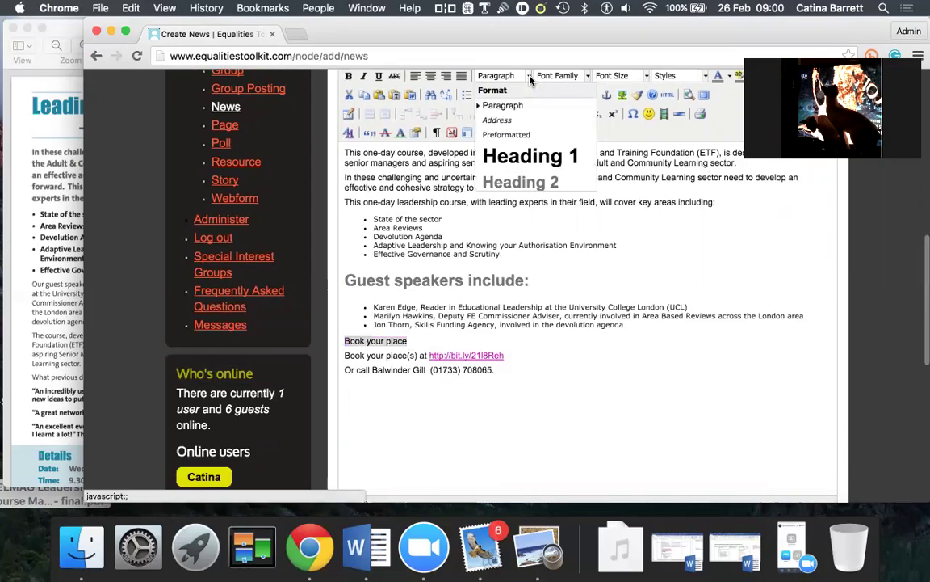
pyautogui.click(517, 182)
pyautogui.click(605, 399)
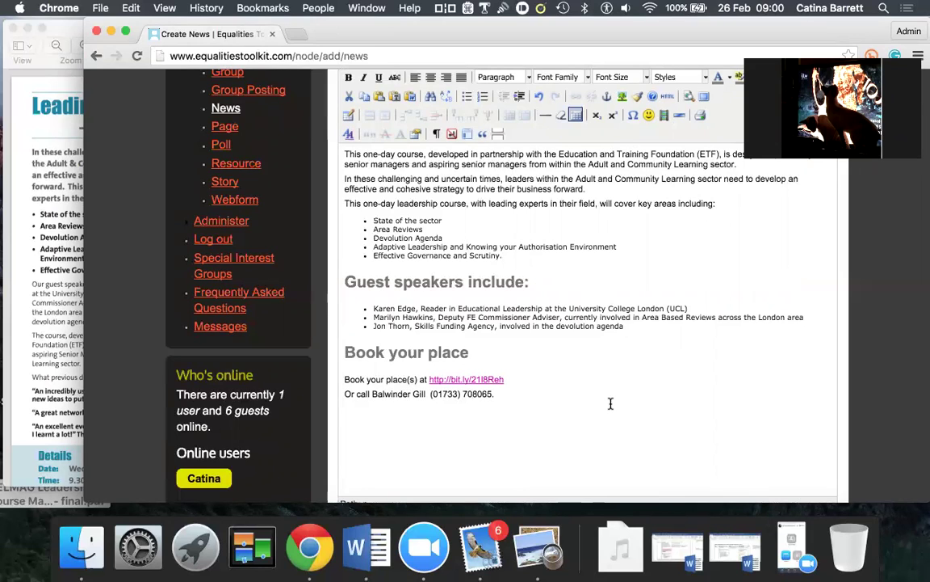
# Start inserting an image at the beginning of the body text and browse the site's stored pictures for its source.
pyautogui.scroll(3, 608, 399)
pyautogui.scroll(2, 611, 404)
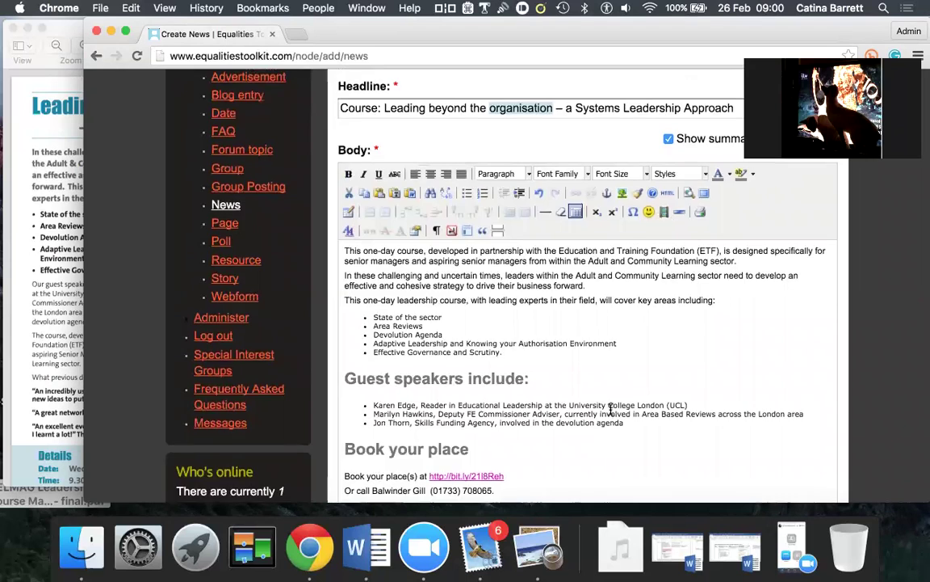
pyautogui.scroll(-8, 611, 412)
pyautogui.scroll(-1, 611, 408)
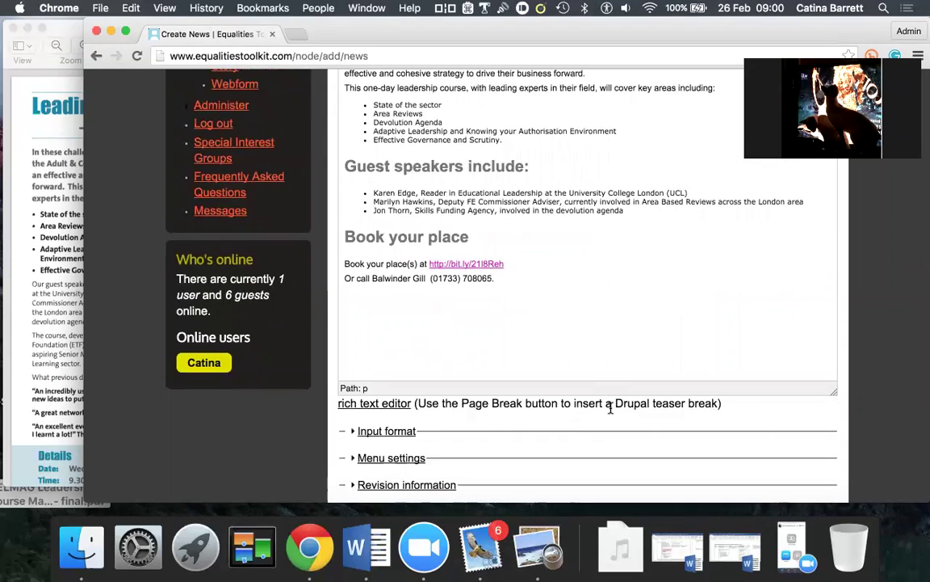
pyautogui.scroll(8, 611, 410)
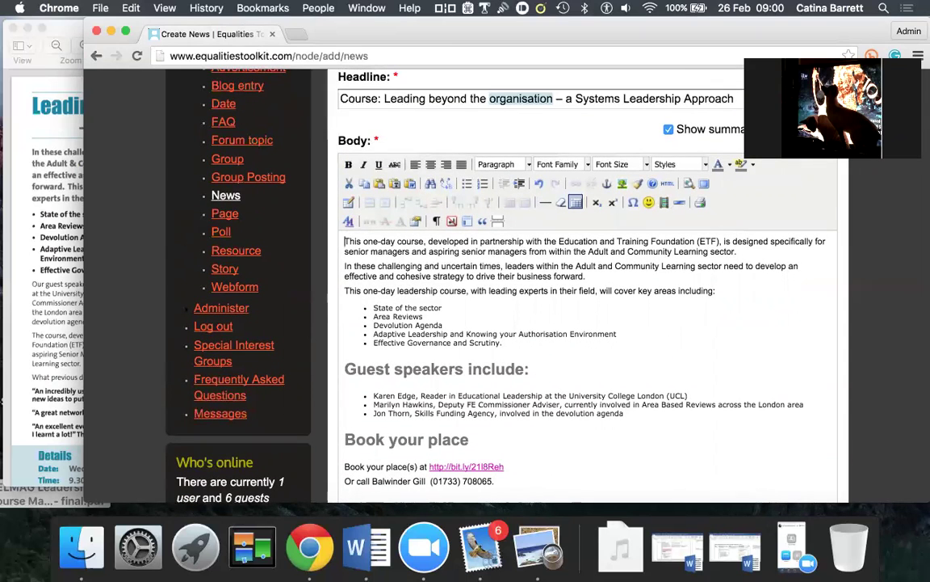
pyautogui.click(623, 183)
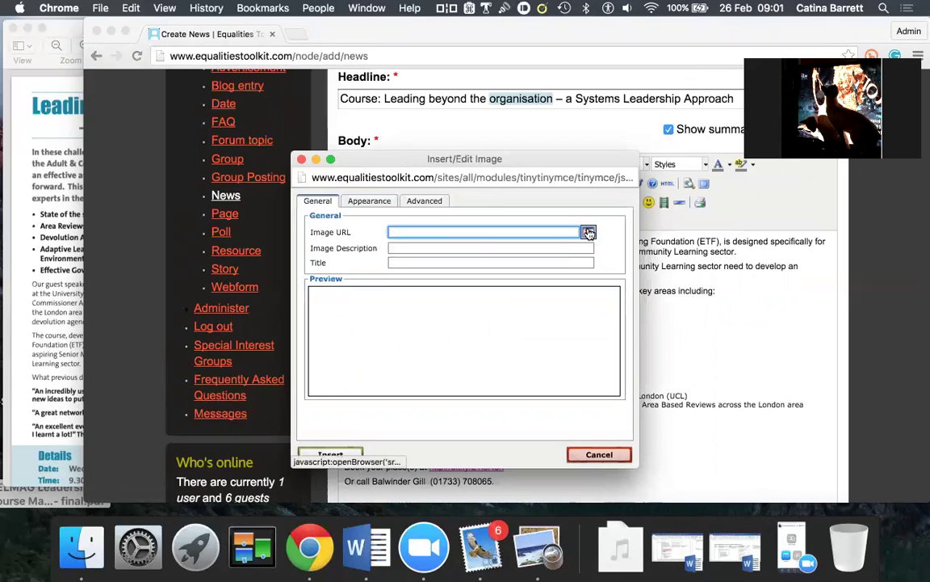
pyautogui.click(589, 232)
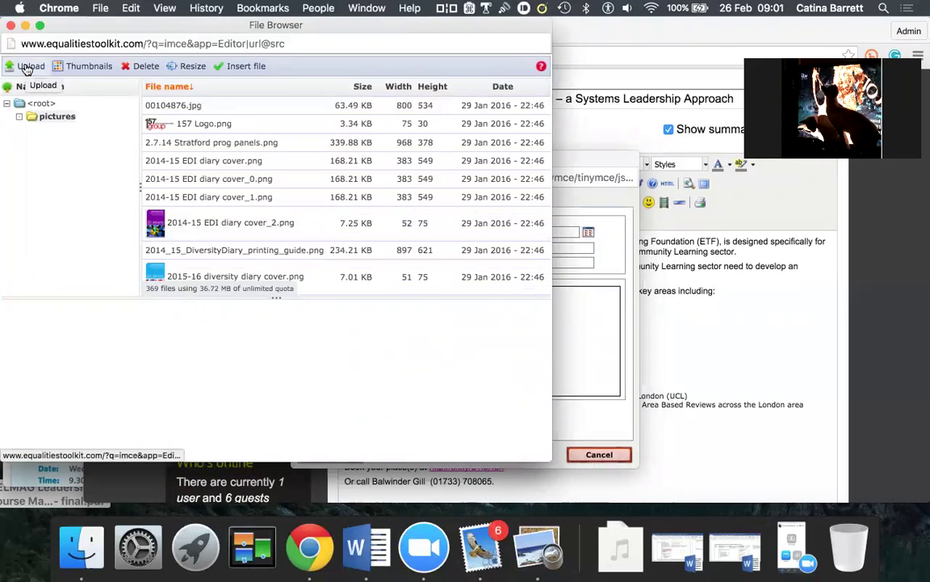
# Upload "ELMAG Leadership Course March 2016 - final.png" from the Desktop with a Large (180x180) thumbnail and use the full-size file as the image.
pyautogui.click(27, 68)
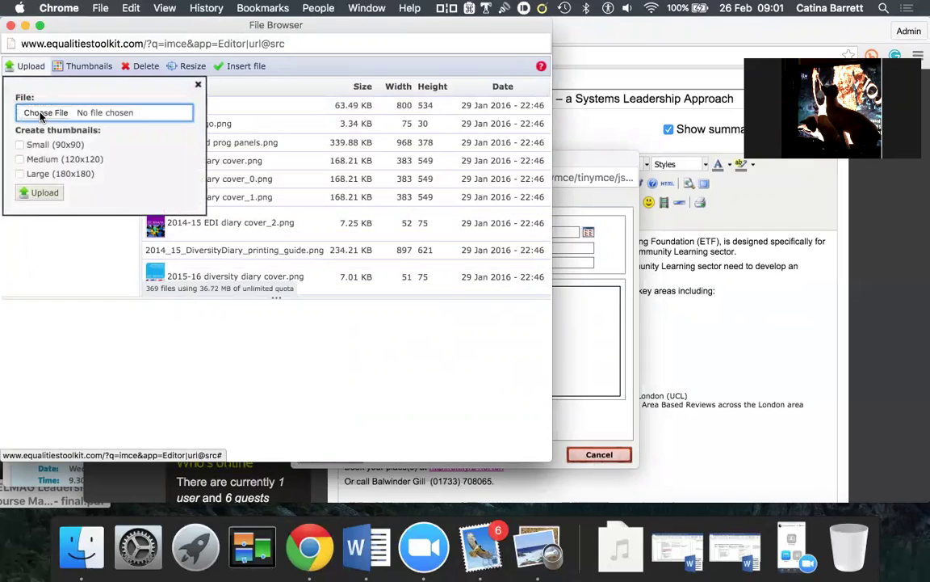
pyautogui.click(20, 175)
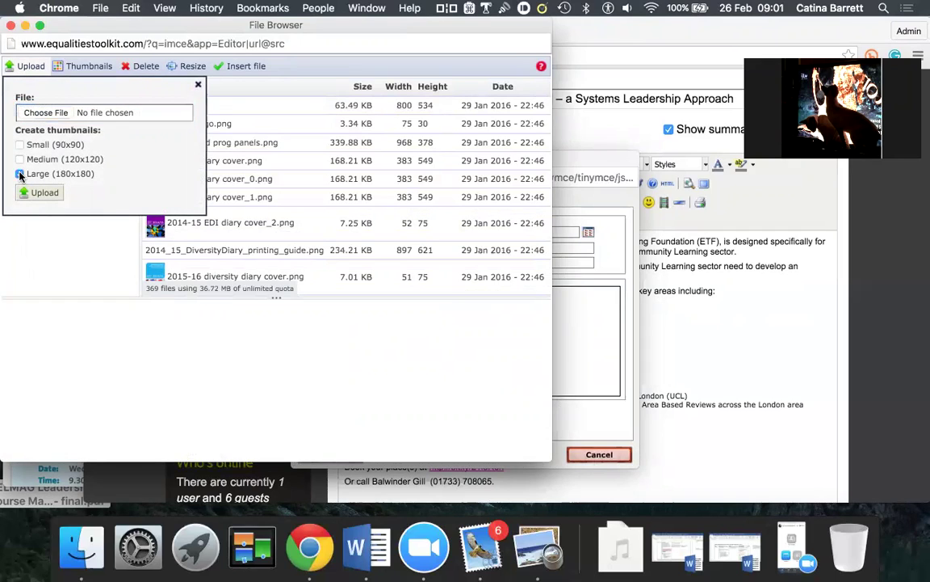
pyautogui.click(32, 113)
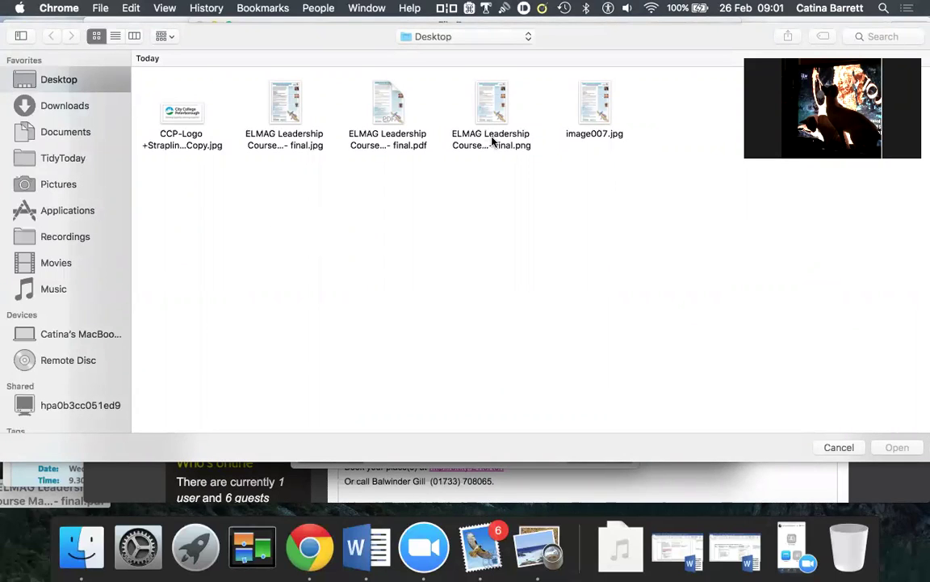
pyautogui.doubleClick(492, 95)
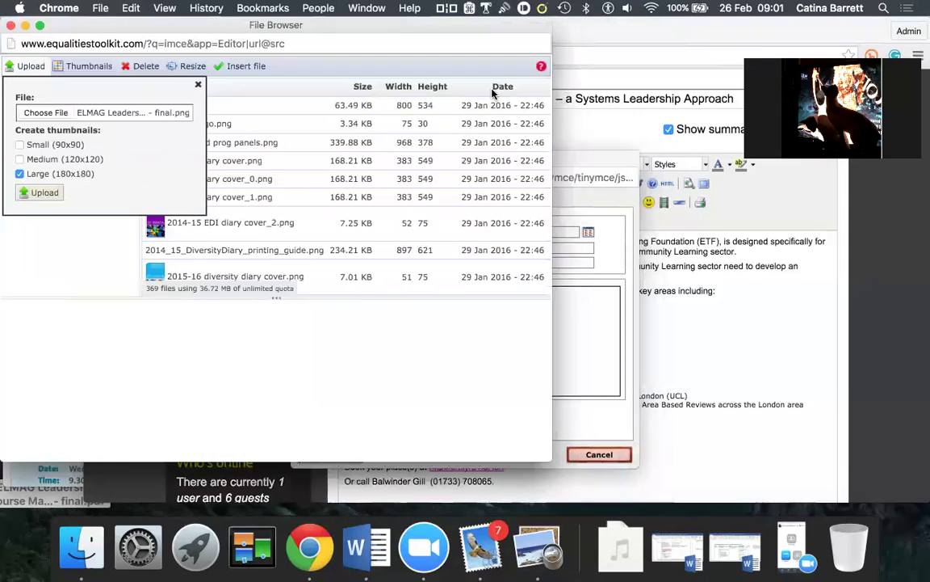
pyautogui.click(46, 193)
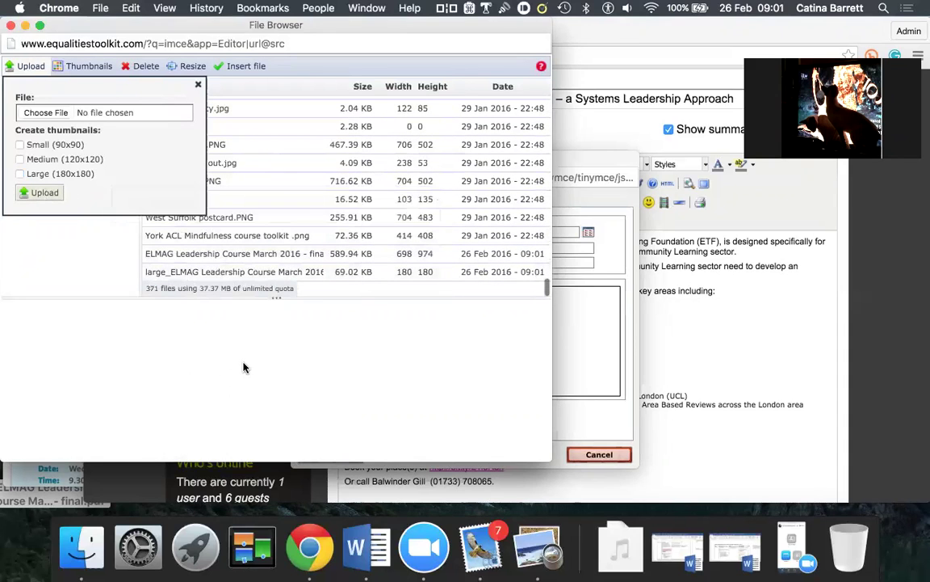
pyautogui.click(248, 256)
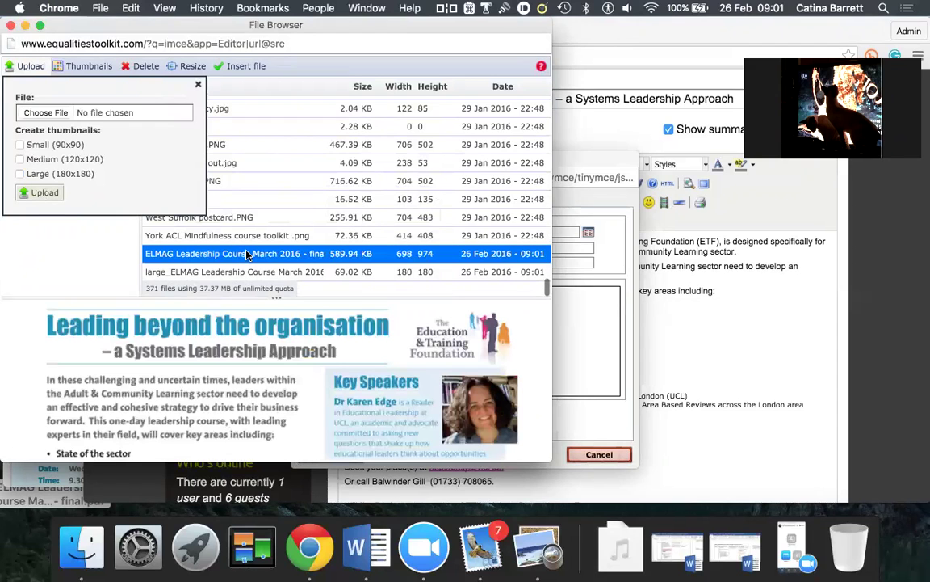
pyautogui.doubleClick(248, 255)
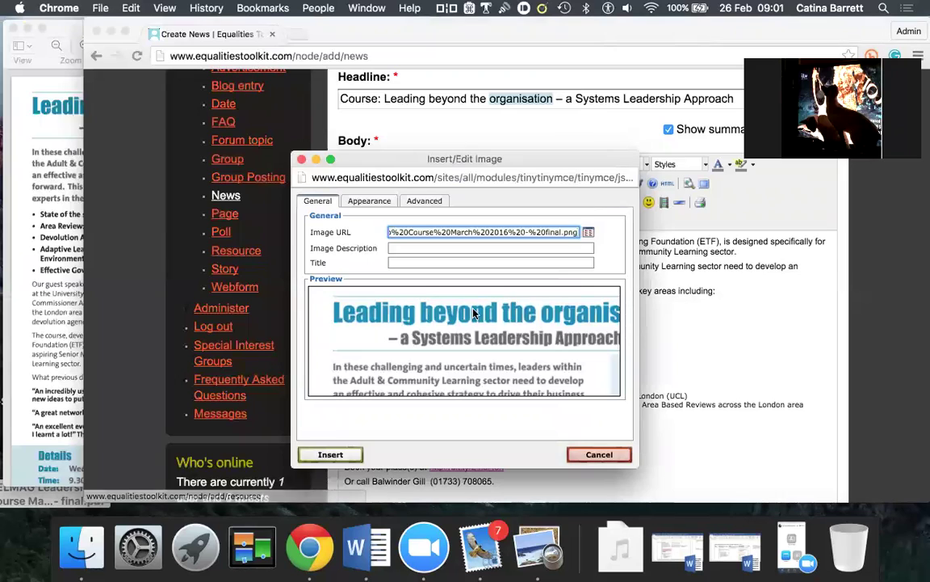
# Set the image title to "Leading beyond the organisation – a Systems Leadership Approach course", reusing the course name from the clipboard history.
pyautogui.click(417, 247)
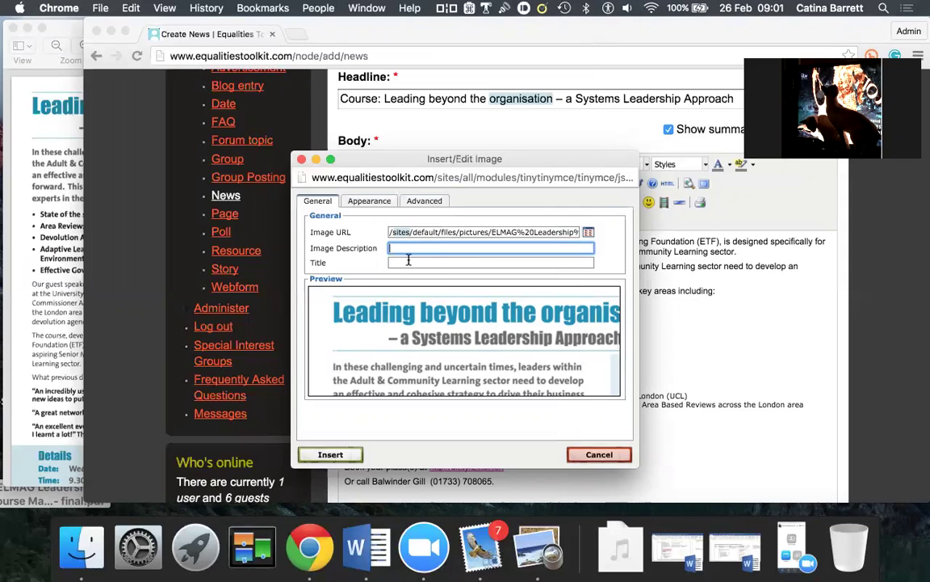
pyautogui.click(410, 262)
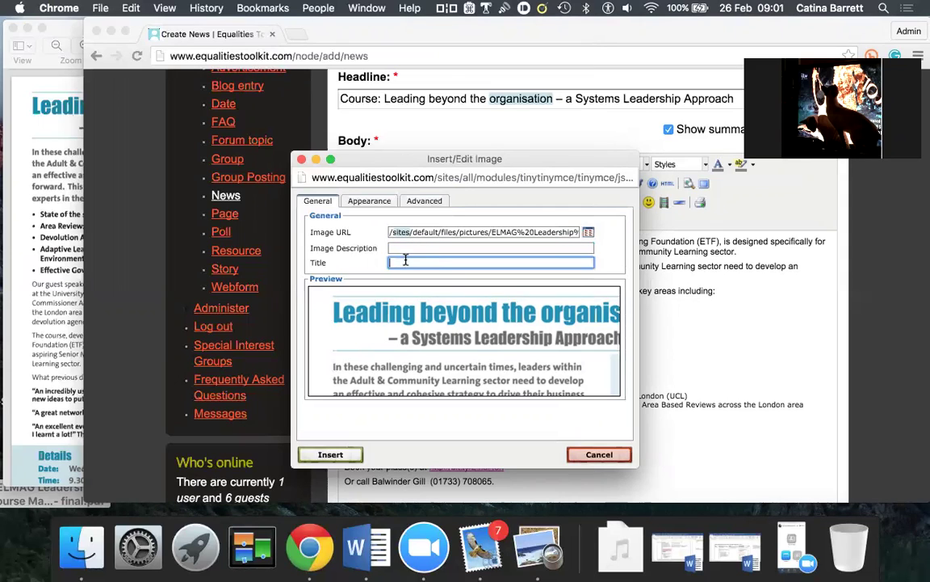
pyautogui.click(468, 8)
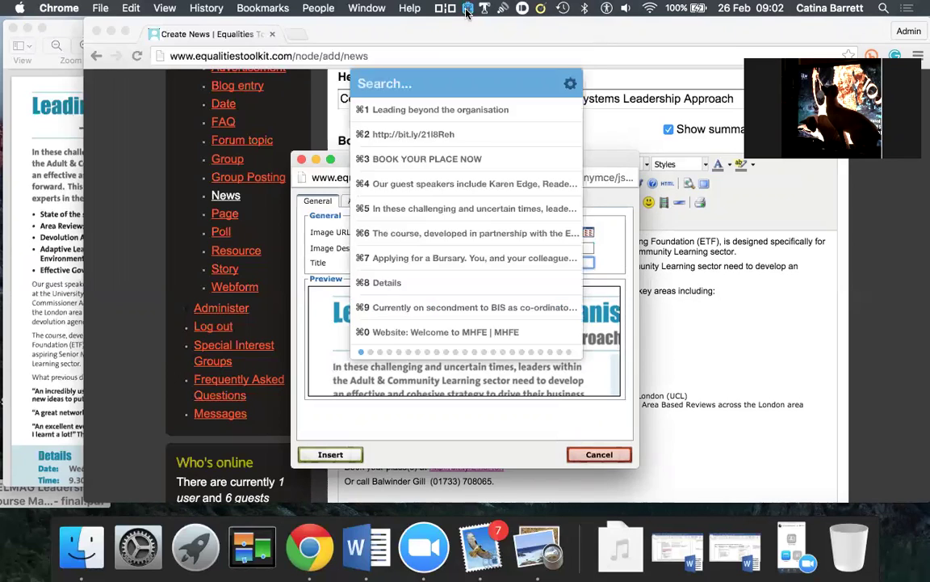
pyautogui.click(406, 117)
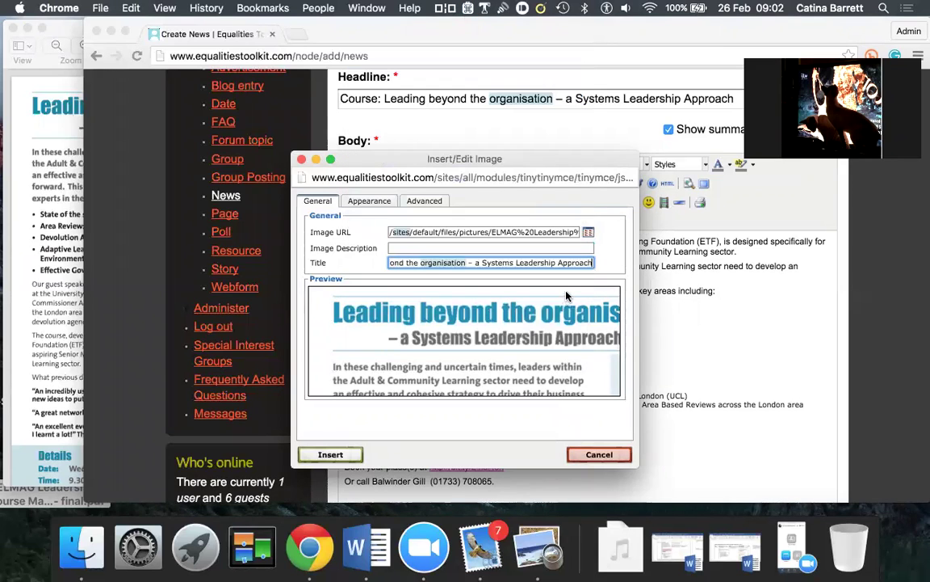
pyautogui.write('co')
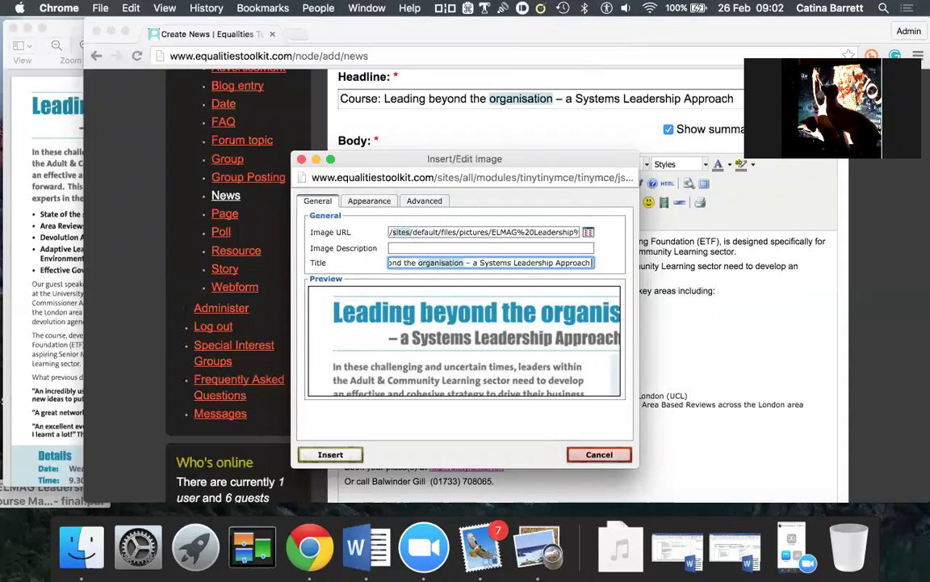
pyautogui.write('urse')
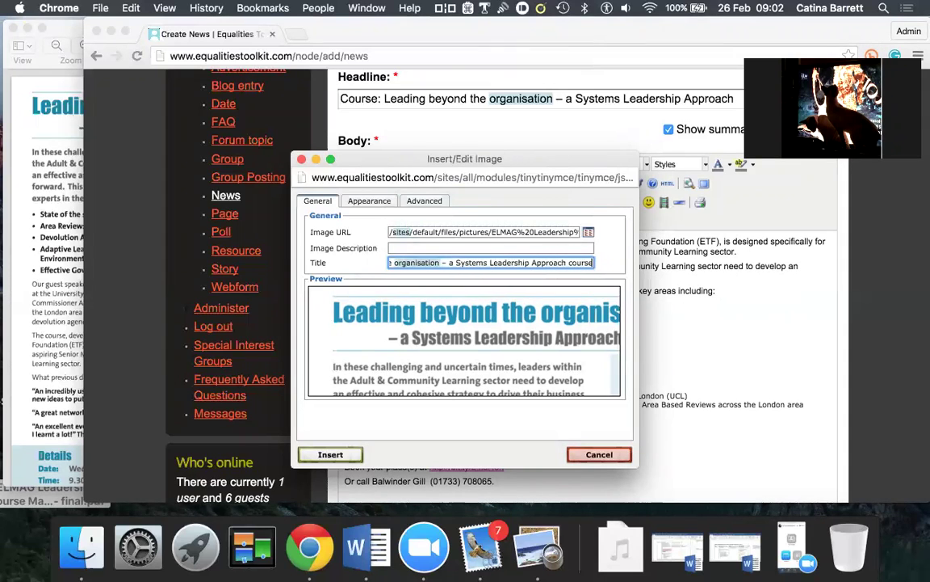
# Describe the image as "Image of the flier advertising the Leading beyond the organisation – a Systems Leadership Approach course".
pyautogui.click(426, 248)
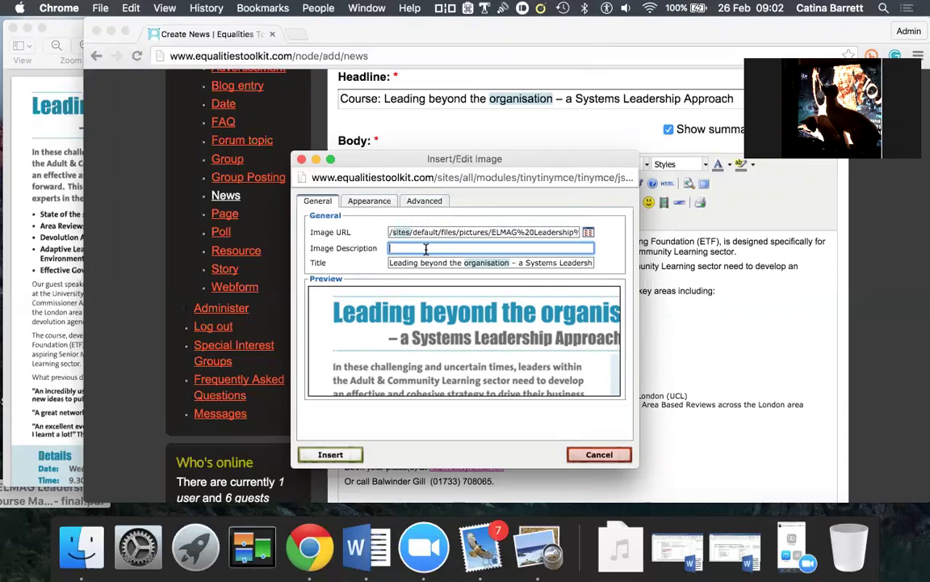
pyautogui.write('Ima')
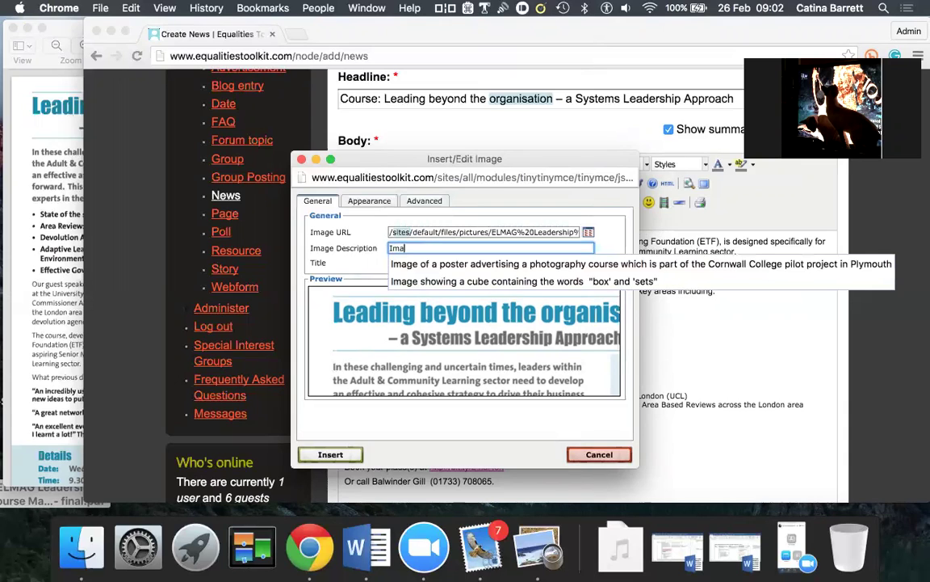
pyautogui.write('ge of ')
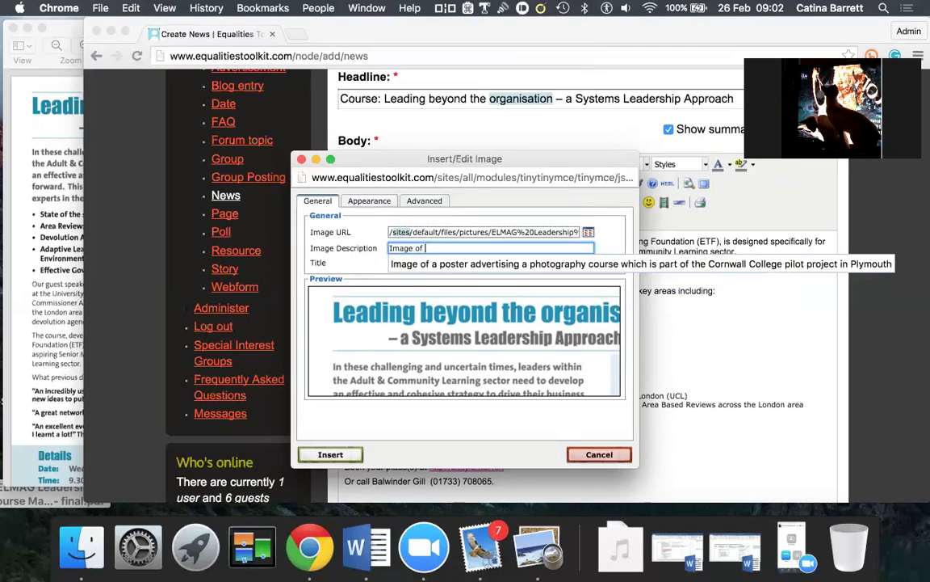
pyautogui.write('the flue')
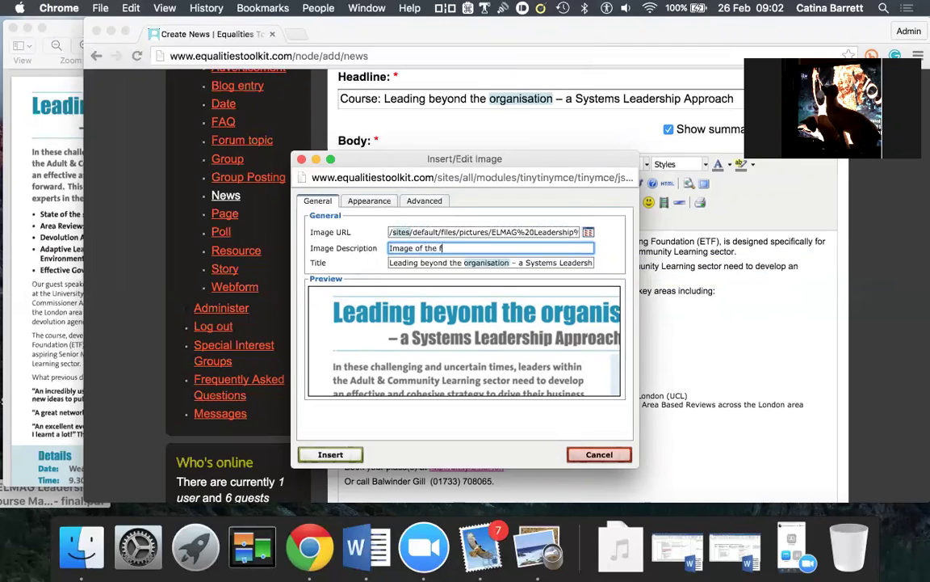
pyautogui.press('BackSpace')
pyautogui.press('BackSpace')
pyautogui.write('ier advertising the')
pyautogui.press('super+shift+v')
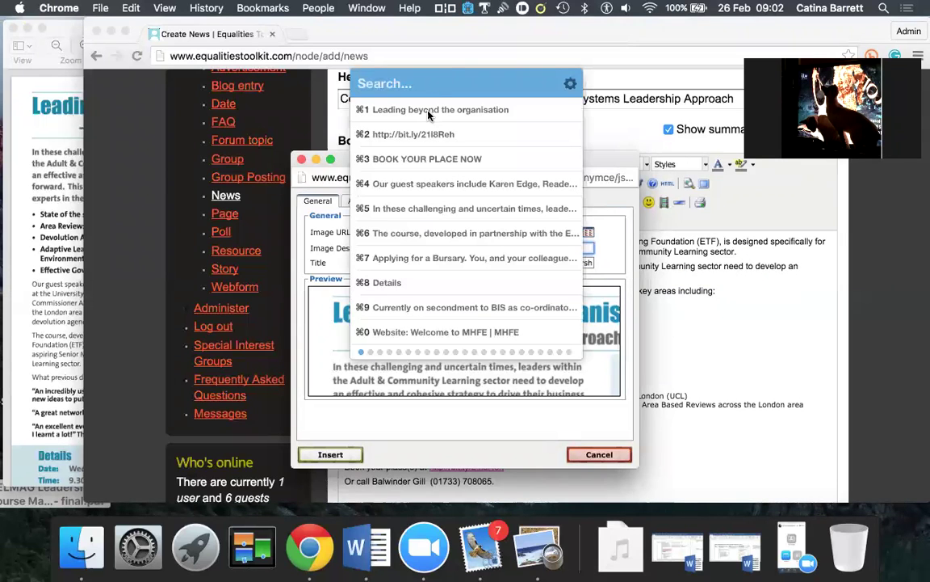
pyautogui.click(428, 111)
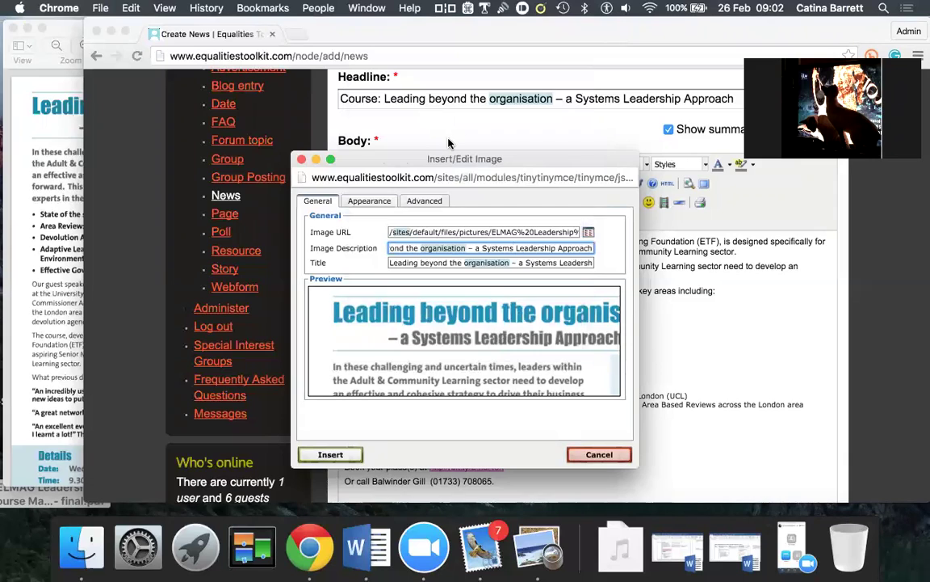
pyautogui.write('course')
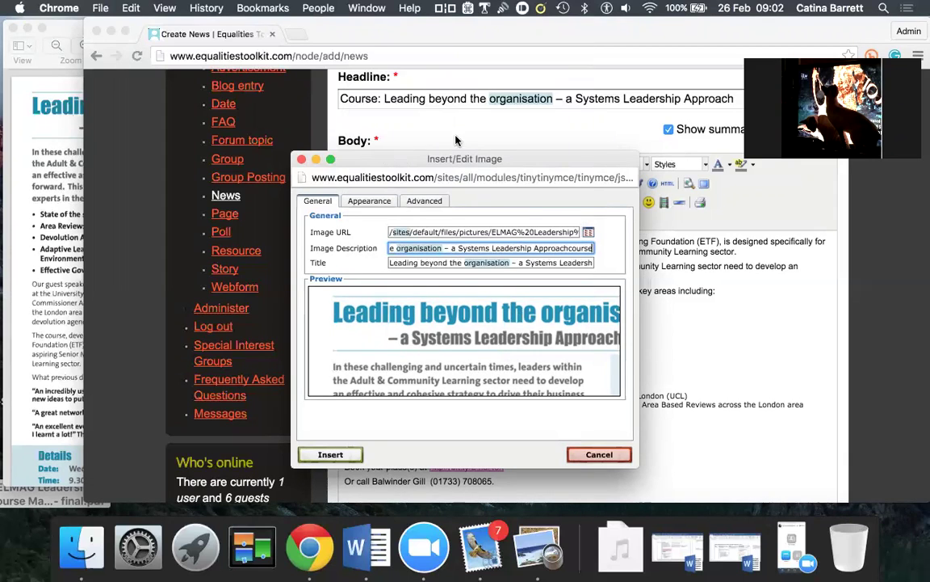
pyautogui.moveTo(571, 248)
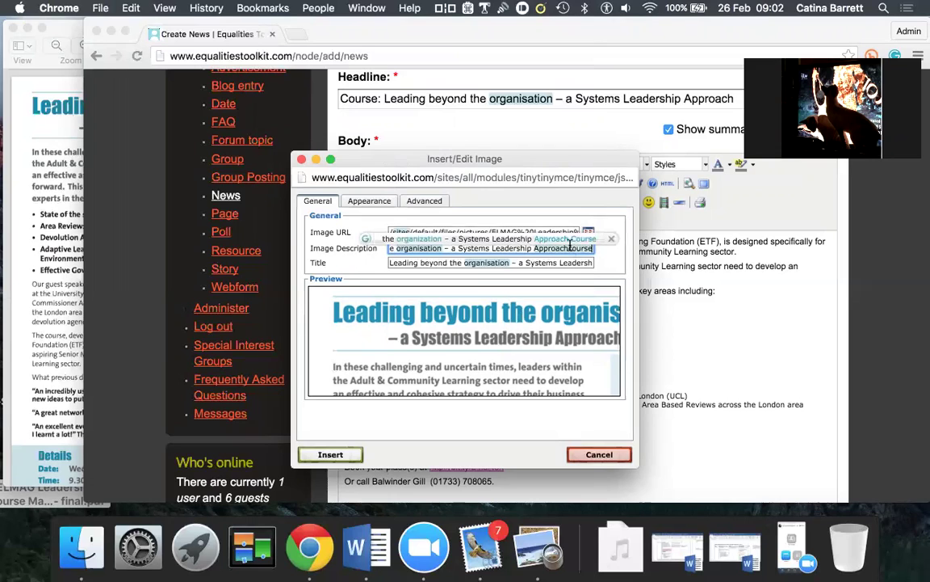
pyautogui.click(571, 247)
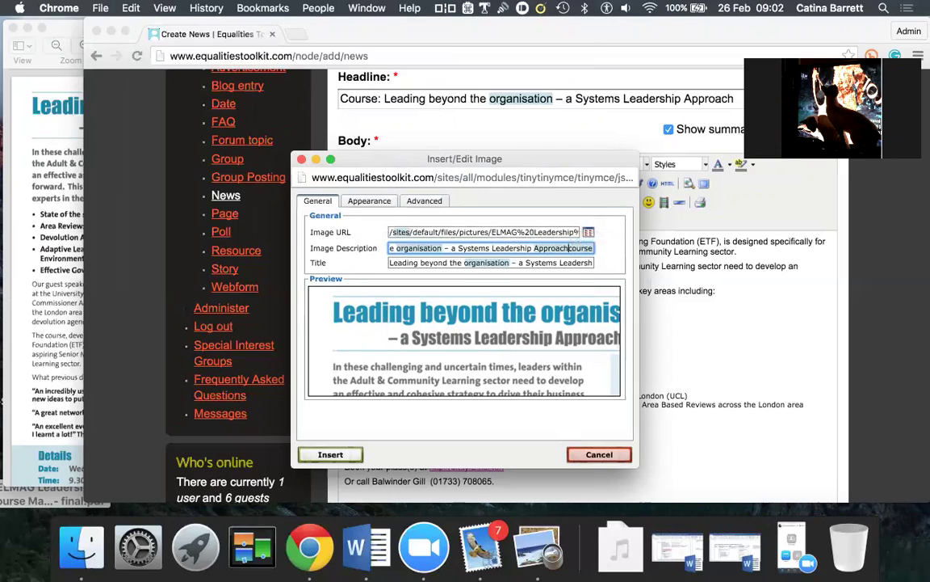
# Set the image's alignment to Right in its appearance settings.
pyautogui.click(376, 202)
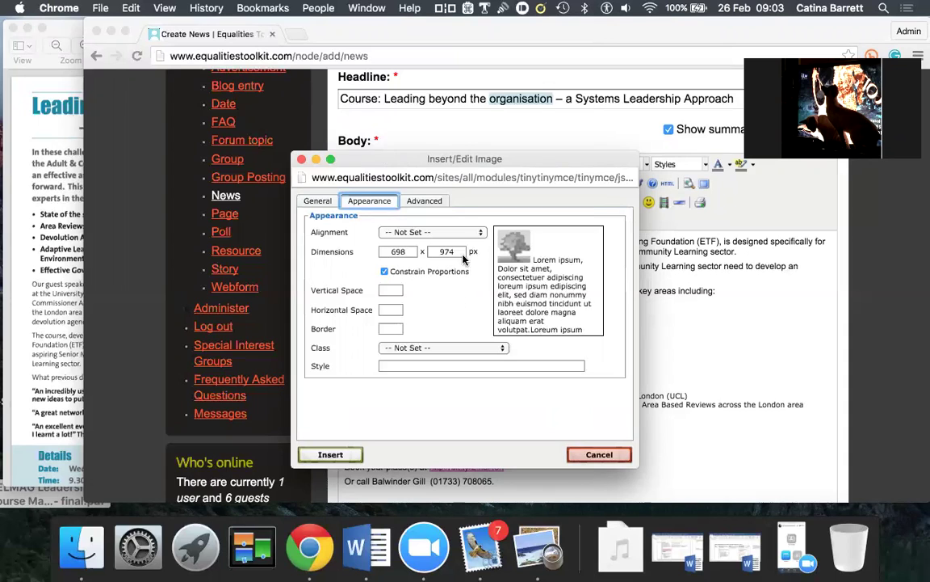
pyautogui.click(435, 231)
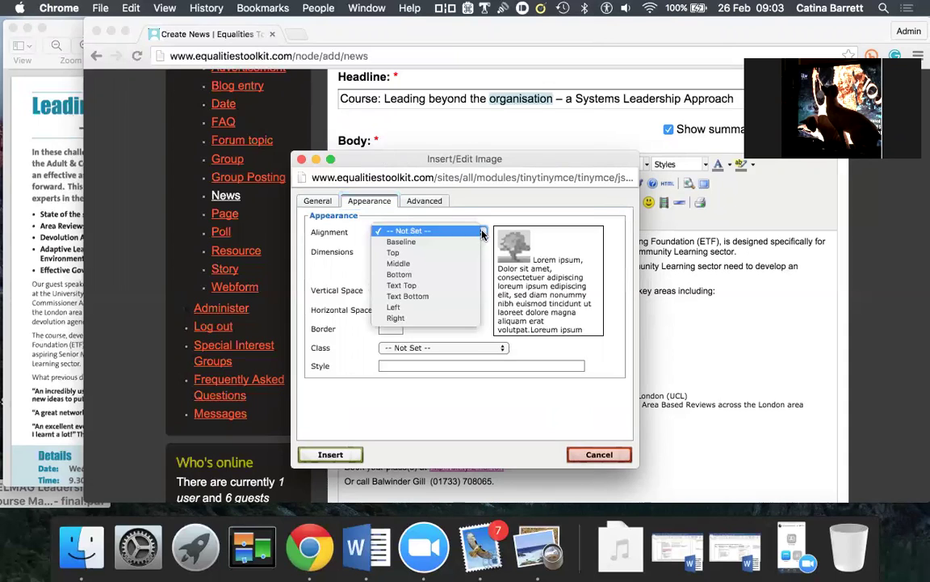
pyautogui.click(426, 318)
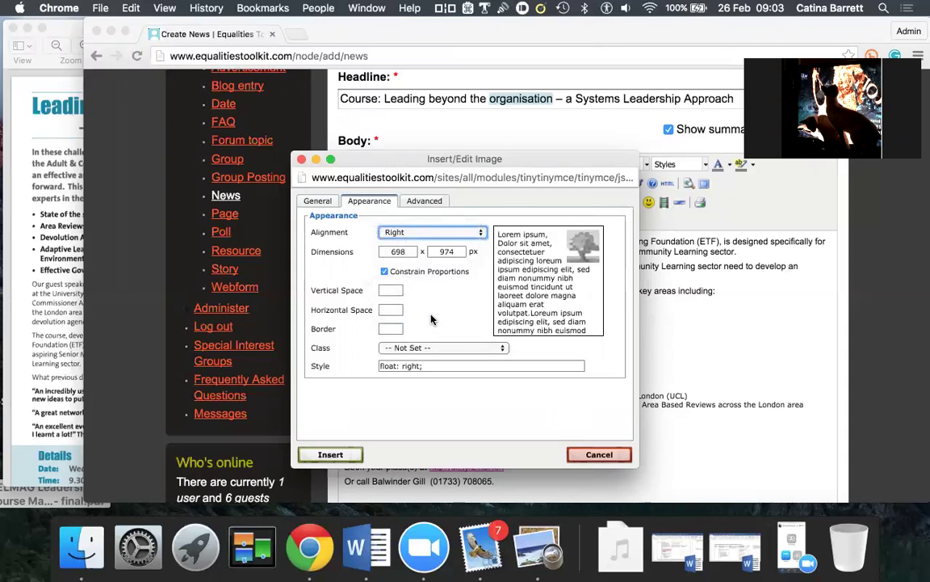
# Set the flier image's width to 400 px with its proportions constrained.
pyautogui.click(405, 252)
pyautogui.press('BackSpace')
pyautogui.press('BackSpace')
pyautogui.press('BackSpace')
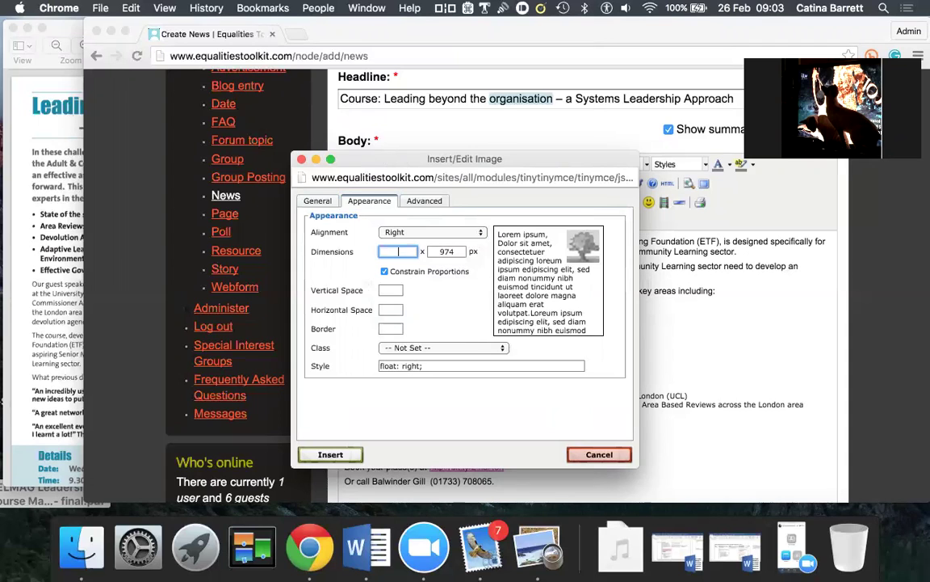
pyautogui.write('400')
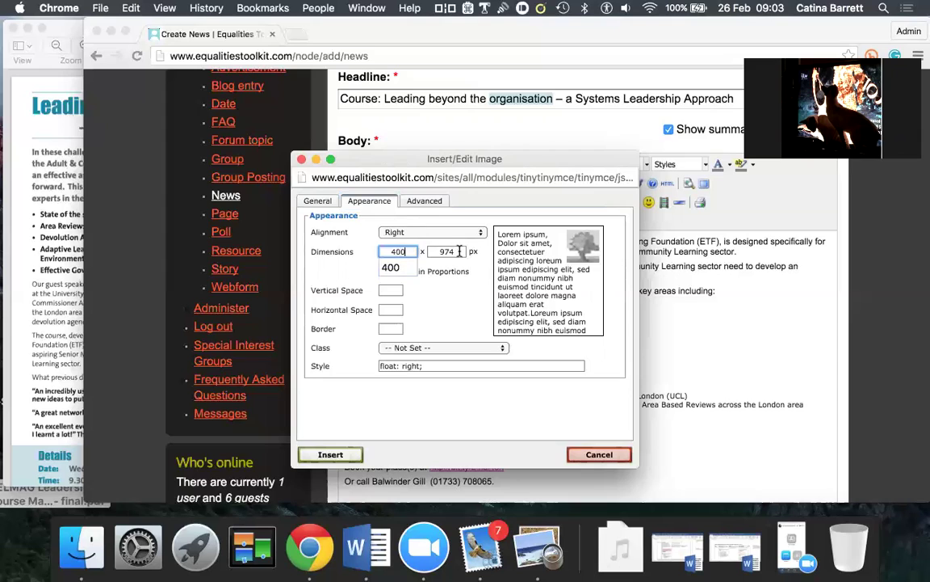
pyautogui.press('Tab')
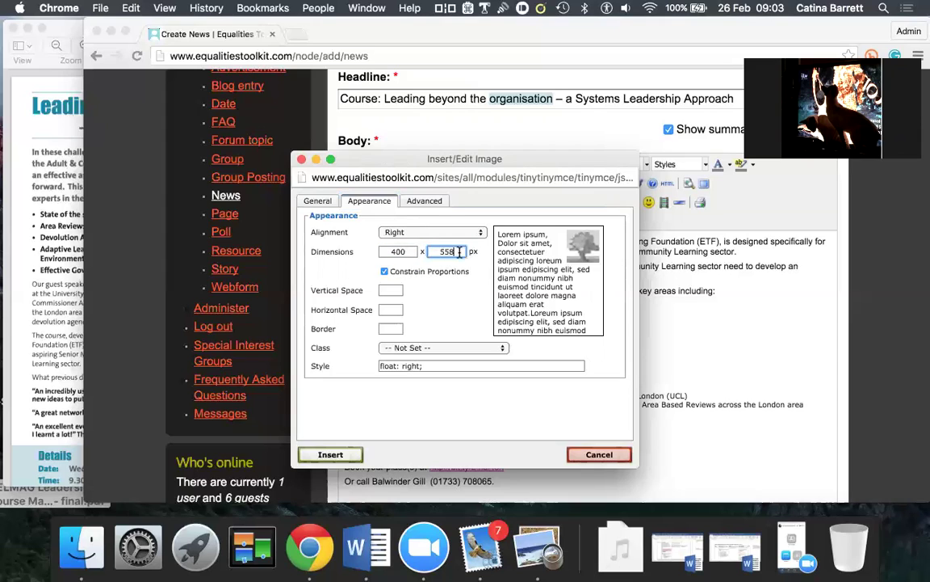
# Give the image a border of 2 and a vertical space of 10, and insert it into the body.
pyautogui.click(387, 328)
pyautogui.write('2')
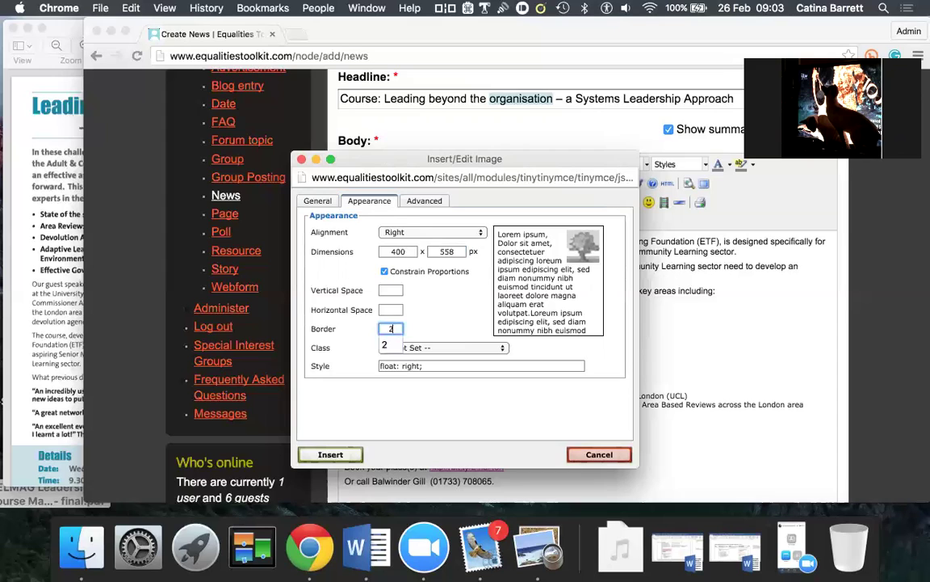
pyautogui.click(388, 344)
pyautogui.click(388, 291)
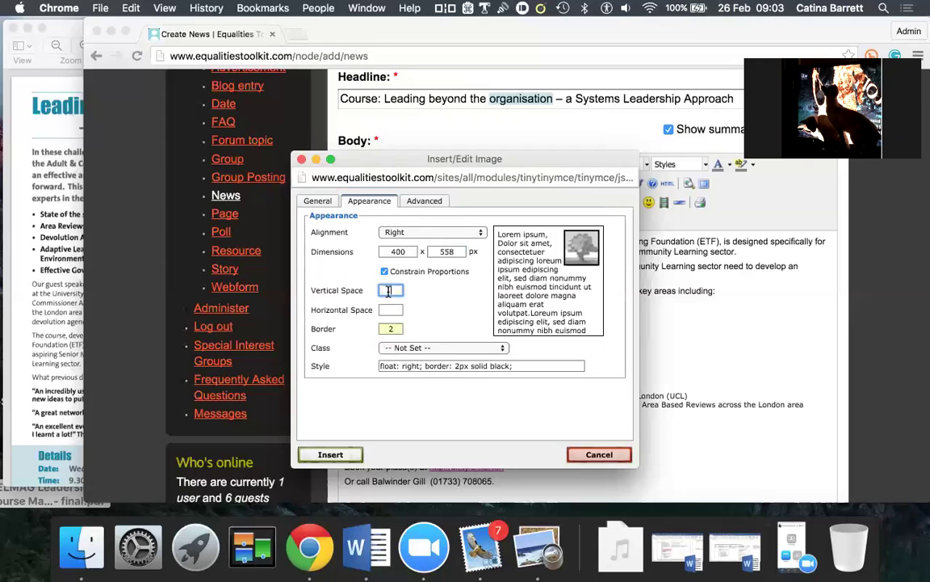
pyautogui.write('10')
pyautogui.click(330, 455)
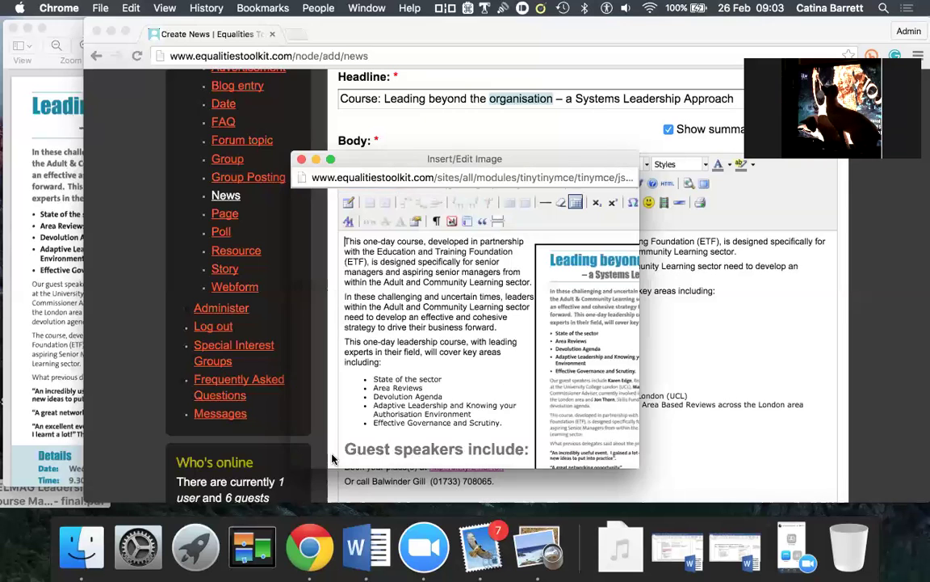
# Reopen the inserted flier image's appearance settings and set its width to 300 px with proportions constrained.
pyautogui.scroll(-3, 569, 404)
pyautogui.scroll(-3, 569, 426)
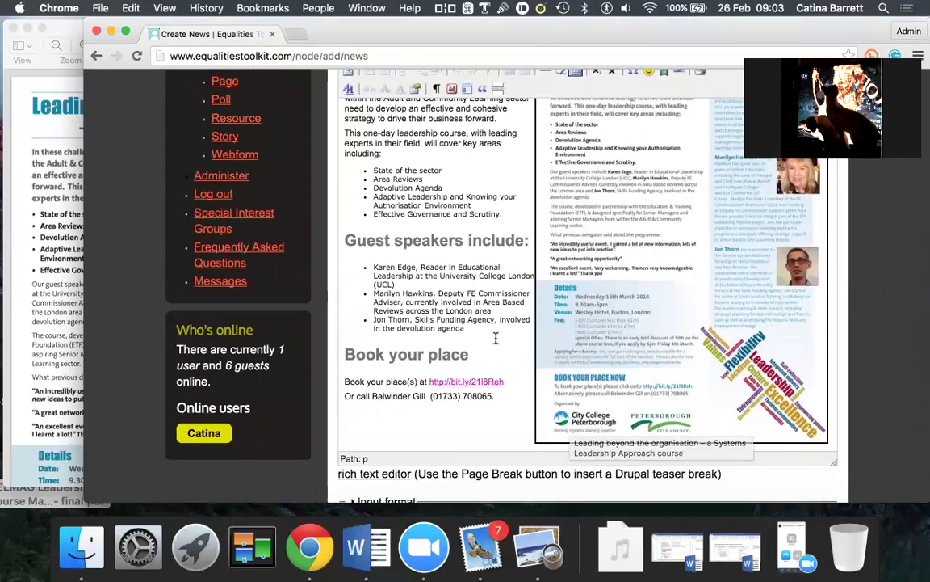
pyautogui.scroll(5, 595, 360)
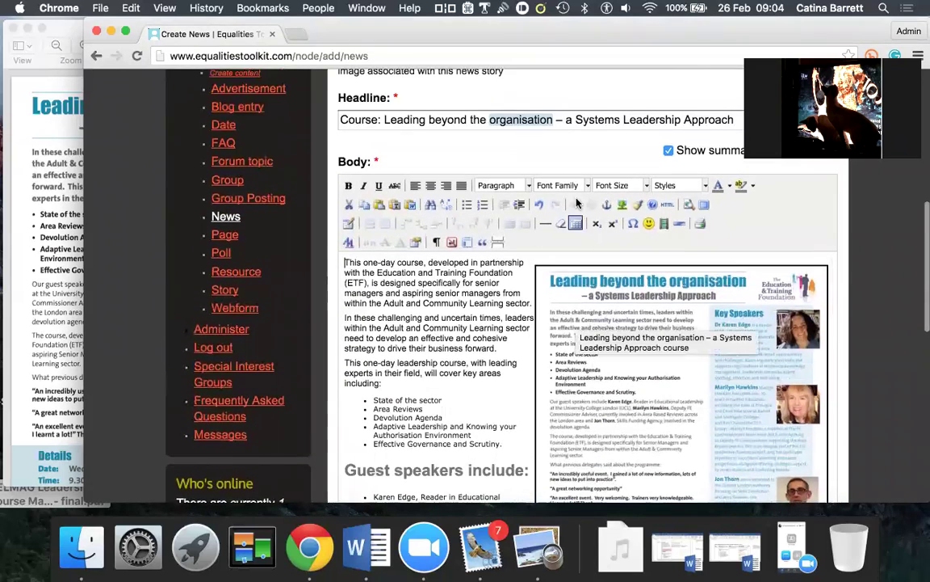
pyautogui.click(622, 205)
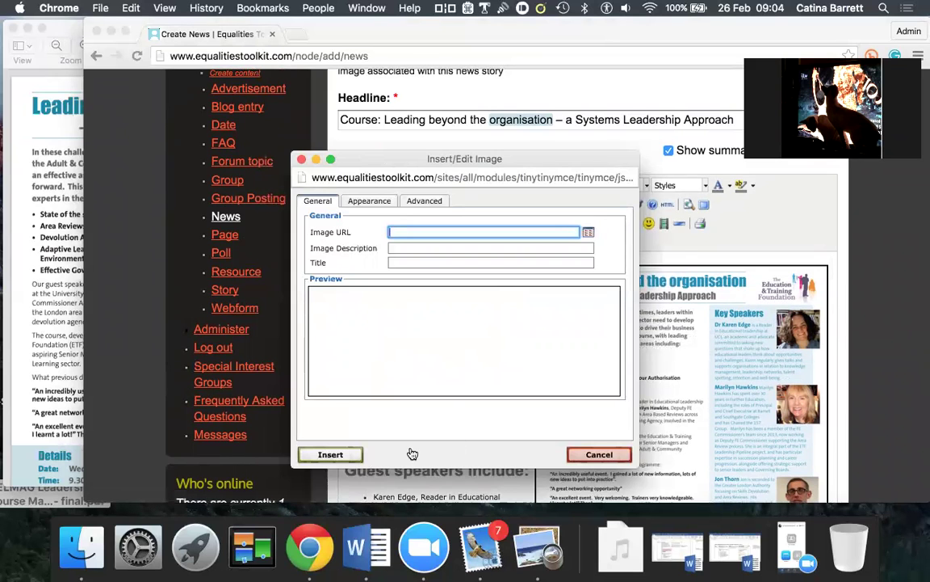
pyautogui.click(598, 454)
pyautogui.click(614, 397)
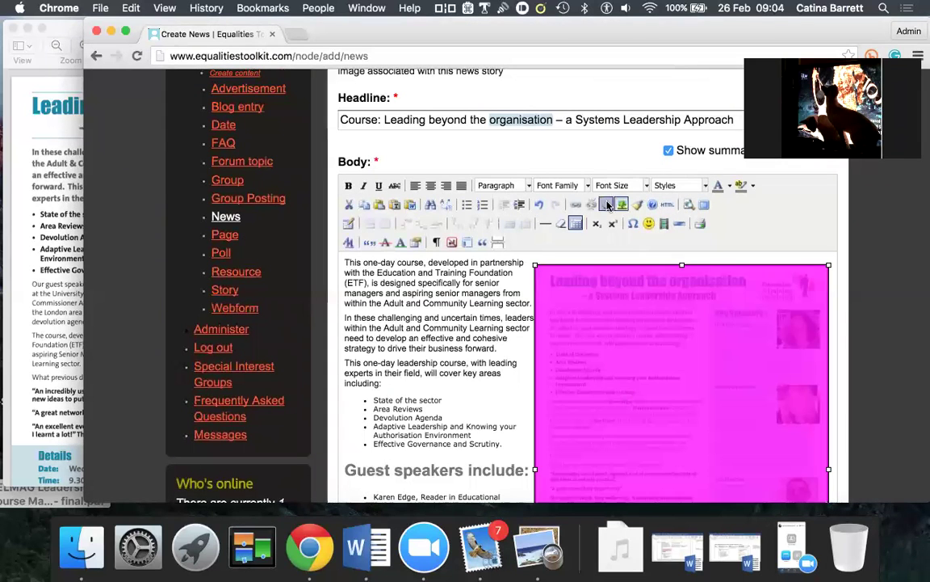
pyautogui.click(622, 205)
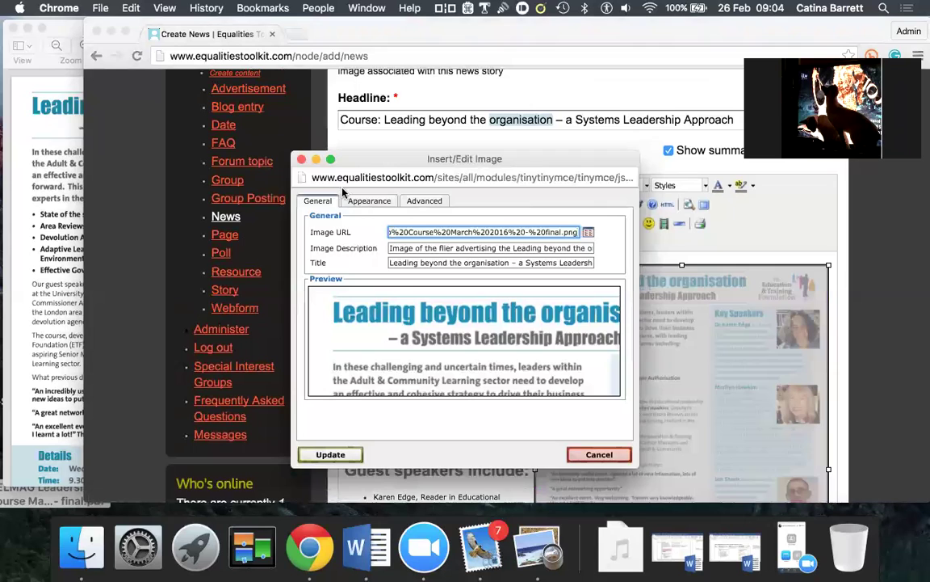
pyautogui.click(370, 201)
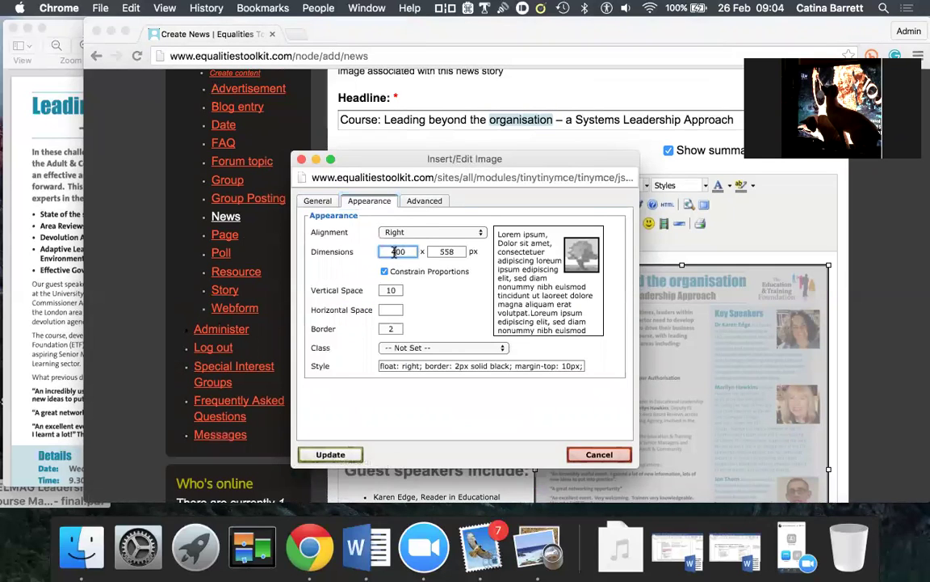
pyautogui.click(395, 252)
pyautogui.write('3')
pyautogui.click(404, 240)
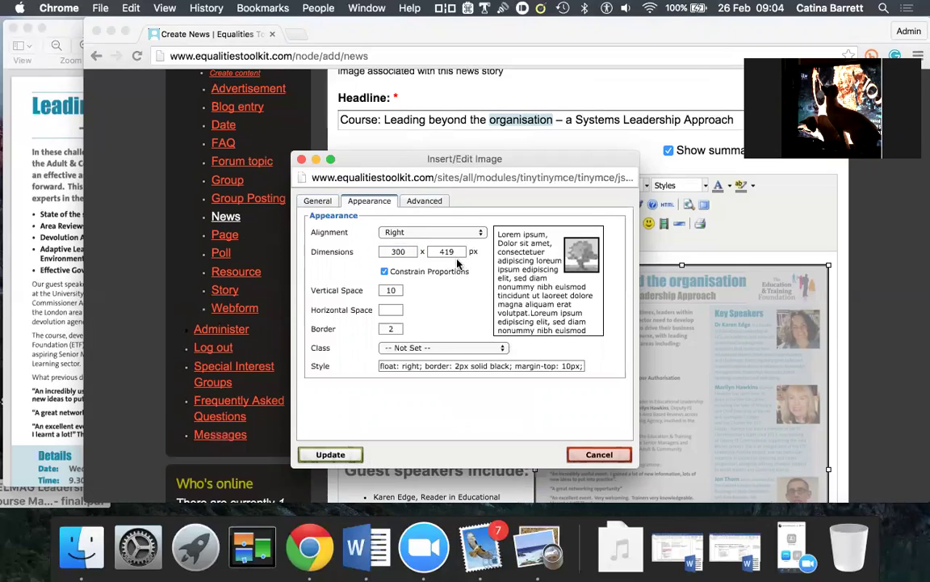
# Clear the image's vertical space, set its horizontal space to 10 and update the image.
pyautogui.click(397, 289)
pyautogui.press('BackSpace')
pyautogui.press('BackSpace')
pyautogui.click(393, 309)
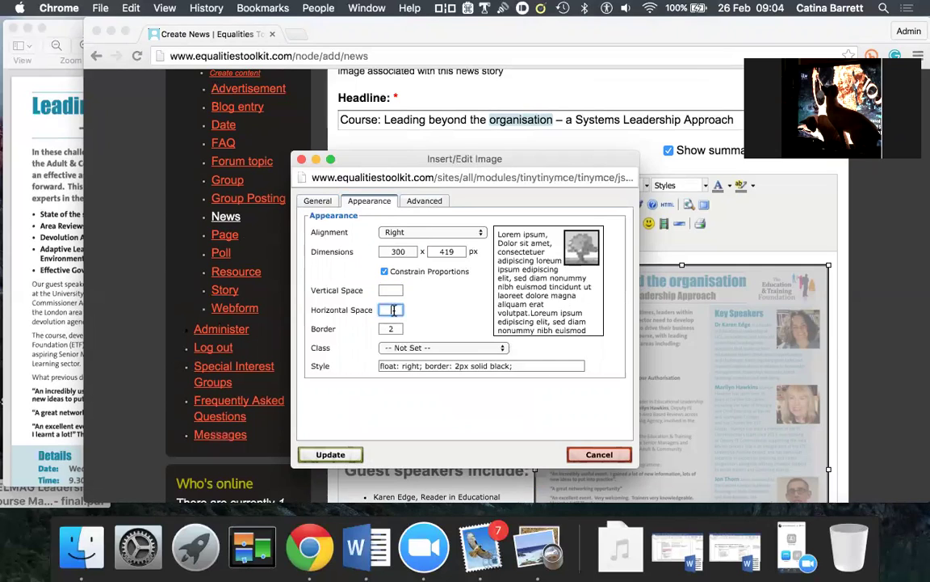
pyautogui.write('10')
pyautogui.click(331, 455)
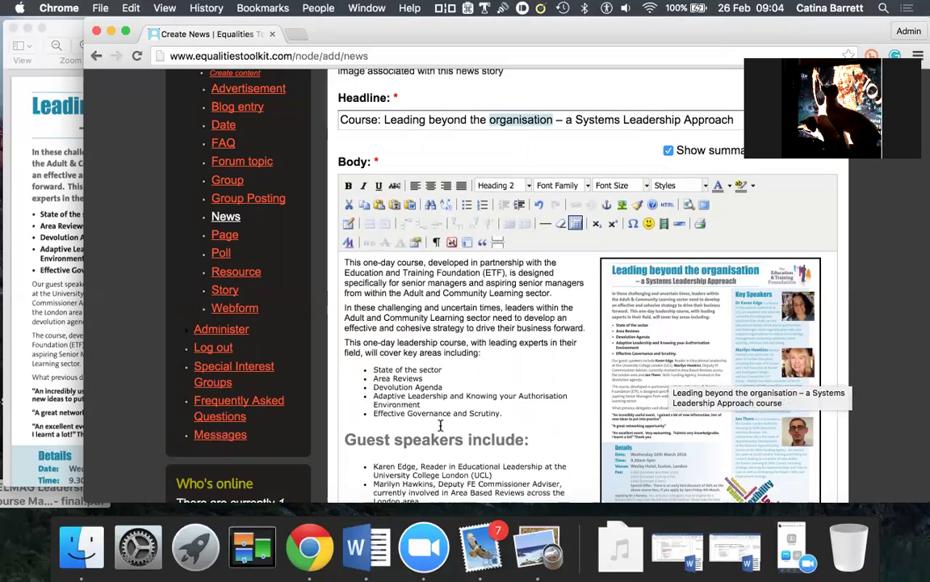
# Set the flier image's horizontal space to 20 and update the image.
pyautogui.click(658, 337)
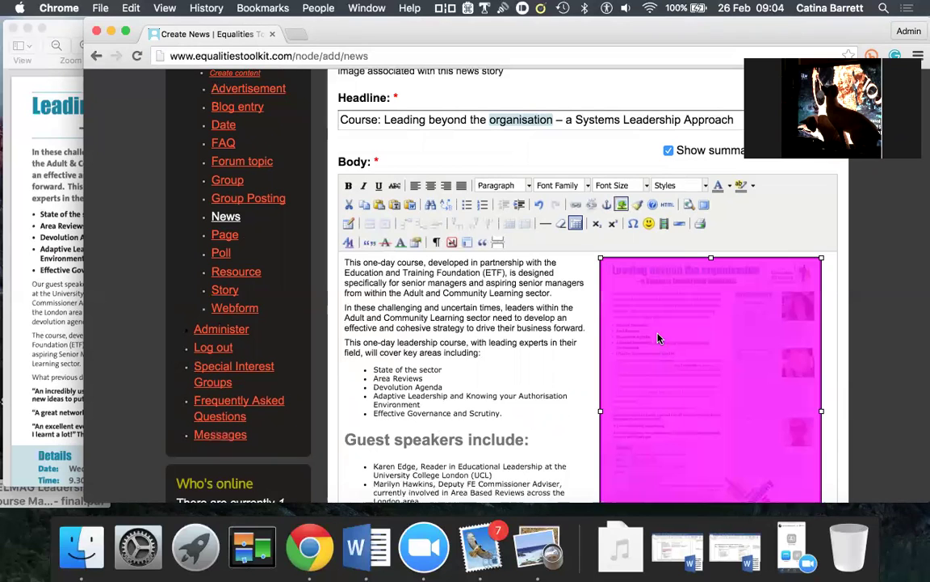
pyautogui.click(622, 204)
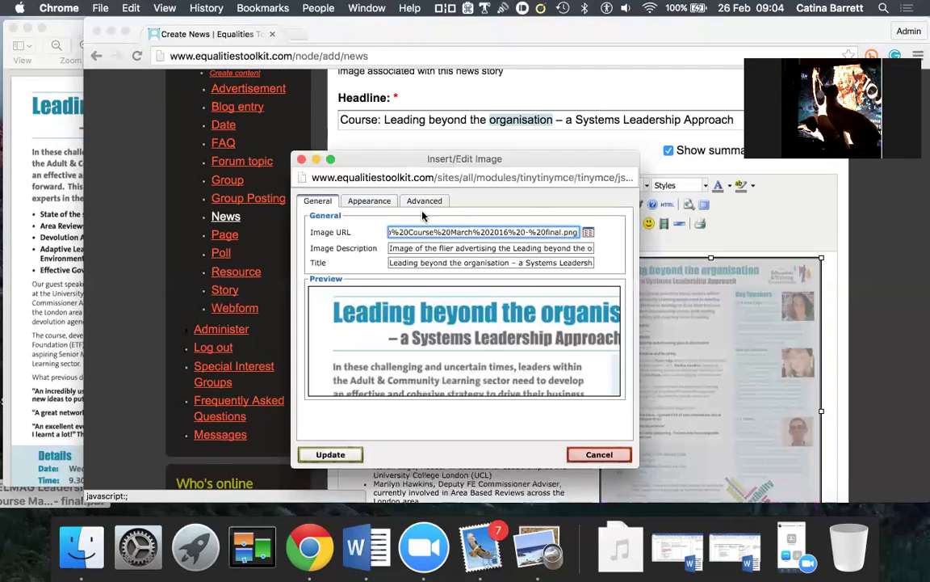
pyautogui.click(361, 201)
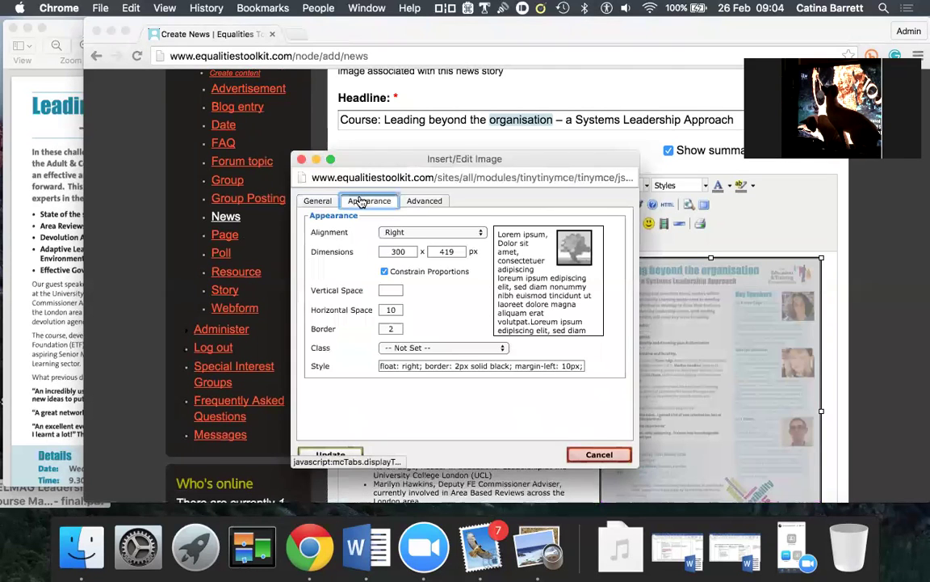
pyautogui.doubleClick(391, 309)
pyautogui.write('1')
pyautogui.press('BackSpace')
pyautogui.write('20')
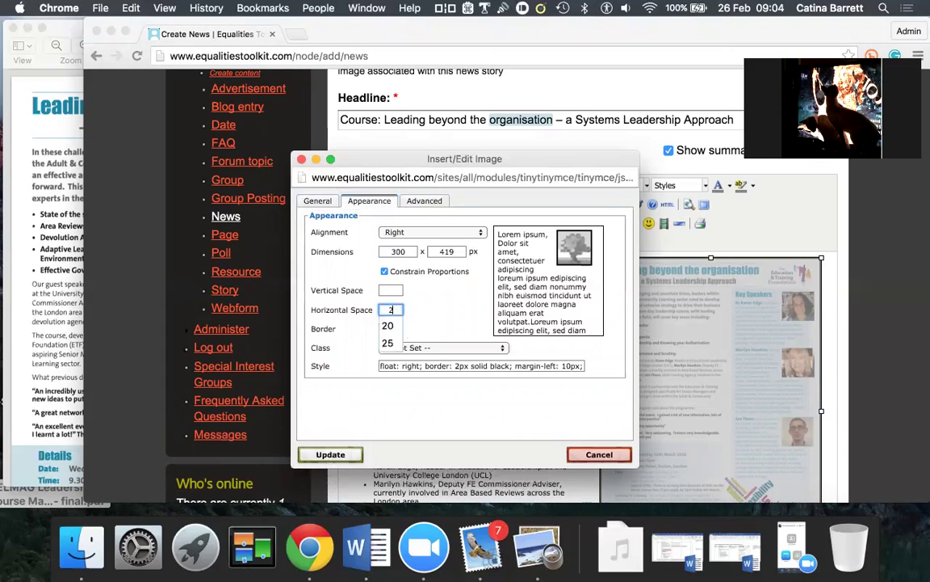
pyautogui.click(317, 454)
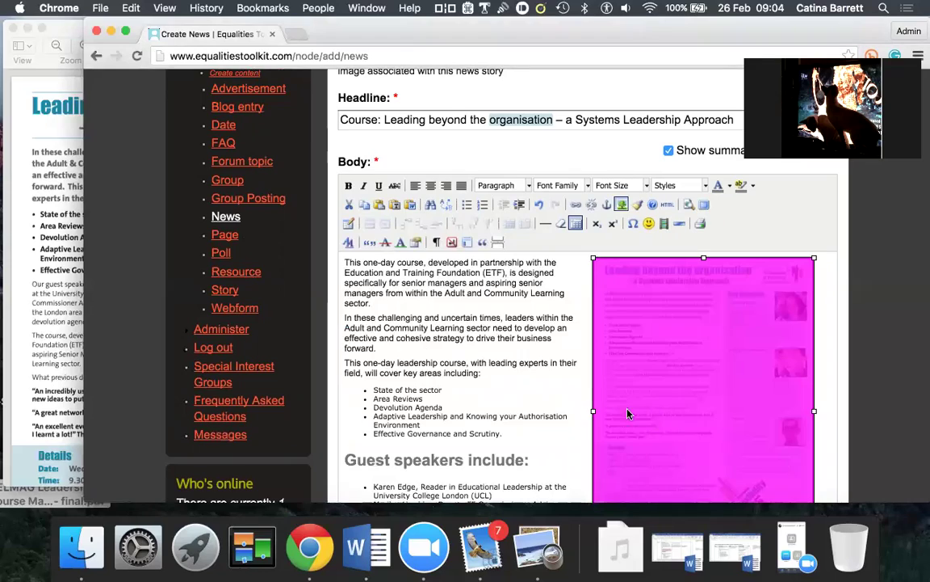
# Review how the body text, lists and headings are laid out beside the flier image.
pyautogui.click(576, 407)
pyautogui.scroll(-3, 577, 405)
pyautogui.scroll(-3, 577, 405)
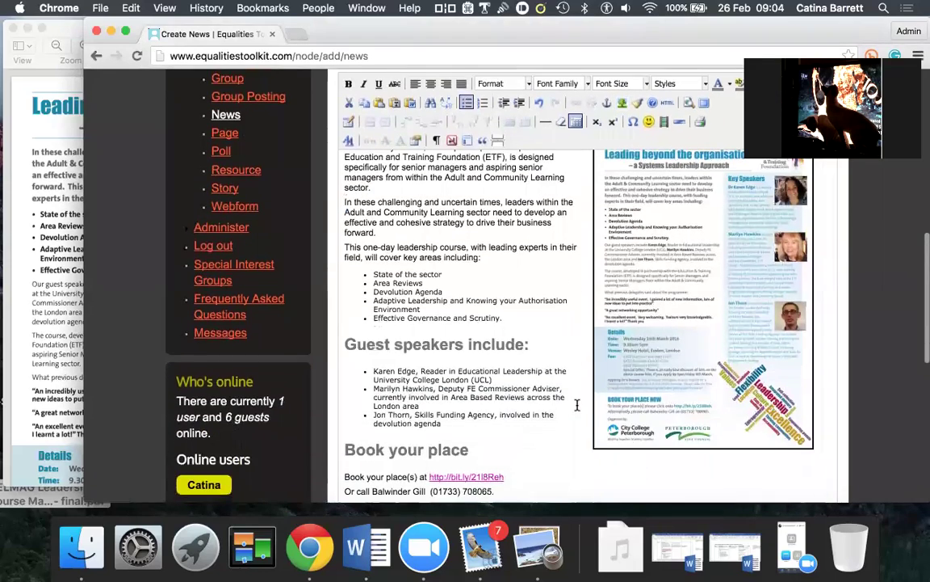
pyautogui.scroll(3, 577, 405)
pyautogui.scroll(1, 577, 405)
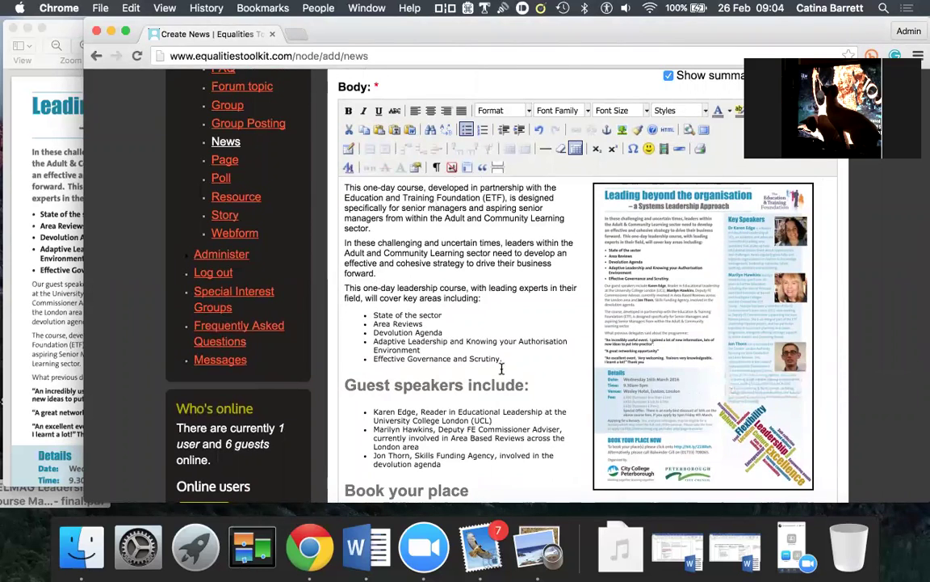
pyautogui.scroll(-3, 452, 380)
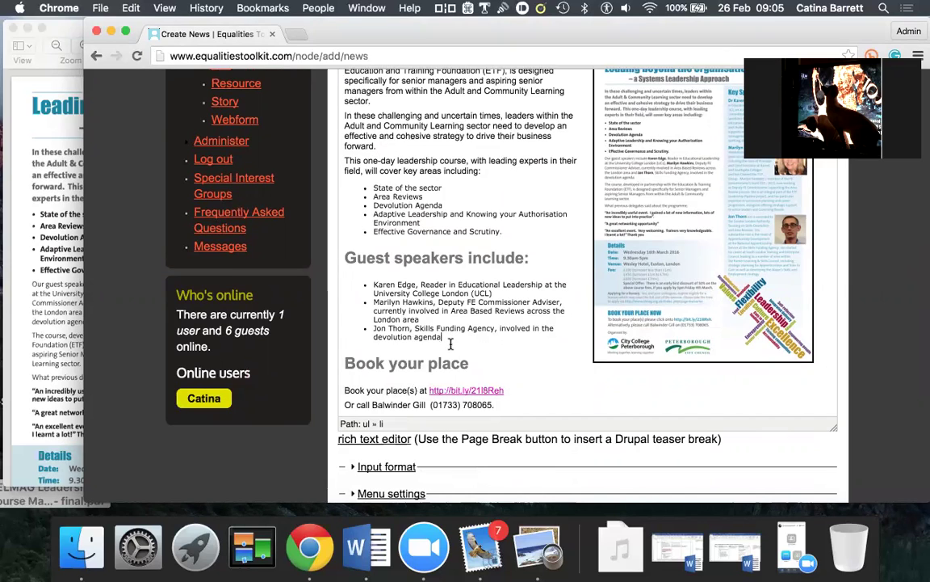
pyautogui.scroll(3, 451, 343)
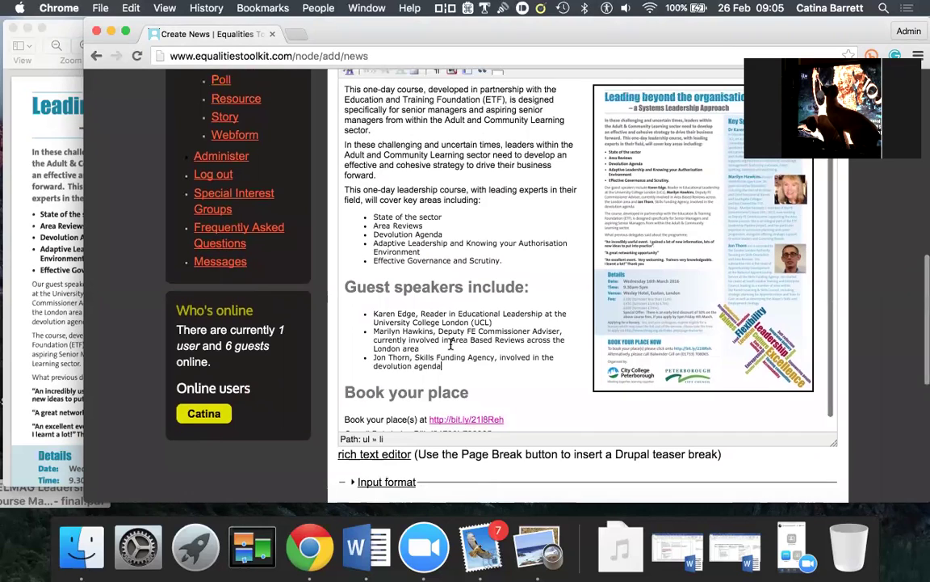
pyautogui.scroll(-1, 450, 343)
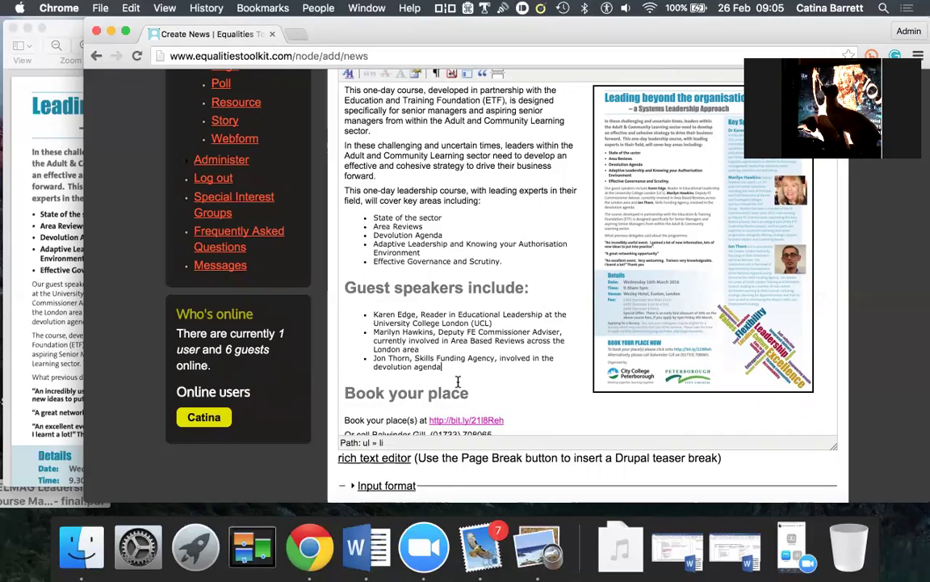
# Add the paragraph "Flyer attached below" between the guest speakers list and the "Book your place" heading.
pyautogui.press('Return')
pyautogui.press('Return')
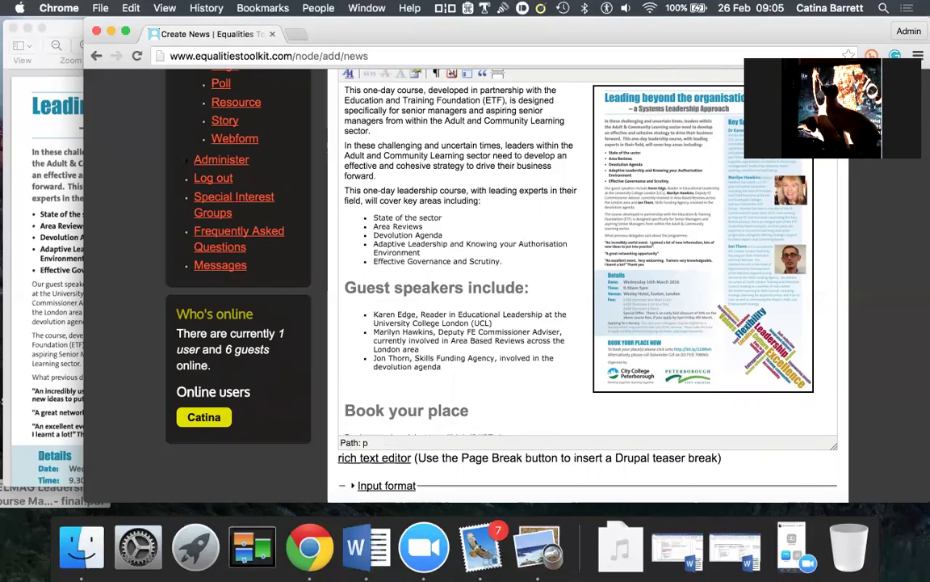
pyautogui.write('F')
pyautogui.press('BackSpace')
pyautogui.write('Flyer attached below')
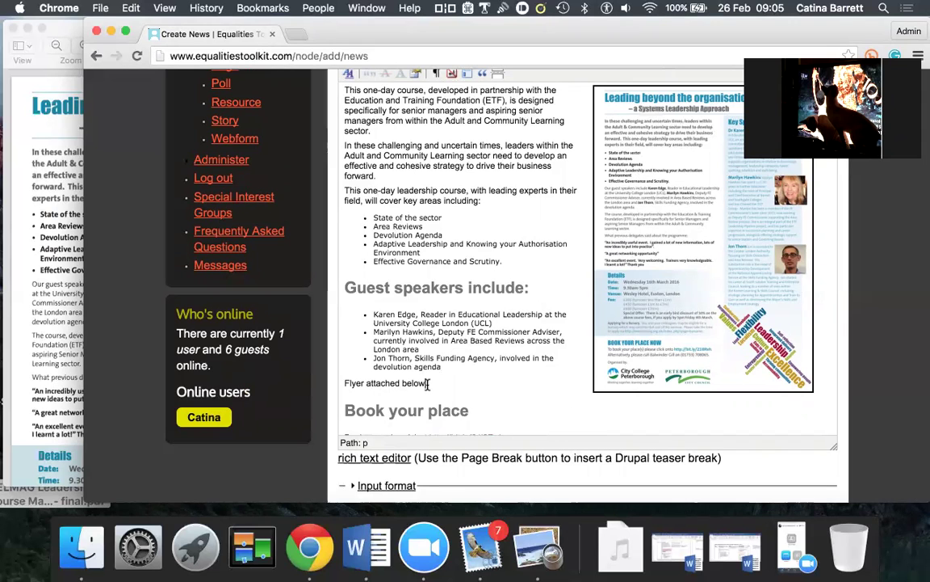
# Attach "ELMAG Leadership Course March 2016 - final.pdf" from the Desktop to the news item.
pyautogui.scroll(-10, 538, 392)
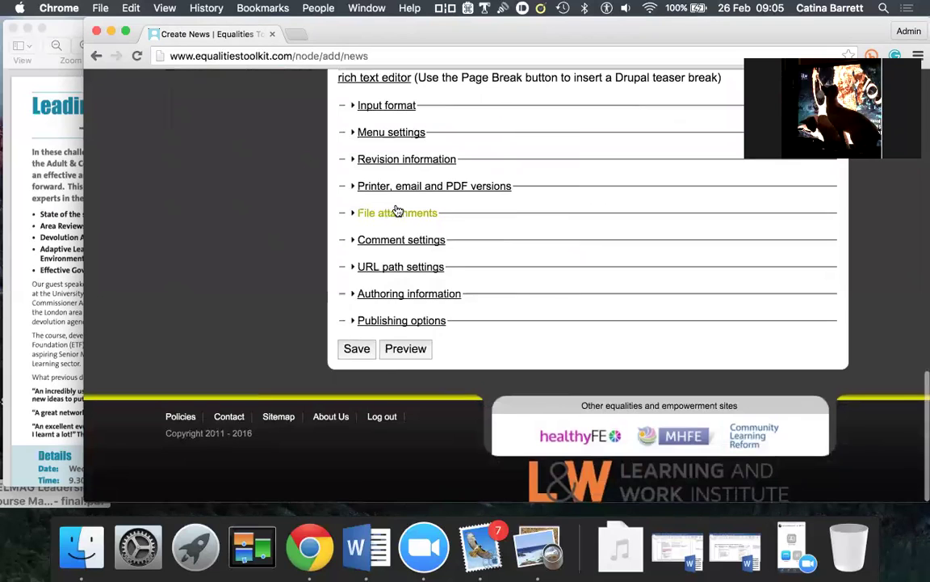
pyautogui.click(394, 212)
pyautogui.click(376, 297)
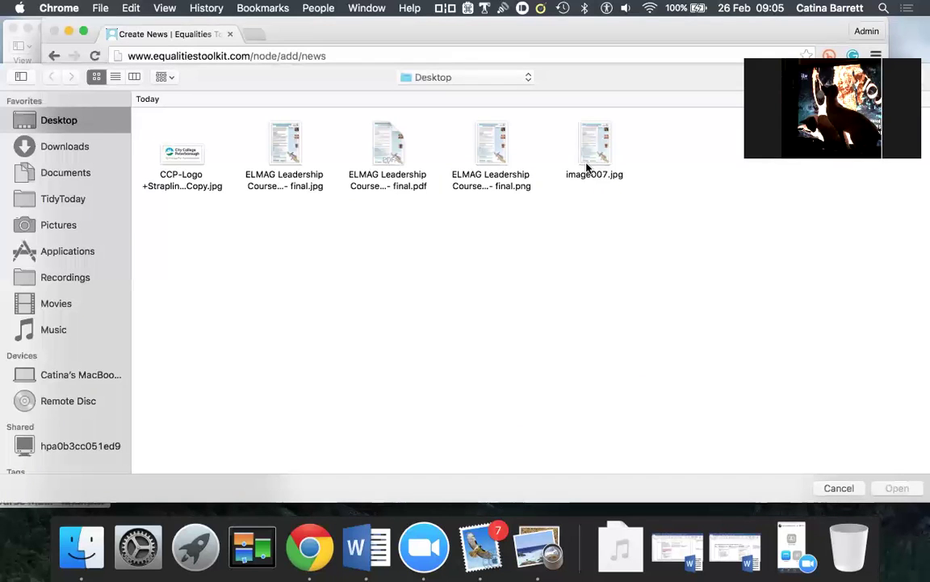
pyautogui.doubleClick(388, 143)
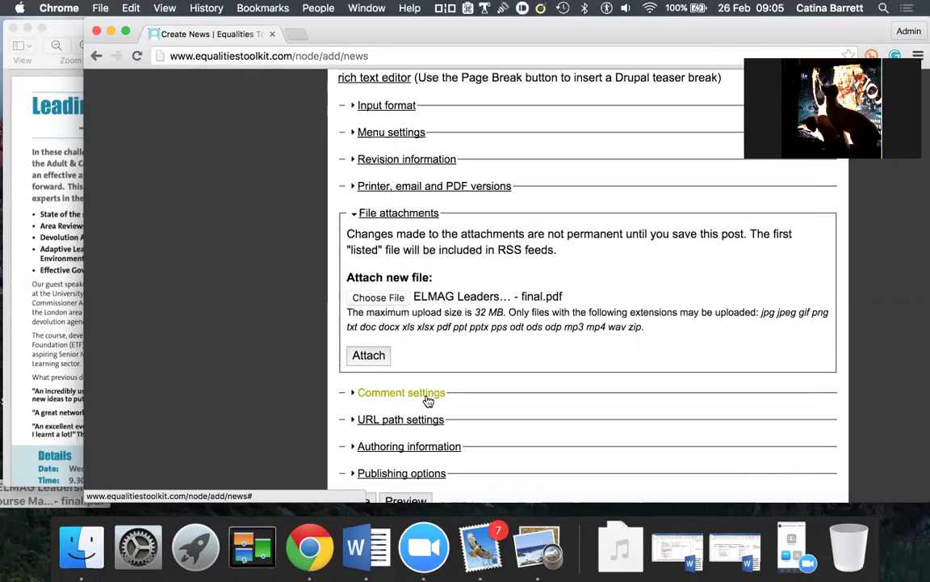
pyautogui.click(369, 356)
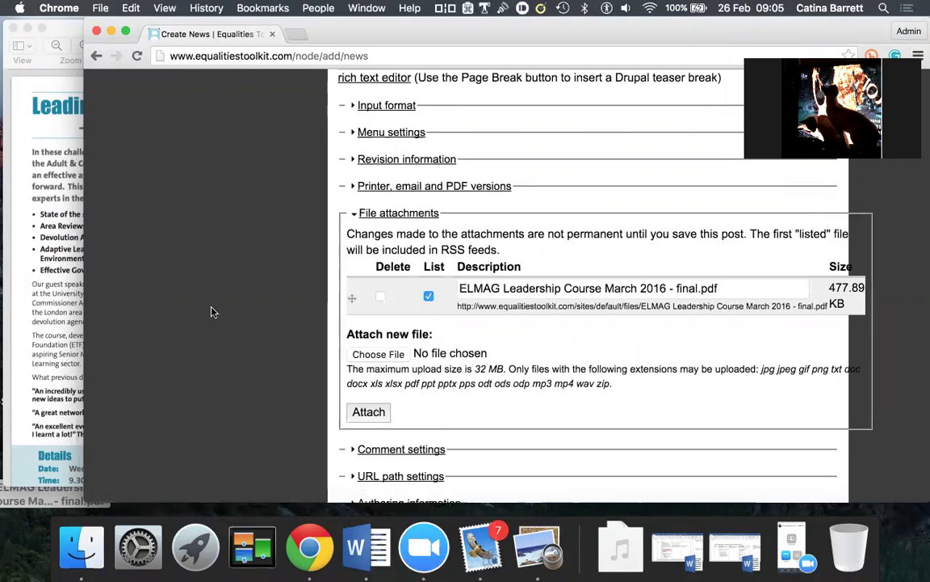
# Insert the course details with date, time, venue, fees and special offer from the clipboard history above the "Flyer attached below" line.
pyautogui.scroll(5, 212, 311)
pyautogui.scroll(4, 212, 312)
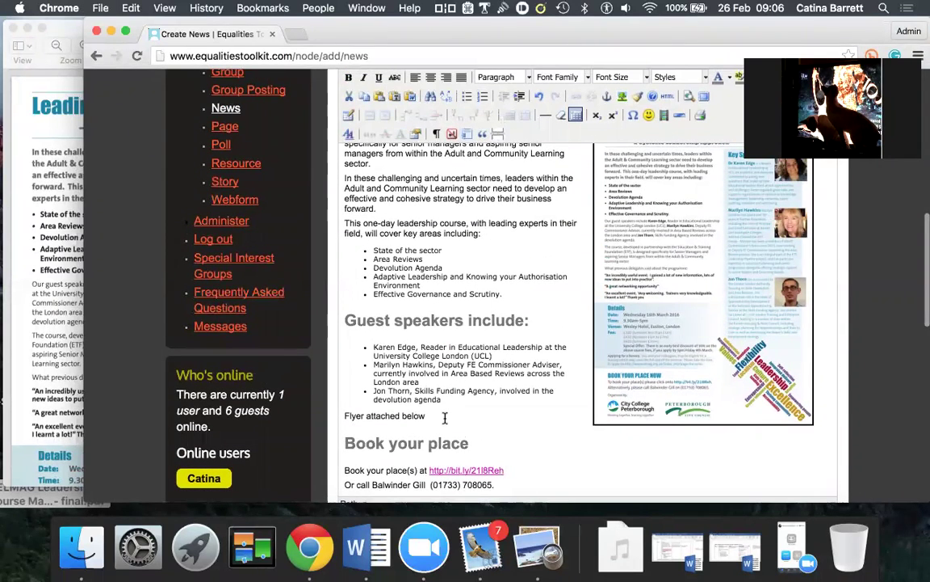
pyautogui.click(346, 415)
pyautogui.press('Return')
pyautogui.press('Return')
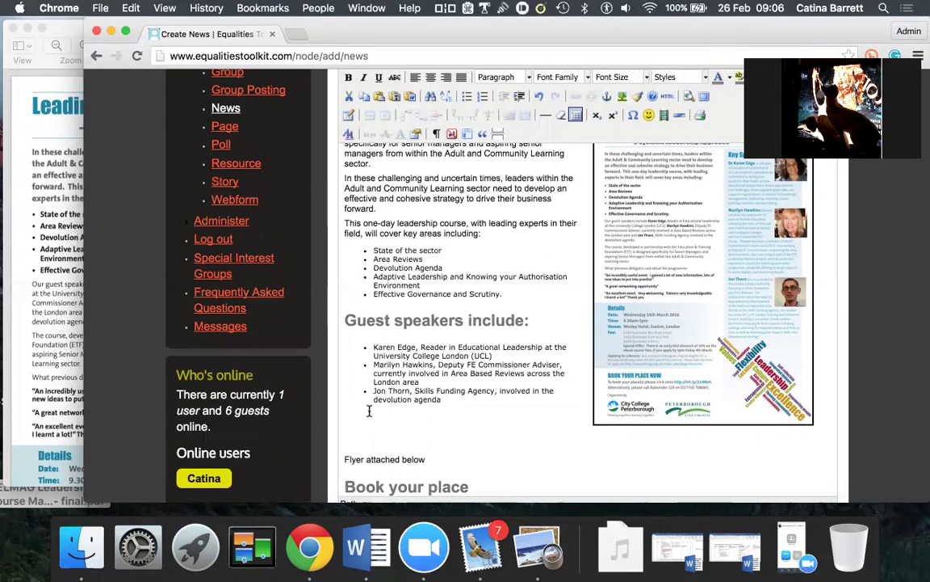
pyautogui.click(467, 9)
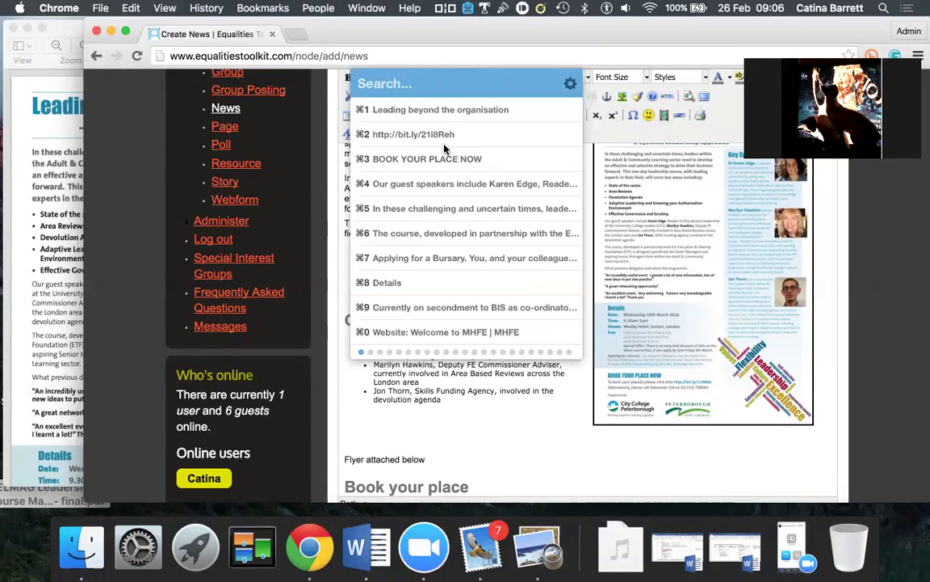
pyautogui.click(385, 284)
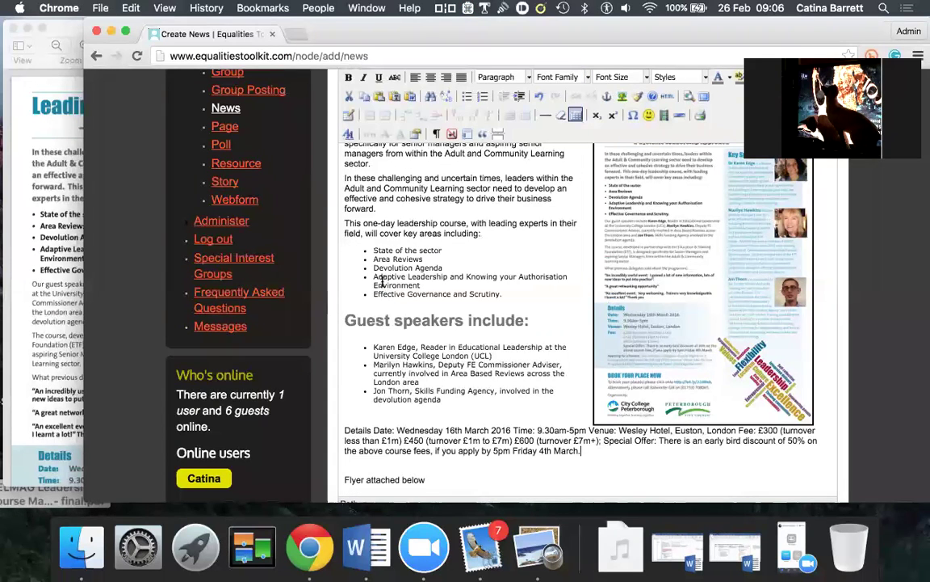
# Delete the word "Details" and the space after it from the start of the inserted course details paragraph.
pyautogui.click(372, 429)
pyautogui.press('BackSpace')
pyautogui.press('BackSpace')
pyautogui.press('BackSpace')
pyautogui.press('BackSpace')
pyautogui.press('BackSpace')
pyautogui.press('BackSpace')
pyautogui.press('BackSpace')
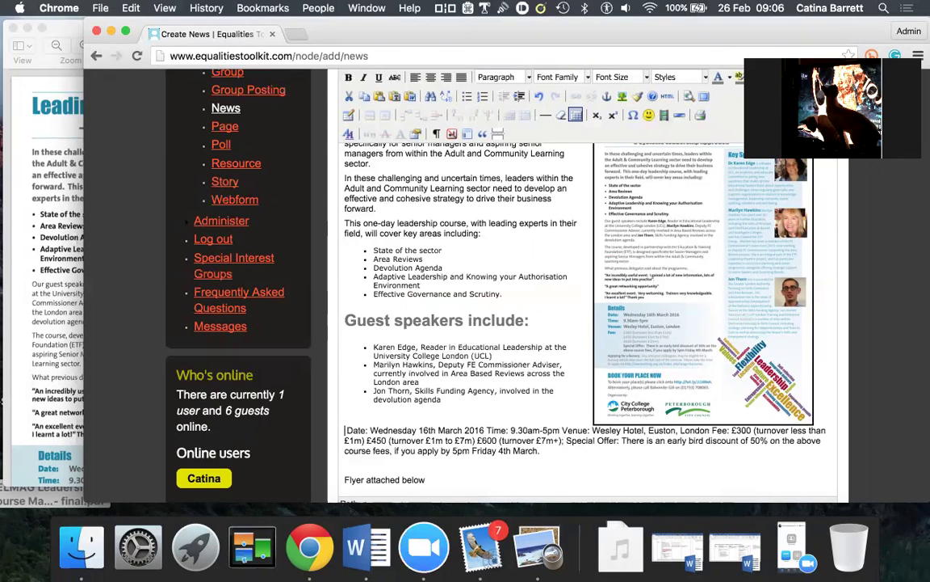
pyautogui.press('BackSpace')
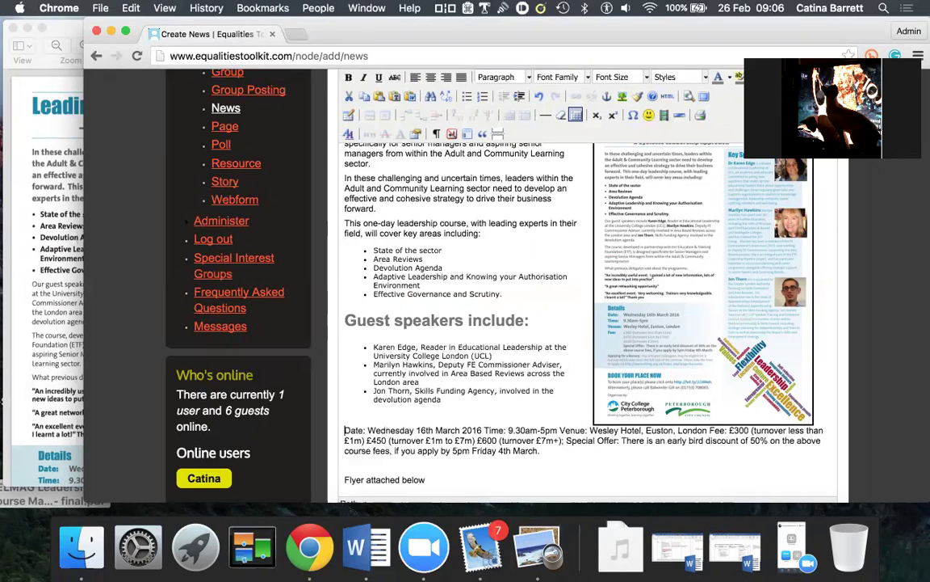
# Split the course details into separate paragraphs for the date, time, venue, fee with special offer label, and early bird discount sentence.
pyautogui.click(485, 429)
pyautogui.press('Return')
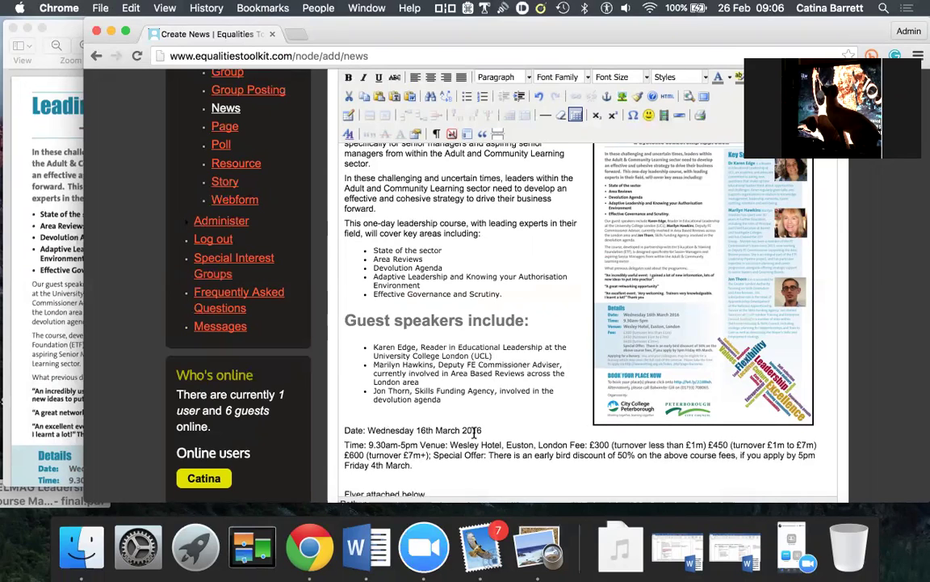
pyautogui.click(420, 444)
pyautogui.press('Return')
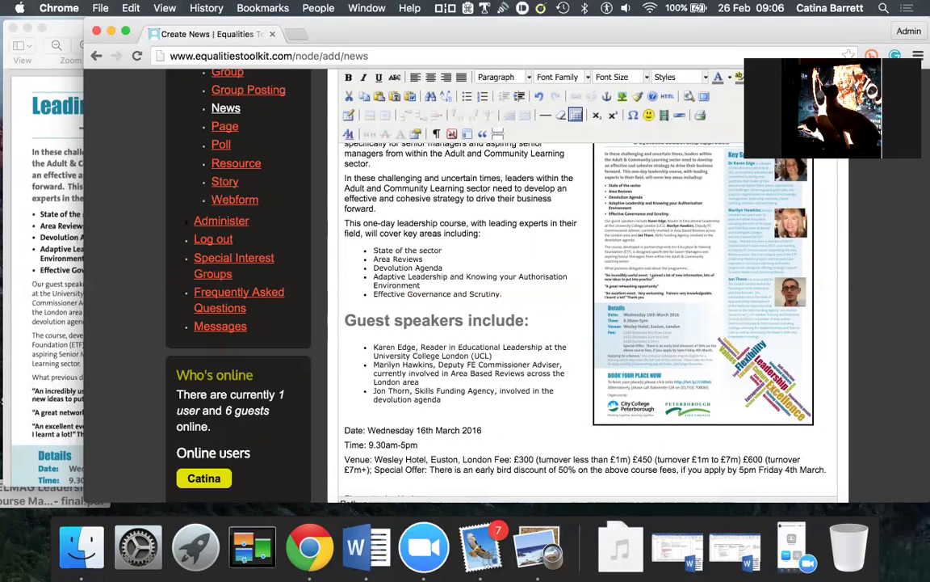
pyautogui.click(495, 460)
pyautogui.press('Return')
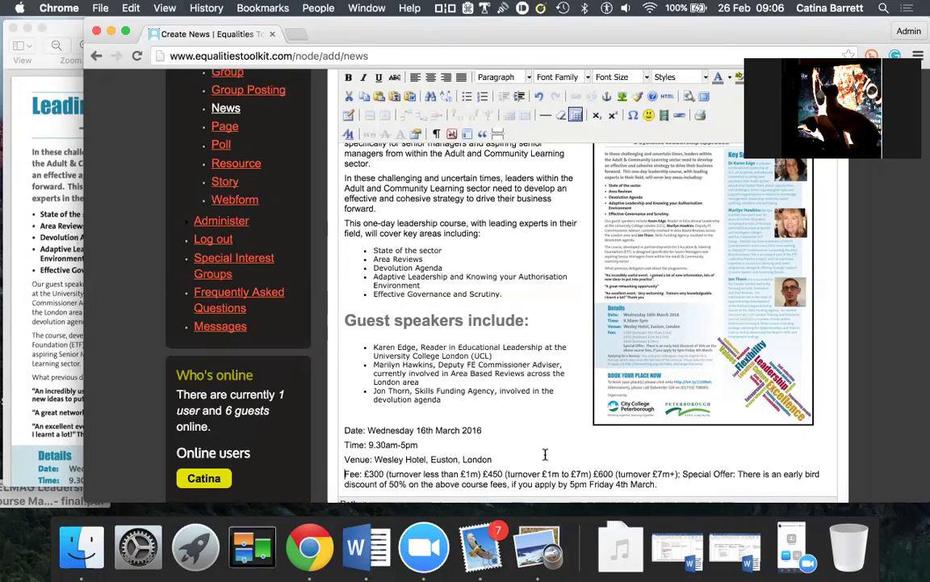
pyautogui.scroll(-2, 545, 451)
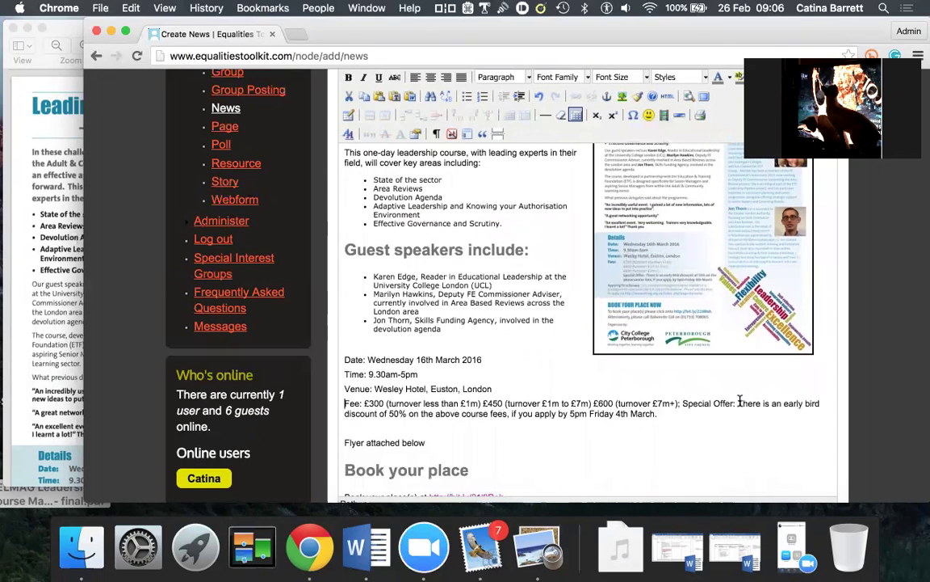
pyautogui.click(737, 403)
pyautogui.press('Return')
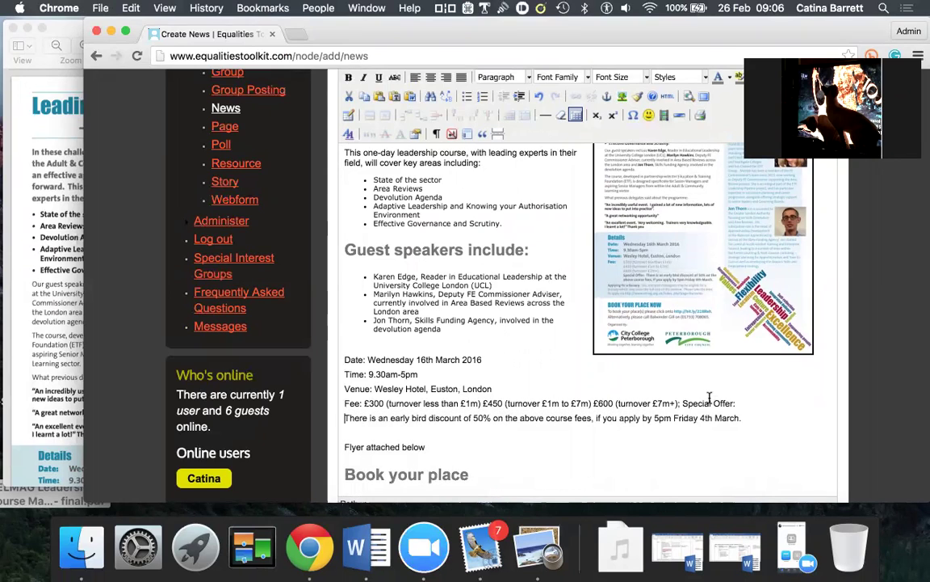
# Shorten the early bird sentence by deleting "on the above course fees," before "if you apply by 5pm Friday 4th March.".
pyautogui.click(592, 417)
pyautogui.press('BackSpace')
pyautogui.press('BackSpace')
pyautogui.press('BackSpace')
pyautogui.press('BackSpace')
pyautogui.press('BackSpace')
pyautogui.press('BackSpace')
pyautogui.press('BackSpace')
pyautogui.press('BackSpace')
pyautogui.press('BackSpace')
pyautogui.press('BackSpace')
pyautogui.press('BackSpace')
pyautogui.press('BackSpace')
pyautogui.press('BackSpace')
pyautogui.press('BackSpace')
pyautogui.press('BackSpace')
pyautogui.press('BackSpace')
pyautogui.press('BackSpace')
pyautogui.press('BackSpace')
pyautogui.press('BackSpace')
pyautogui.press('BackSpace')
pyautogui.press('BackSpace')
pyautogui.press('BackSpace')
pyautogui.press('BackSpace')
pyautogui.press('BackSpace')
pyautogui.press('Delete')
pyautogui.press('BackSpace')
pyautogui.press('super+Left')
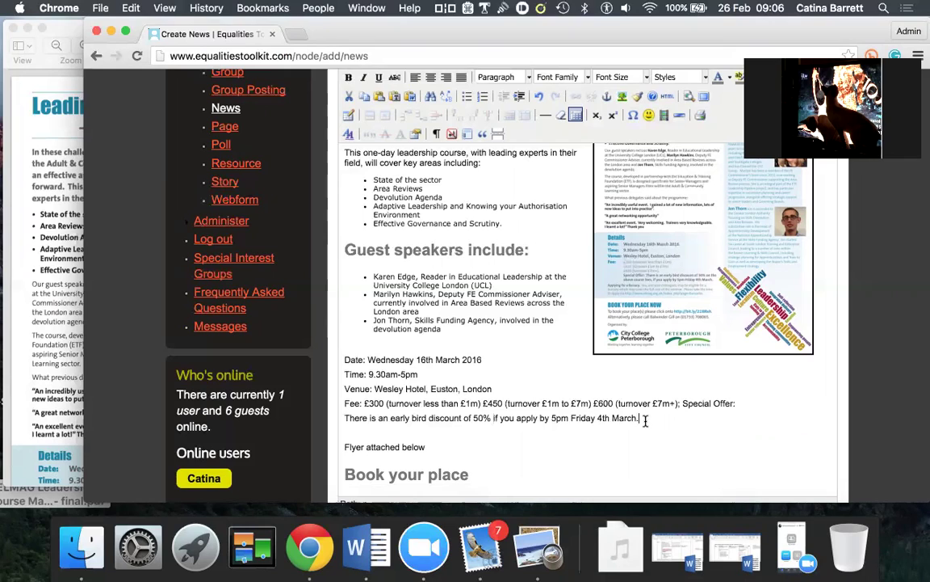
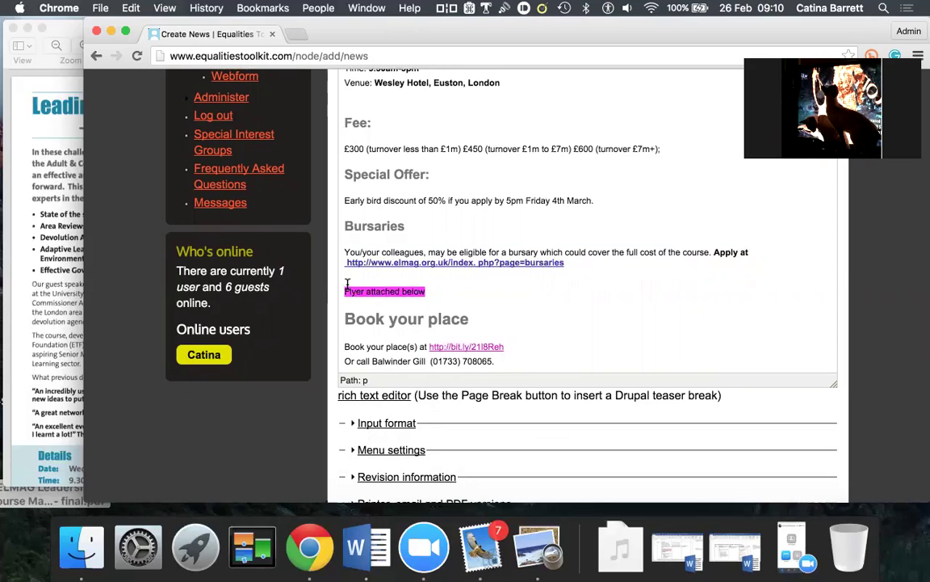
# Move the "Flyer attached below" line from above "Book your place" to directly under the "Details" heading.
pyautogui.press('BackSpace')
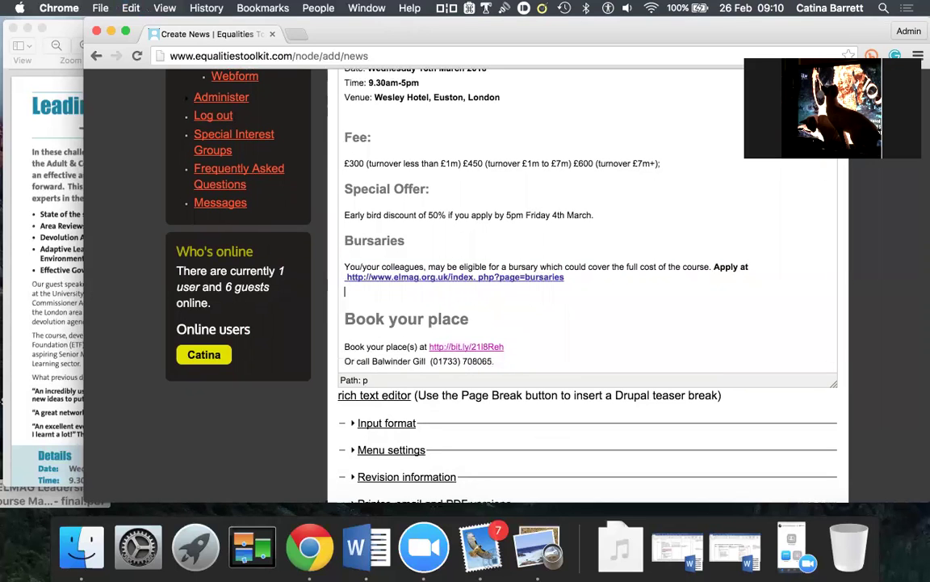
pyautogui.scroll(5, 452, 258)
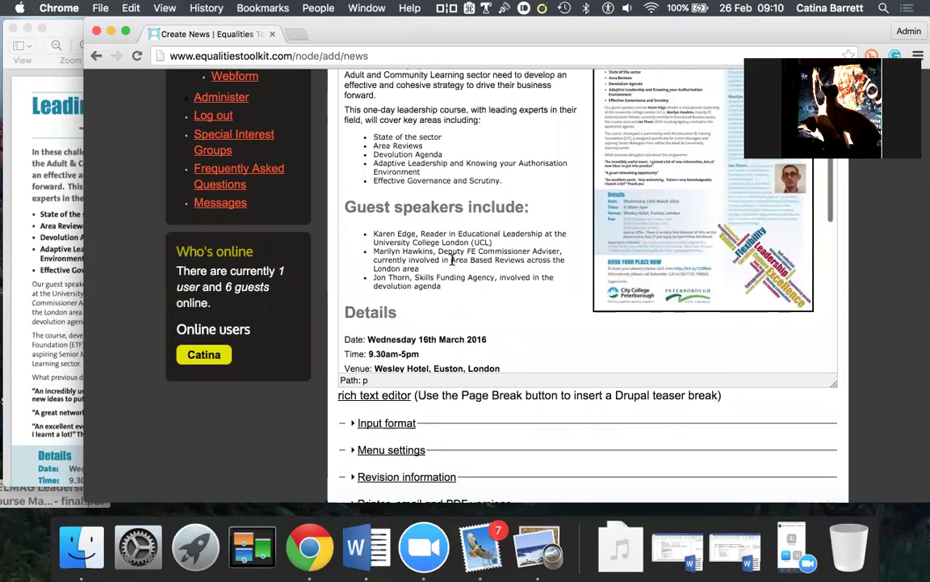
pyautogui.click(407, 317)
pyautogui.press('Return')
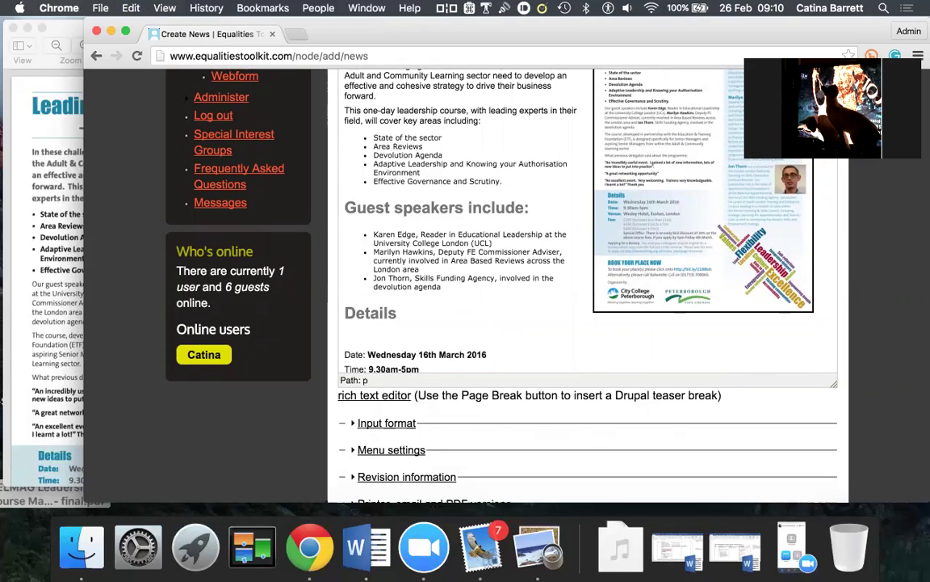
pyautogui.scroll(4, 588, 282)
pyautogui.scroll(-8, 427, 317)
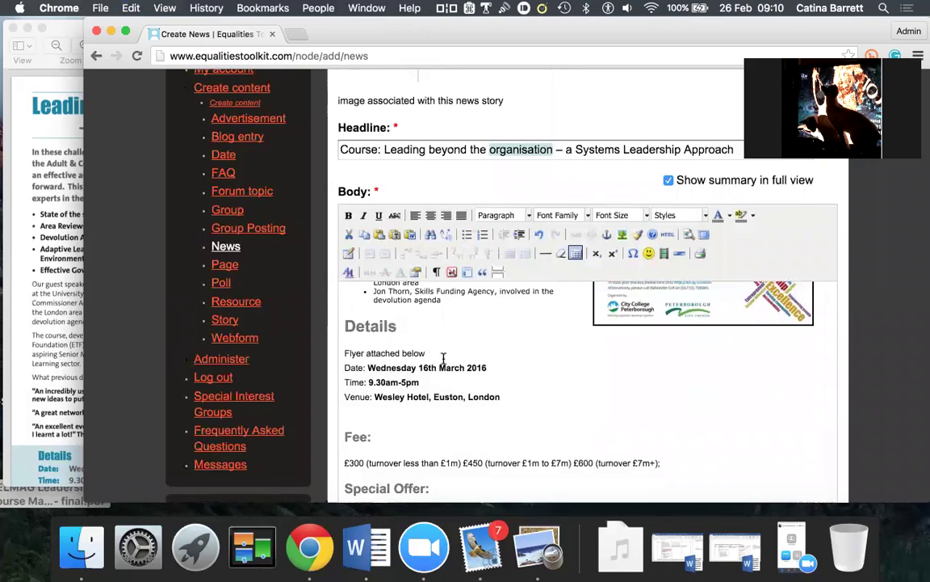
# Copy the web address of the attached file "ELMAG Leadership Course March 2016 - final.pdf".
pyautogui.scroll(-3, 558, 415)
pyautogui.scroll(-5, 559, 416)
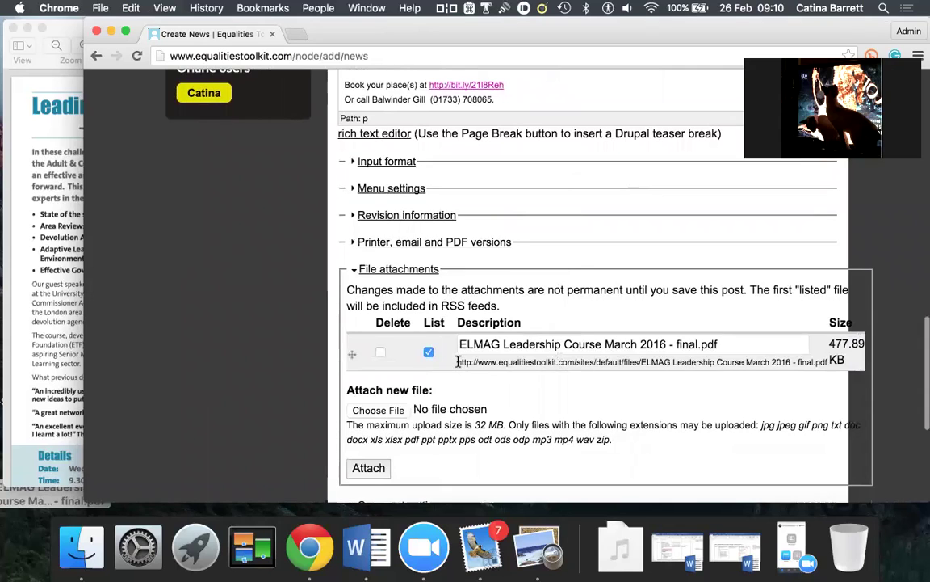
pyautogui.moveTo(457, 362); pyautogui.dragTo(823, 363)
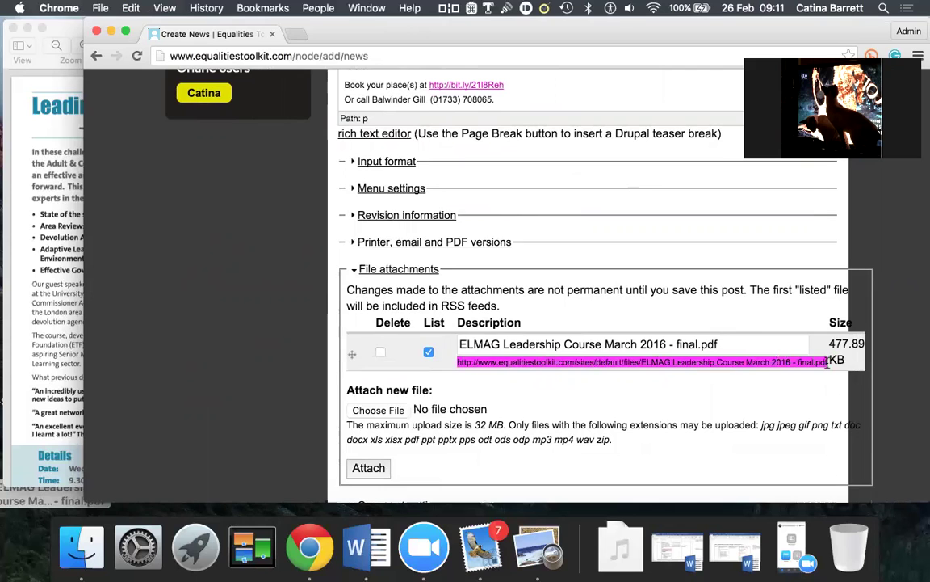
pyautogui.press('super+c')
# Start a link on the "Flyer attached below" text with the copied PDF address as its URL, opening in this window/frame.
pyautogui.scroll(4, 785, 348)
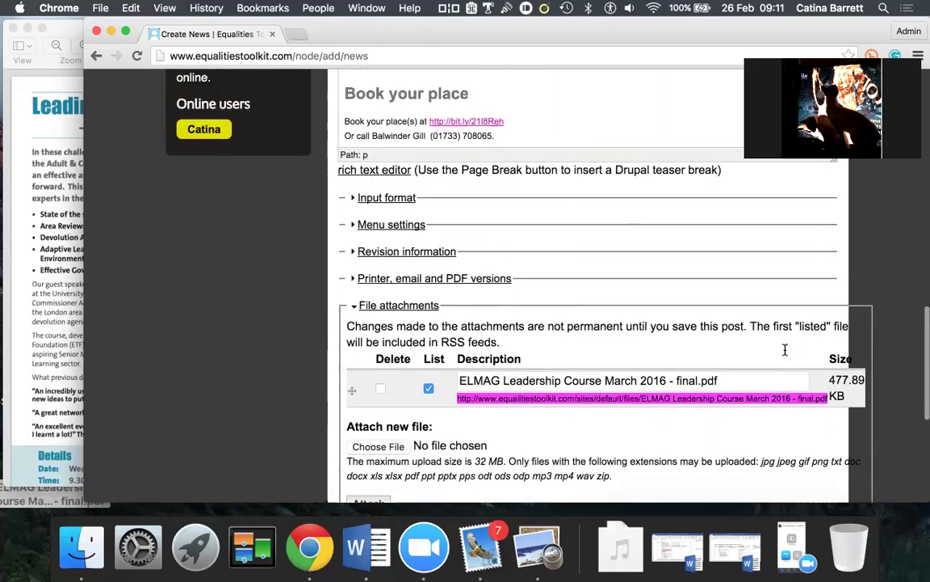
pyautogui.scroll(5, 784, 349)
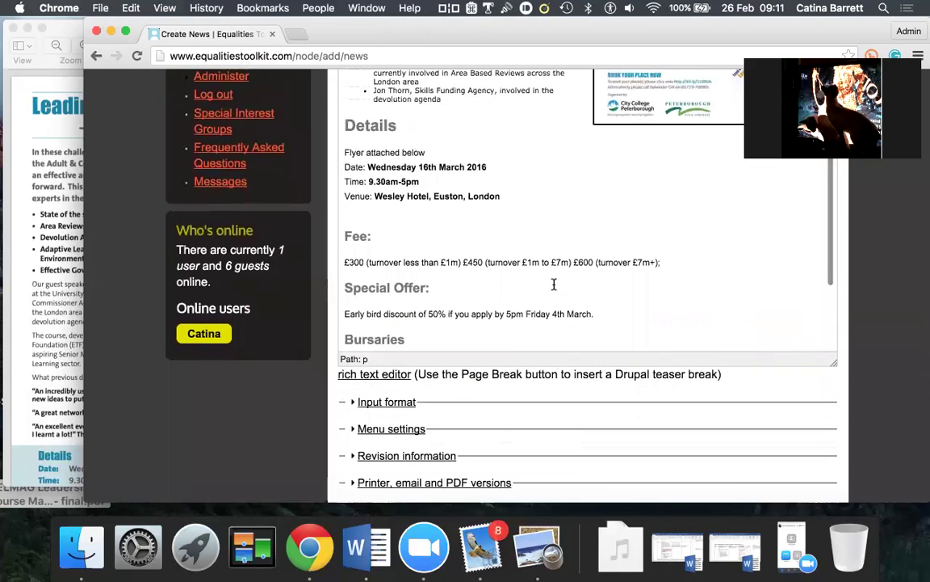
pyautogui.scroll(3, 554, 284)
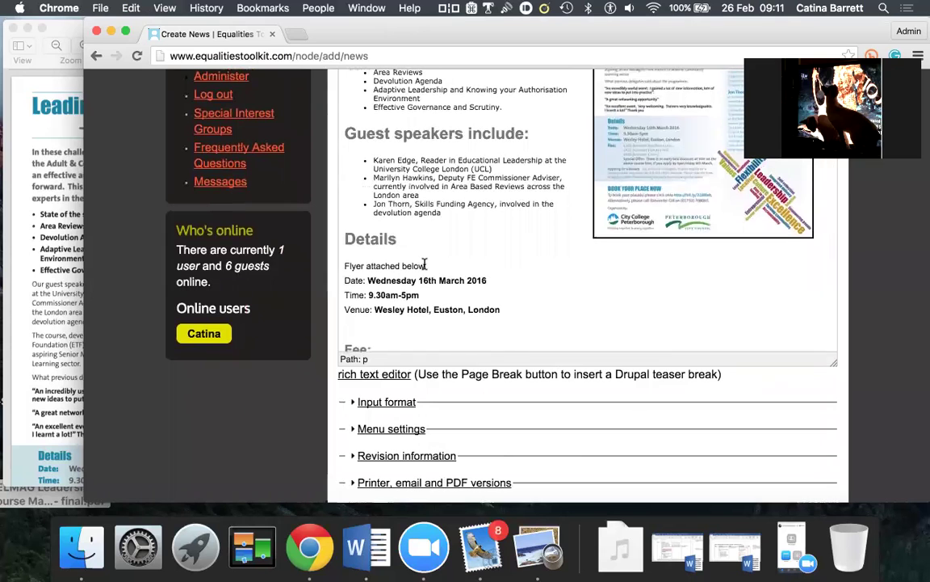
pyautogui.moveTo(426, 265); pyautogui.dragTo(343, 269)
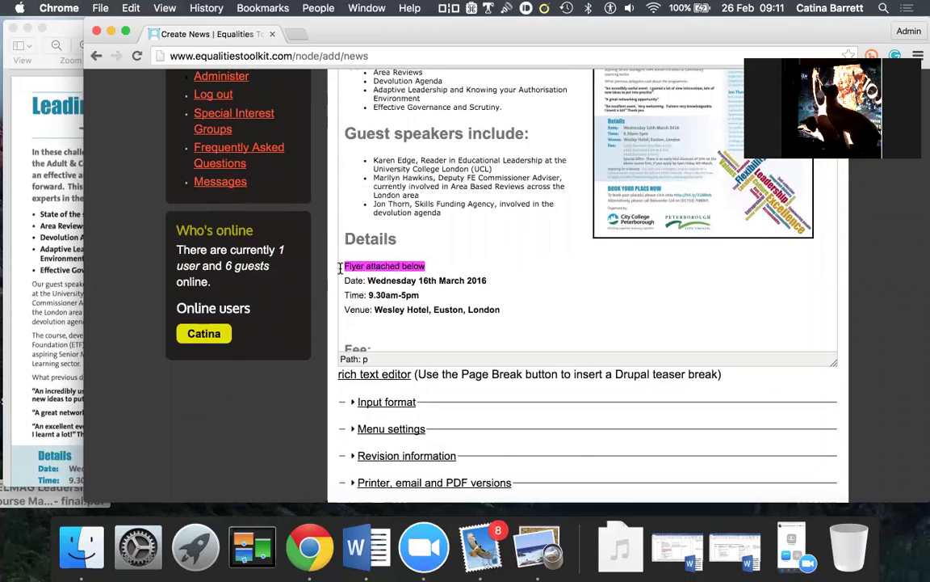
pyautogui.scroll(5, 803, 265)
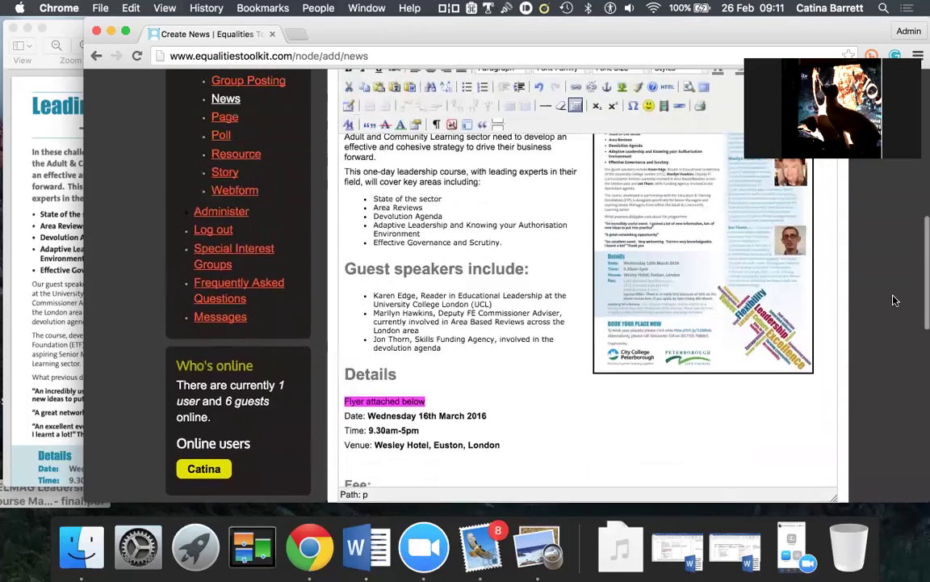
pyautogui.click(576, 142)
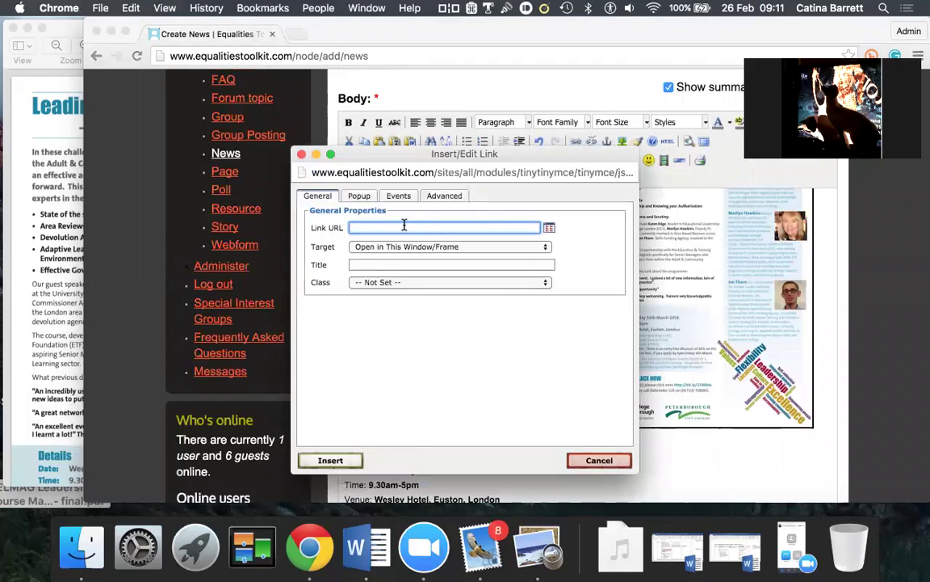
pyautogui.press('super+v')
pyautogui.click(546, 247)
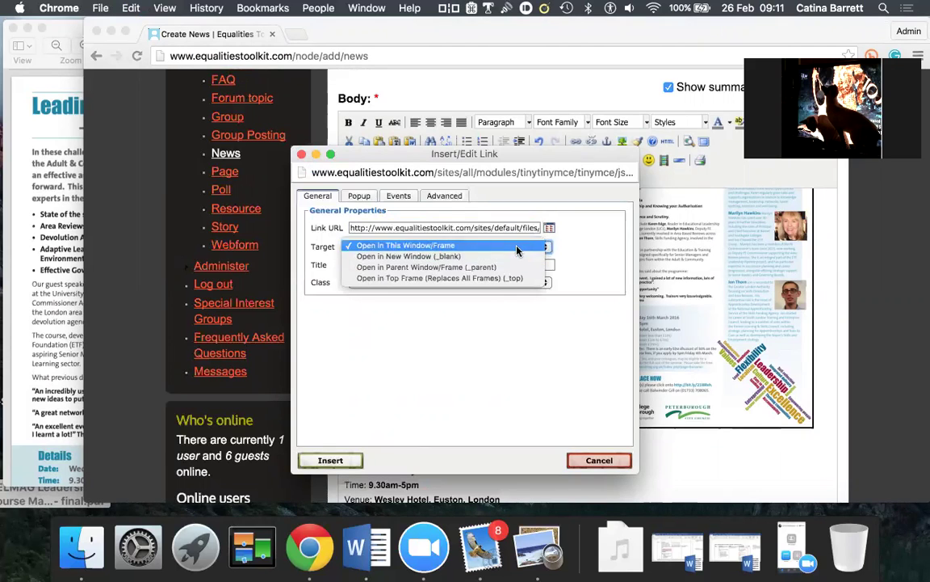
pyautogui.click(517, 246)
# Title the link "Link to download a PDF version of the flyer for this Leading beyond the organisation – a Systems Leadership Approach course".
pyautogui.click(360, 265)
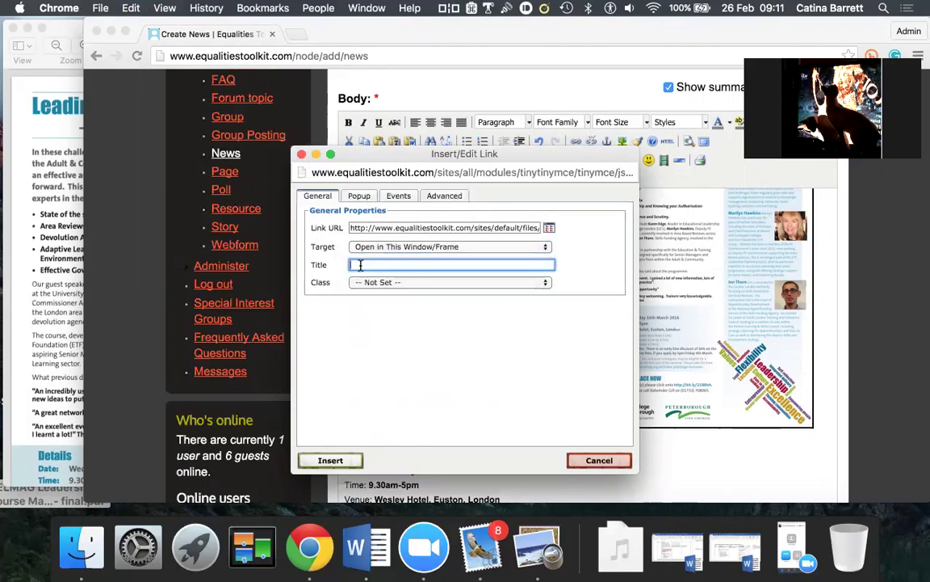
pyautogui.write('Lin')
pyautogui.write('k to do')
pyautogui.write('wnload a cop')
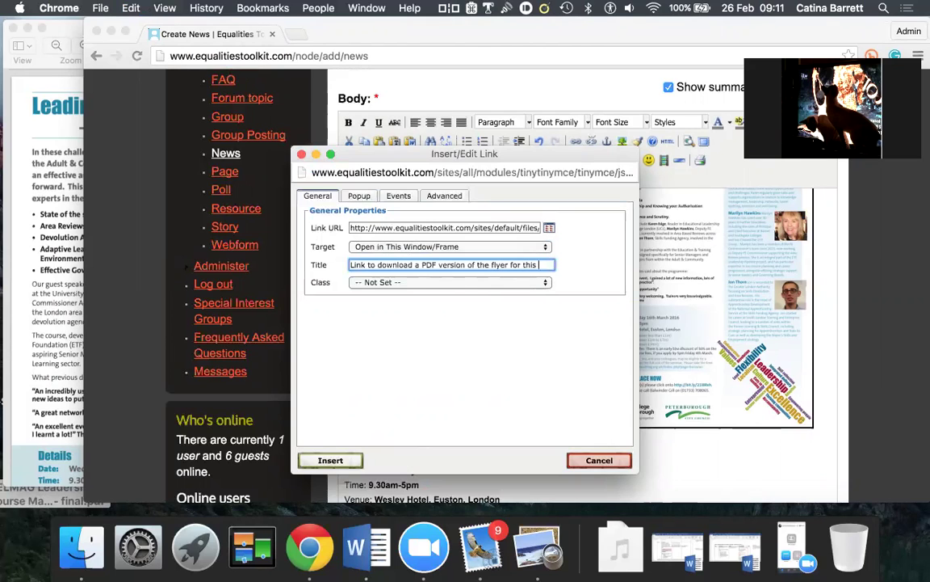
pyautogui.click(471, 9)
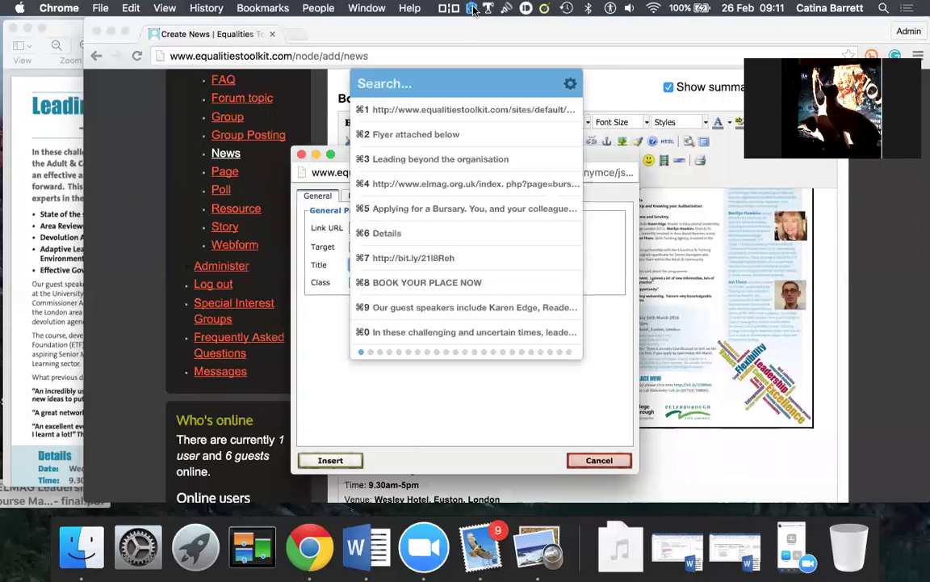
pyautogui.click(413, 159)
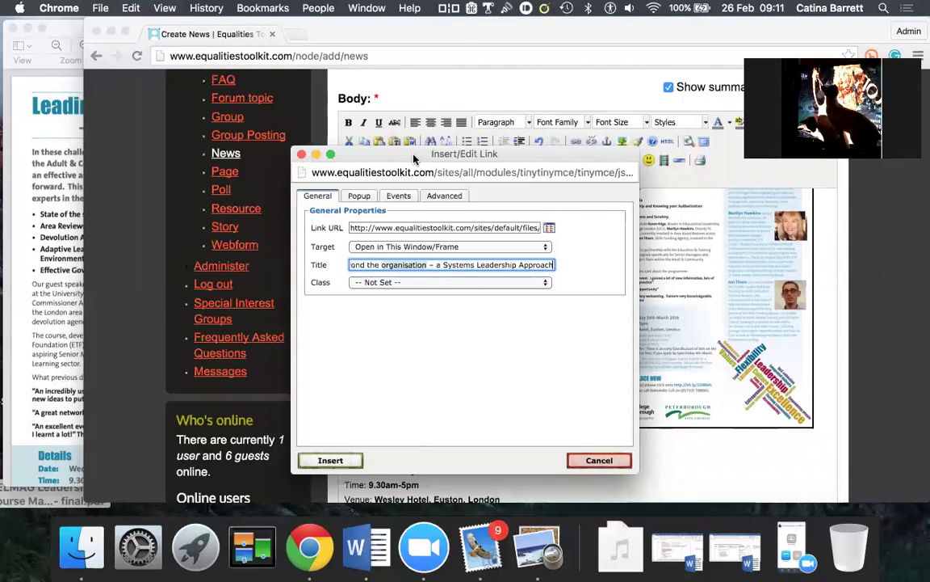
pyautogui.write('course')
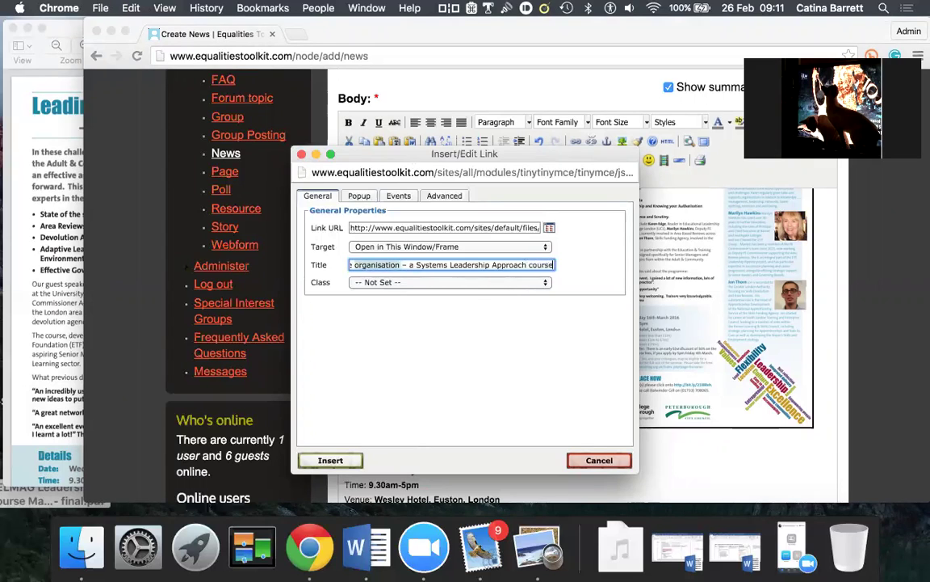
# Delete "– a Systems Leadership Approach" from the link title and insert the link.
pyautogui.click(527, 264)
pyautogui.press('BackSpace')
pyautogui.press('BackSpace')
pyautogui.press('BackSpace')
pyautogui.press('BackSpace')
pyautogui.press('BackSpace')
pyautogui.press('BackSpace')
pyautogui.press('BackSpace')
pyautogui.press('BackSpace')
pyautogui.press('BackSpace')
pyautogui.press('BackSpace')
pyautogui.press('BackSpace')
pyautogui.press('BackSpace')
pyautogui.press('BackSpace')
pyautogui.press('BackSpace')
pyautogui.press('BackSpace')
pyautogui.press('BackSpace')
pyautogui.press('BackSpace')
pyautogui.press('BackSpace')
pyautogui.press('BackSpace')
pyautogui.press('BackSpace')
pyautogui.press('BackSpace')
pyautogui.press('BackSpace')
pyautogui.press('BackSpace')
pyautogui.press('BackSpace')
pyautogui.press('BackSpace')
pyautogui.press('BackSpace')
pyautogui.press('BackSpace')
pyautogui.press('BackSpace')
pyautogui.press('BackSpace')
pyautogui.press('BackSpace')
pyautogui.press('BackSpace')
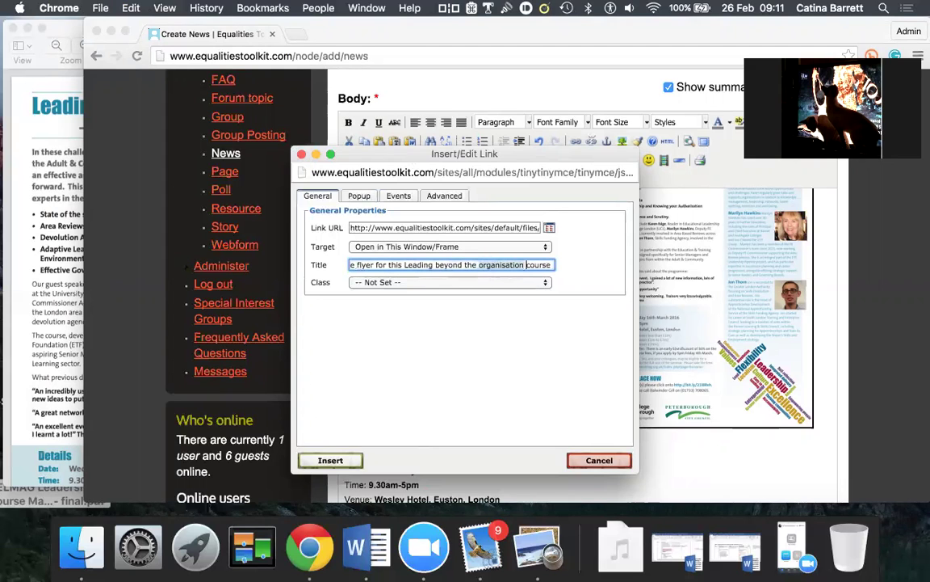
pyautogui.click(329, 459)
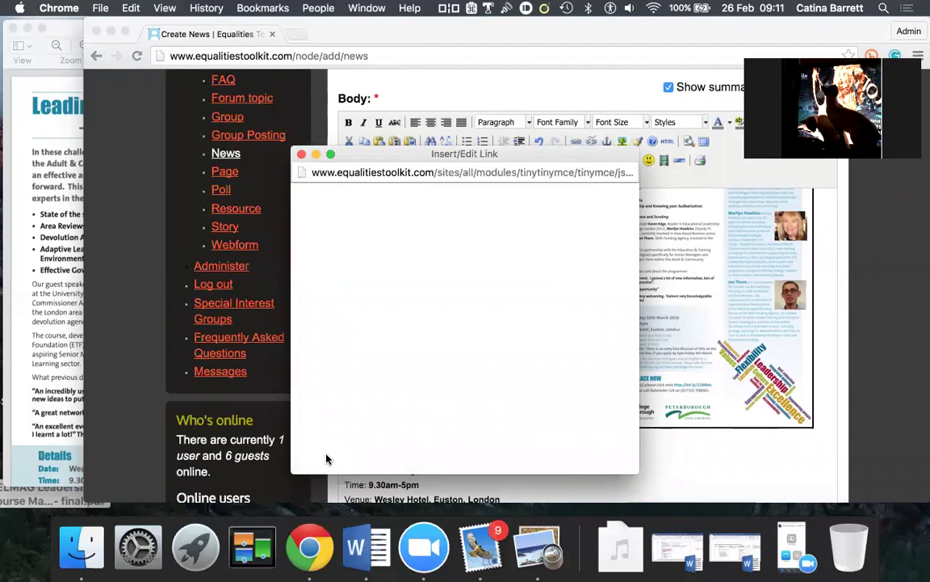
# Remove the blank lines above the "Fee:" and "Book your place" headings.
pyautogui.scroll(2, 505, 400)
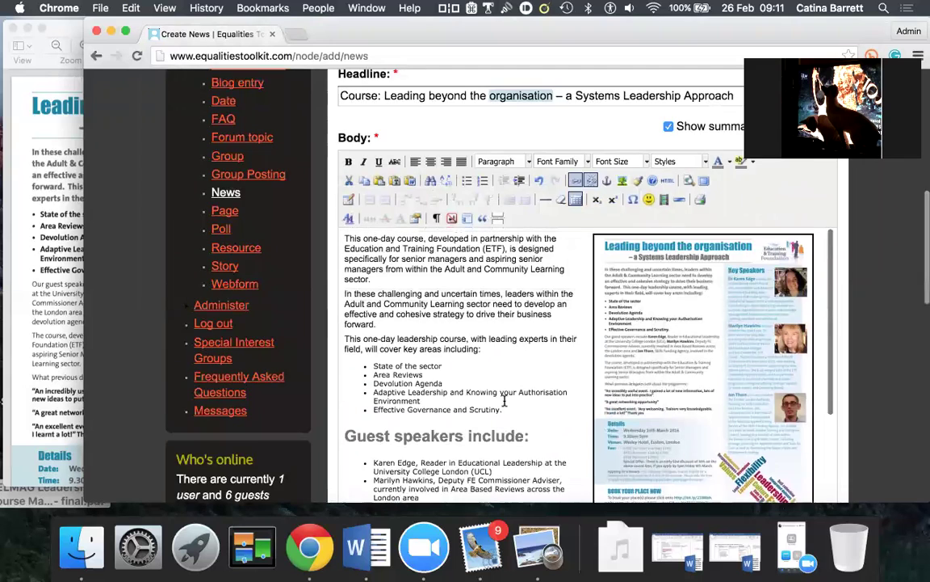
pyautogui.scroll(-10, 505, 397)
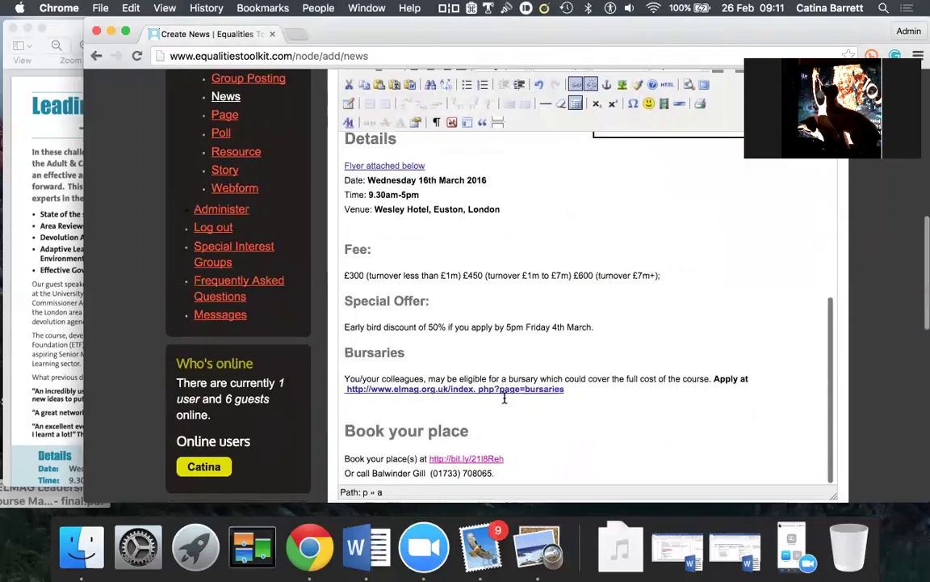
pyautogui.click(349, 207)
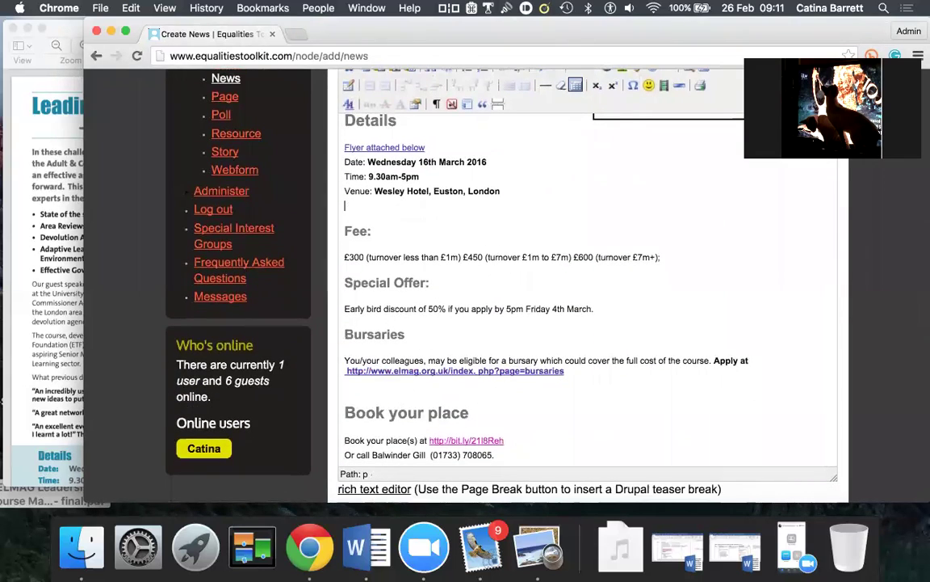
pyautogui.press('BackSpace')
pyautogui.scroll(-5, 509, 241)
pyautogui.click(357, 252)
pyautogui.press('BackSpace')
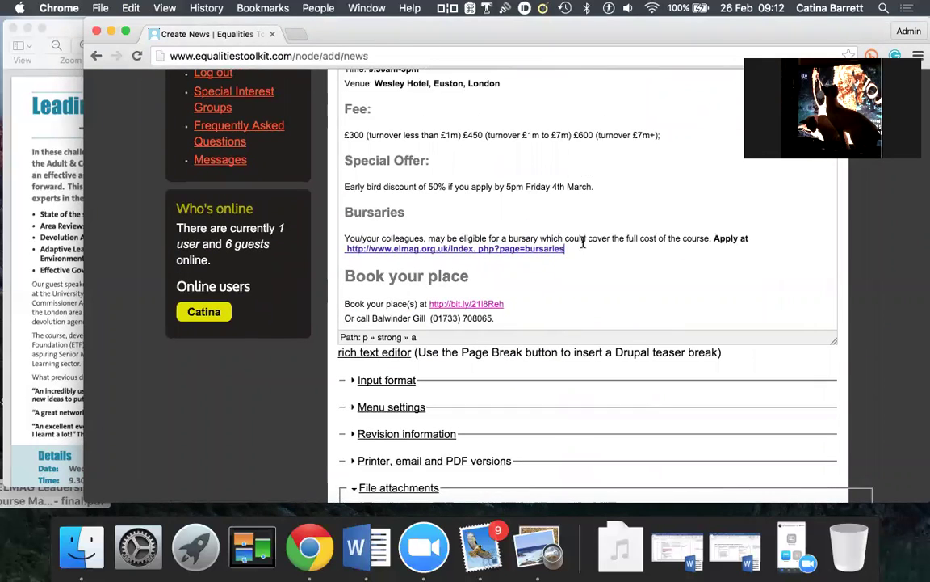
pyautogui.scroll(-1, 589, 293)
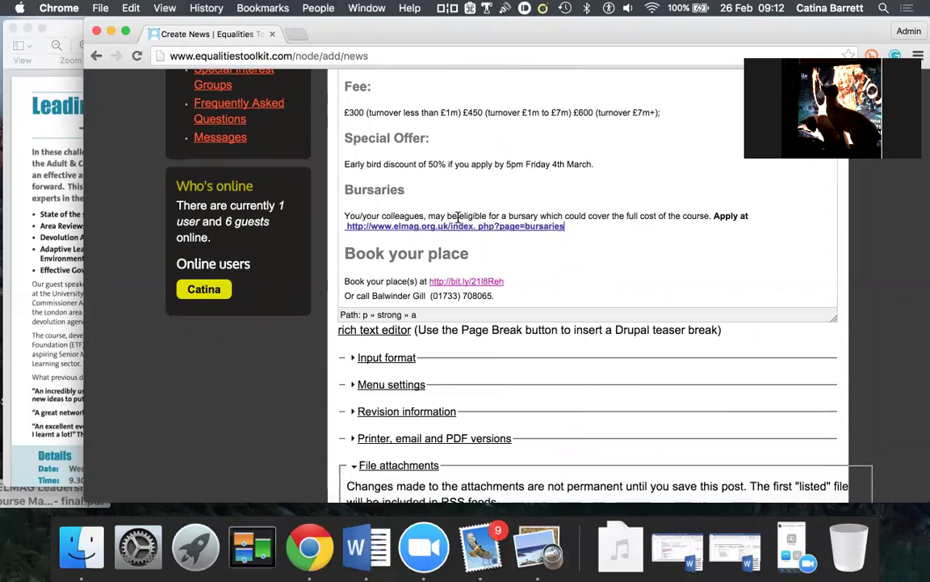
pyautogui.click(536, 214)
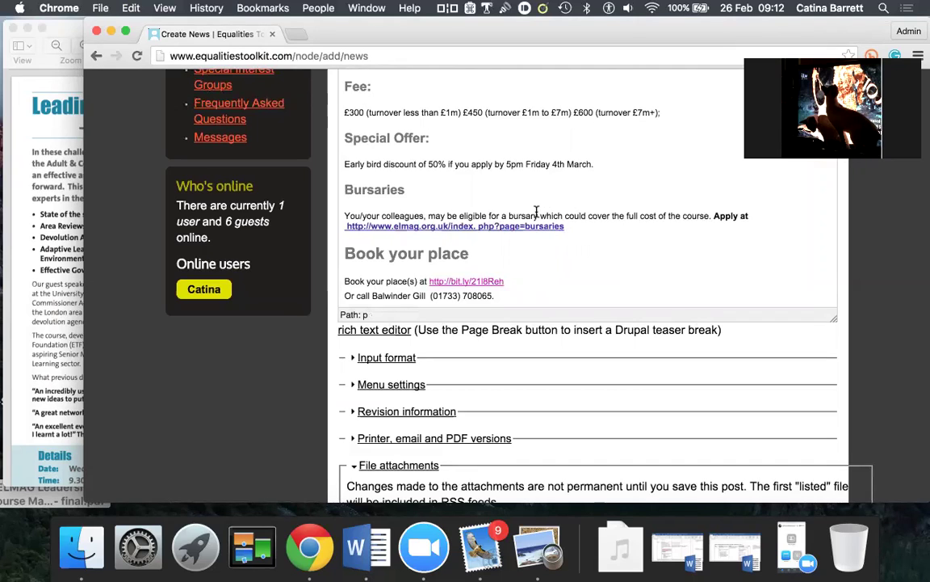
# Add a comma after "bursary" and move the bursary link text starting "Apply at" onto its own line.
pyautogui.write(',')
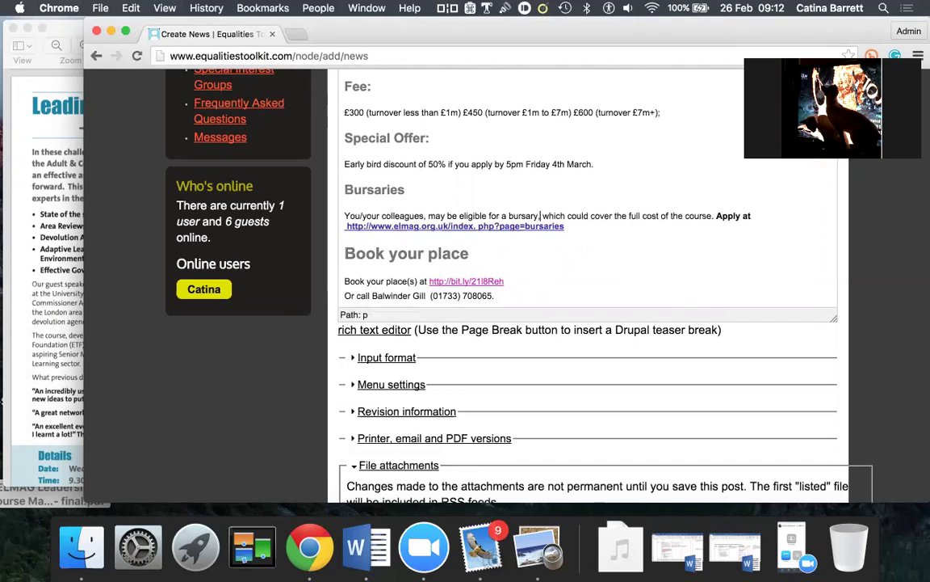
pyautogui.click(716, 216)
pyautogui.hotkey('shift', 'Return')
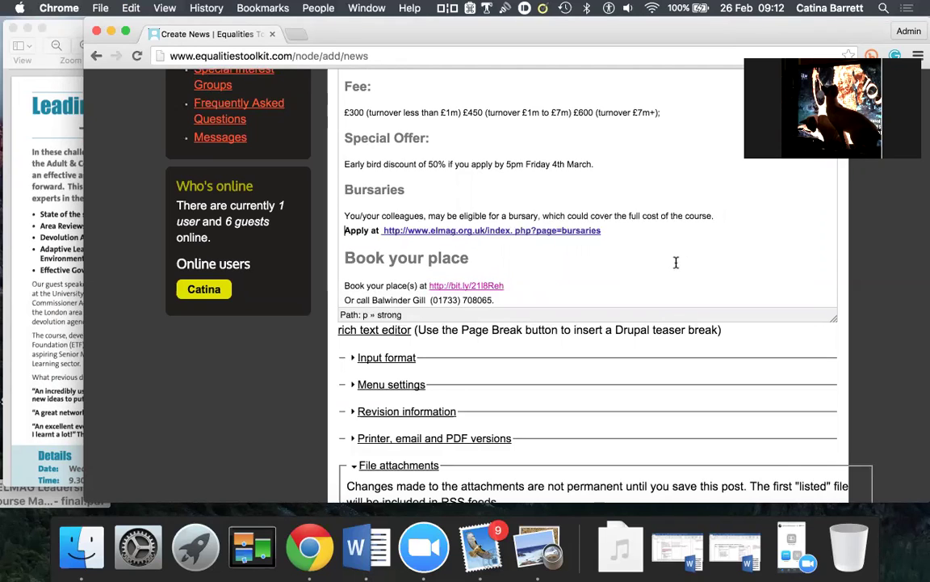
# Make the booking link line and the phone contact line under "Book your place" bold.
pyautogui.scroll(-3, 676, 262)
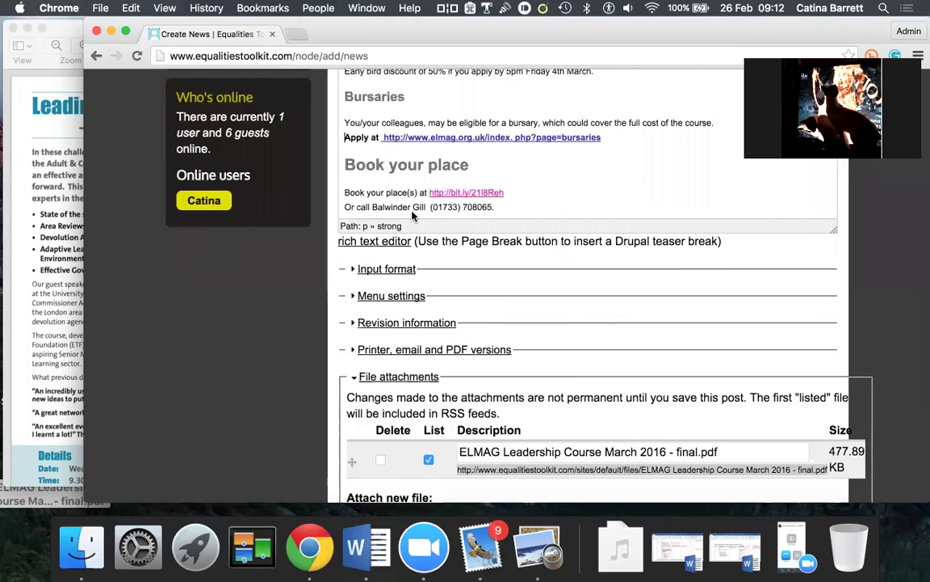
pyautogui.moveTo(347, 193); pyautogui.dragTo(492, 200)
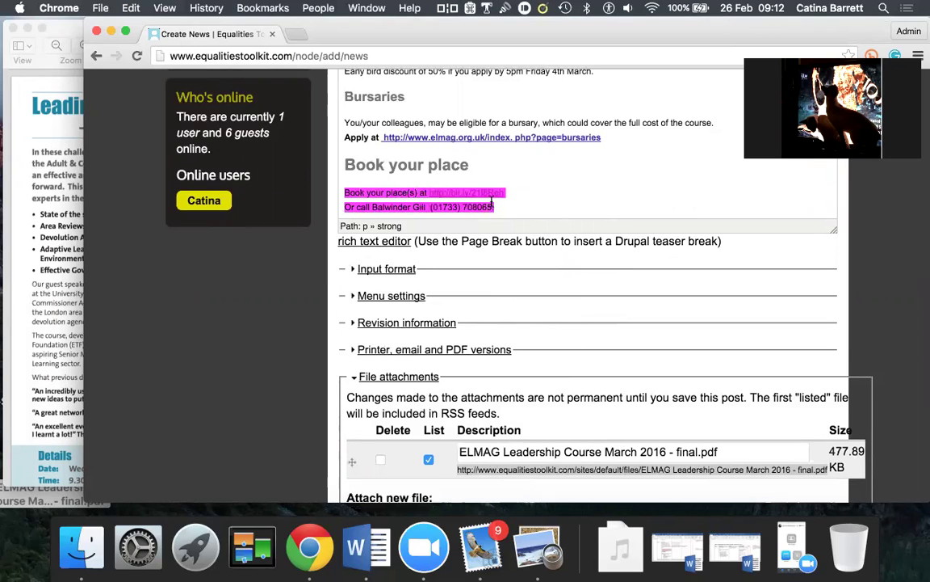
pyautogui.press('super+b')
pyautogui.click(586, 205)
pyautogui.scroll(-3, 586, 206)
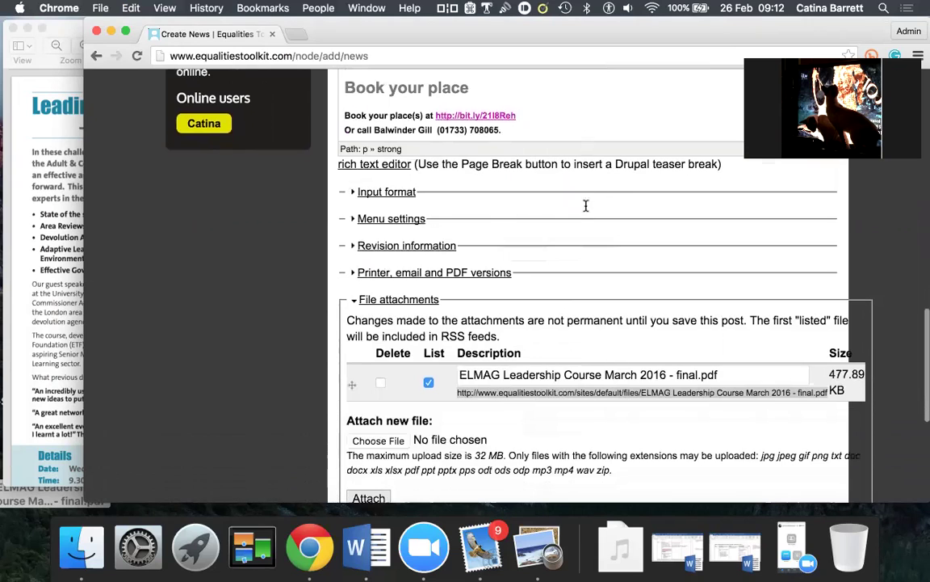
# Set the item as published, promoted to front page and sticky at top of lists, and clear "Do not send notifications for this update".
pyautogui.scroll(-5, 586, 205)
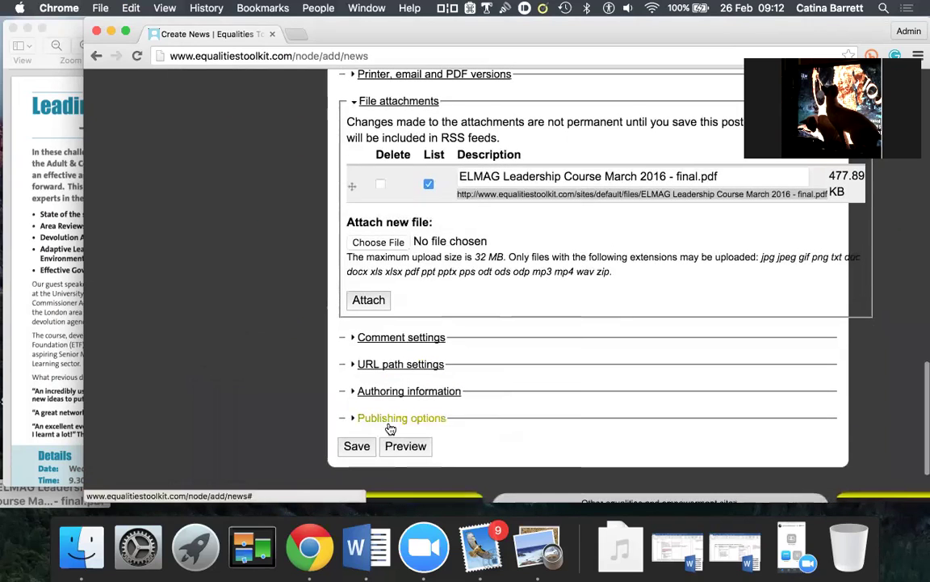
pyautogui.click(390, 420)
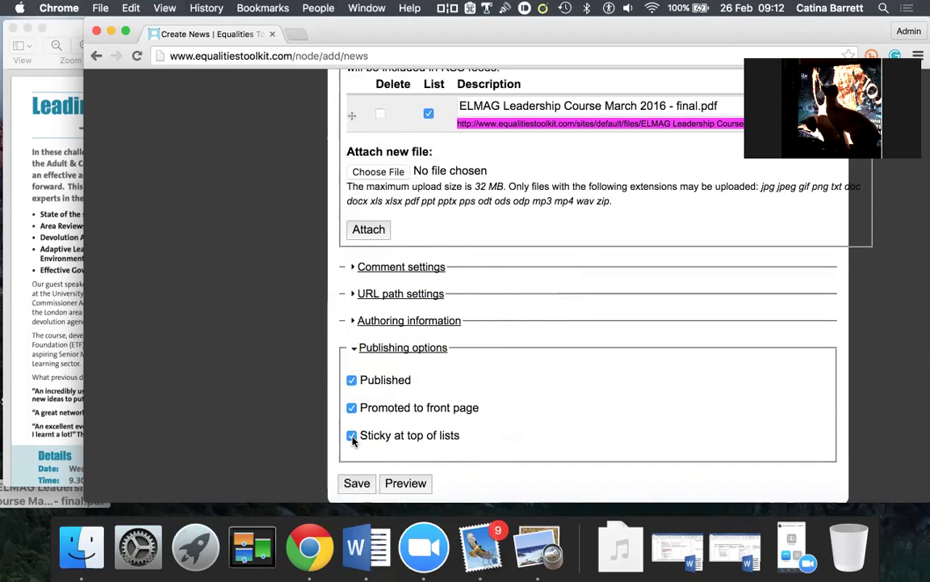
pyautogui.scroll(10, 509, 393)
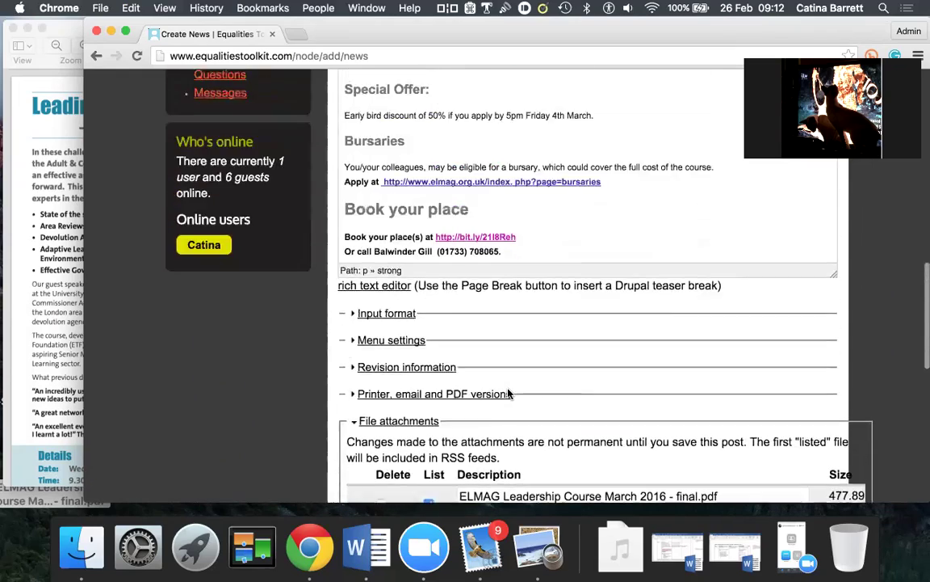
pyautogui.scroll(15, 509, 394)
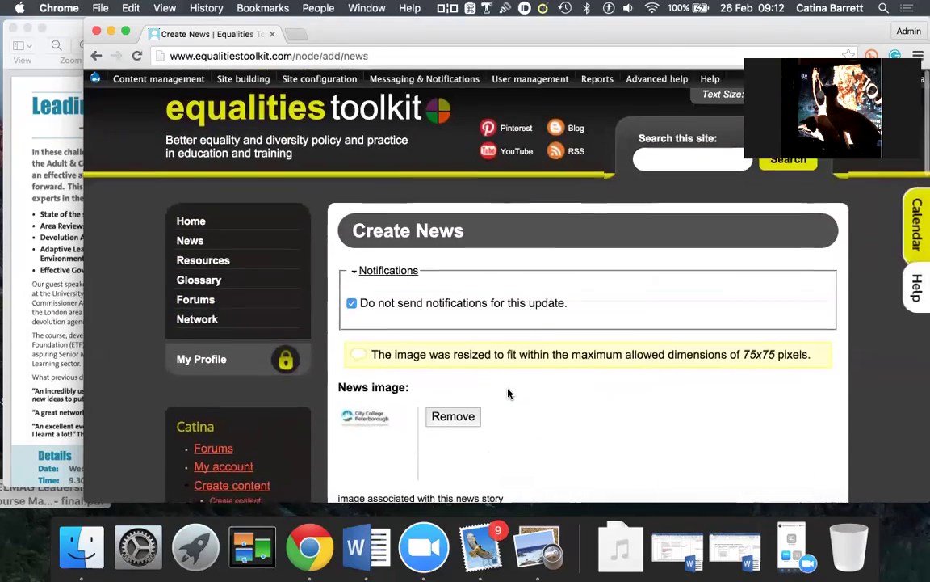
pyautogui.click(353, 302)
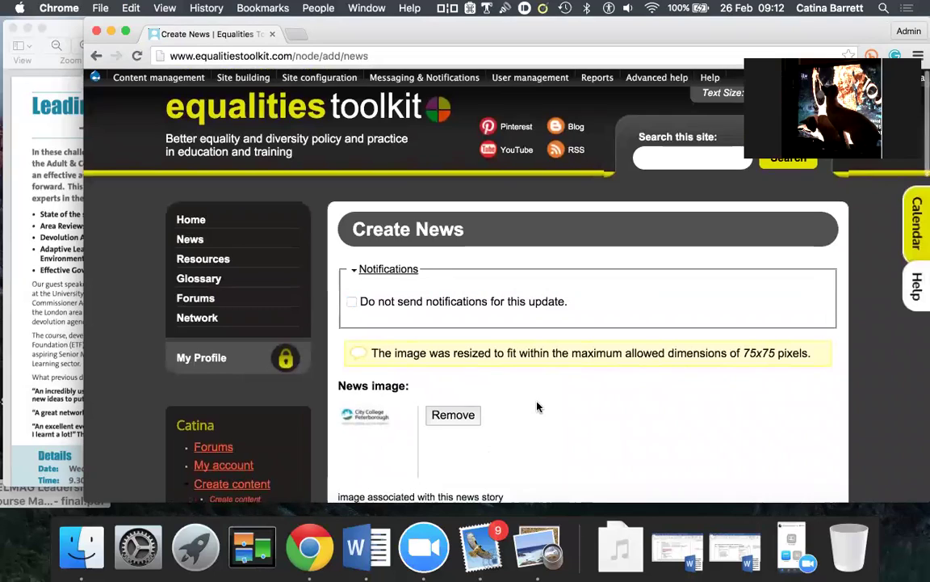
# Save the completed course news item.
pyautogui.scroll(-20, 538, 407)
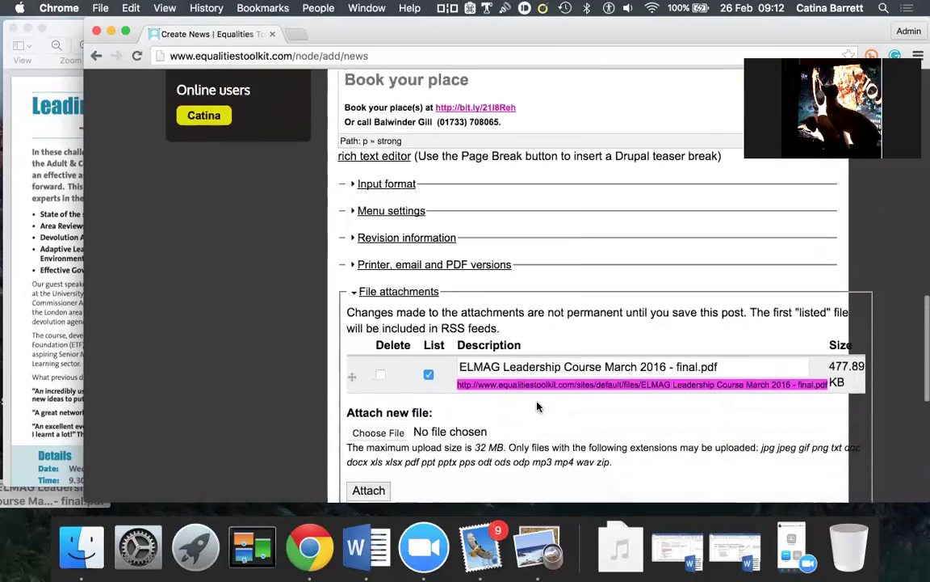
pyautogui.scroll(-8, 538, 406)
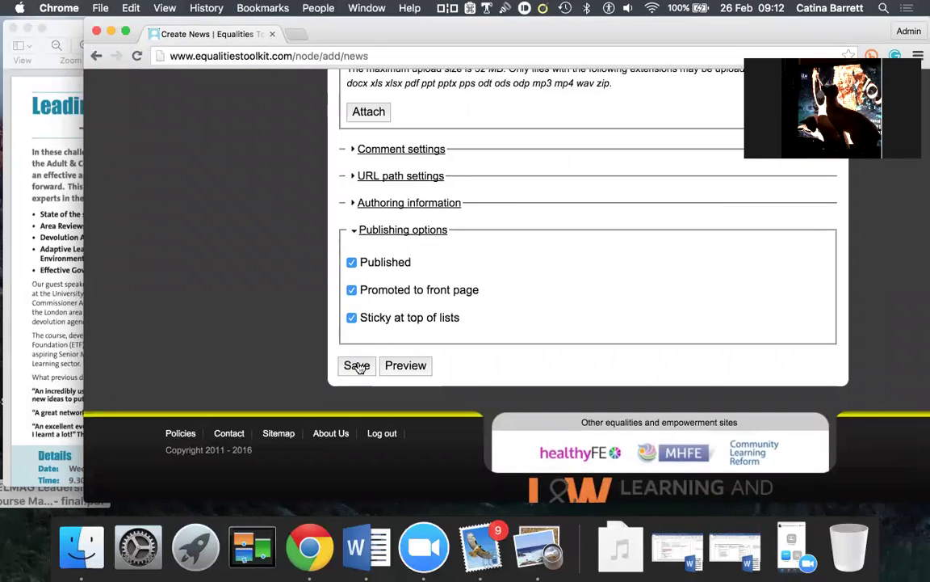
pyautogui.click(357, 366)
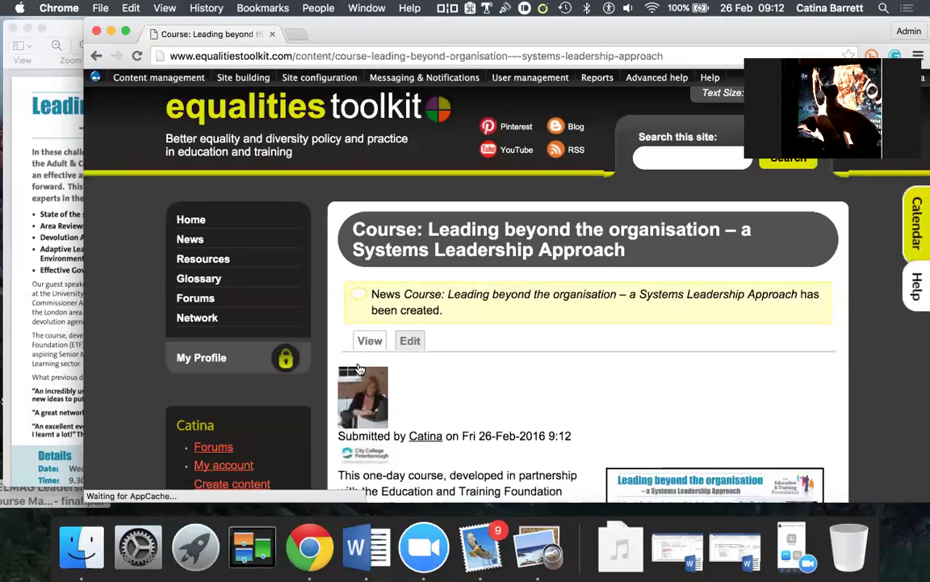
# Check the published course page from the flier image through the details, fee, bursary and booking sections to the attachment.
pyautogui.scroll(-5, 497, 387)
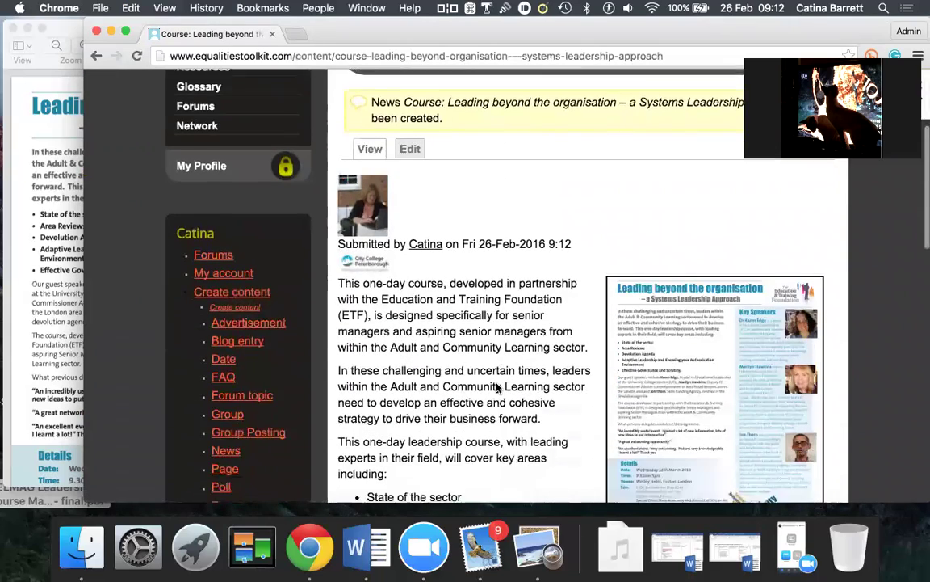
pyautogui.scroll(-10, 497, 388)
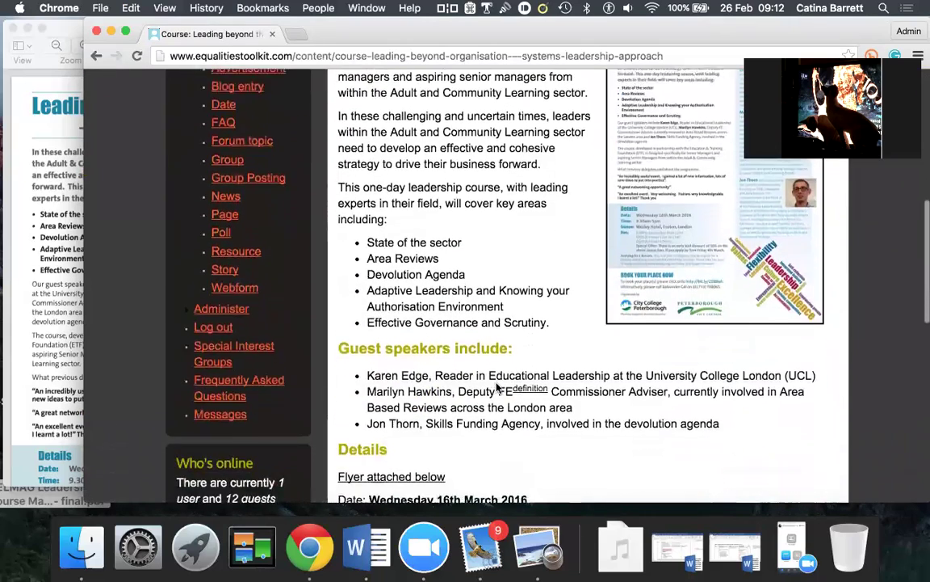
pyautogui.scroll(-3, 498, 387)
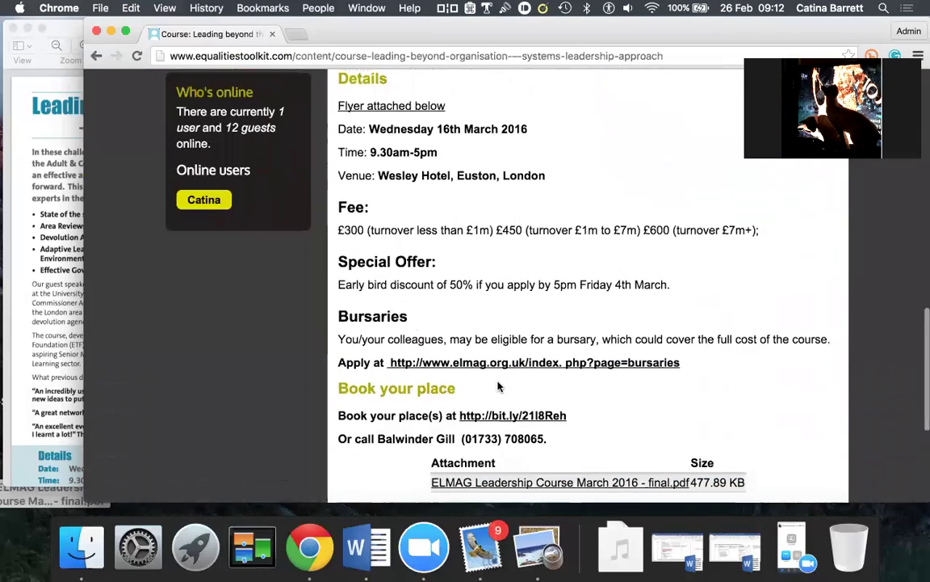
pyautogui.scroll(-4, 377, 428)
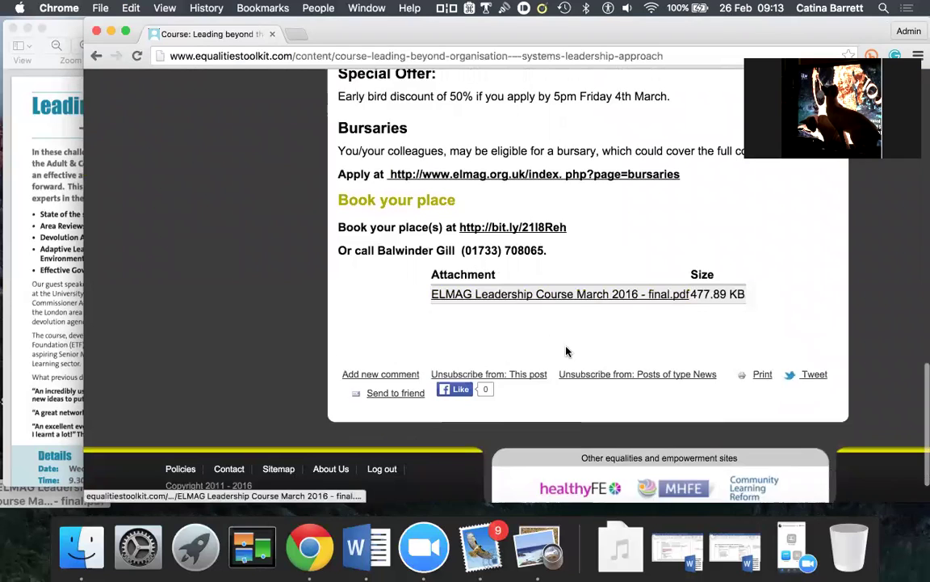
pyautogui.scroll(6, 564, 349)
pyautogui.scroll(-1, 565, 350)
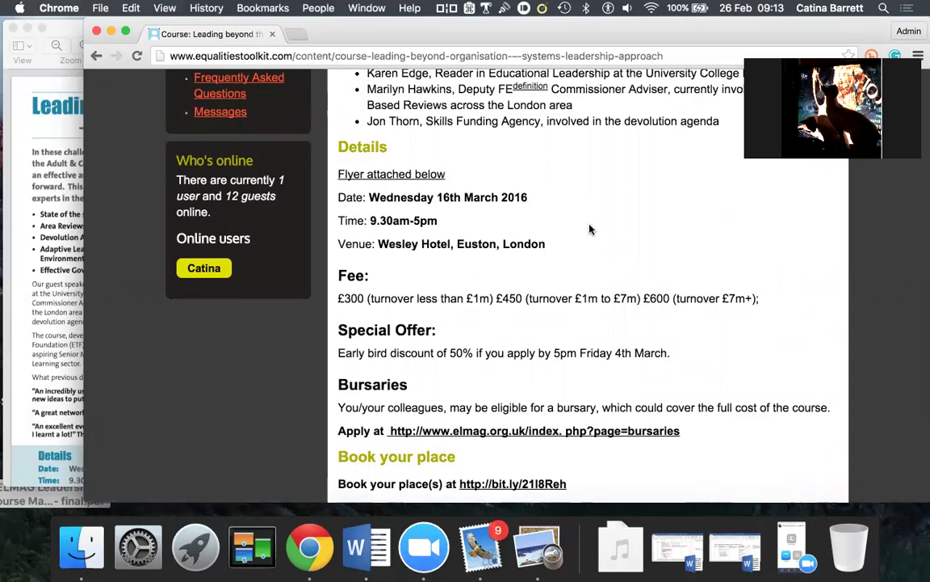
pyautogui.scroll(15, 590, 229)
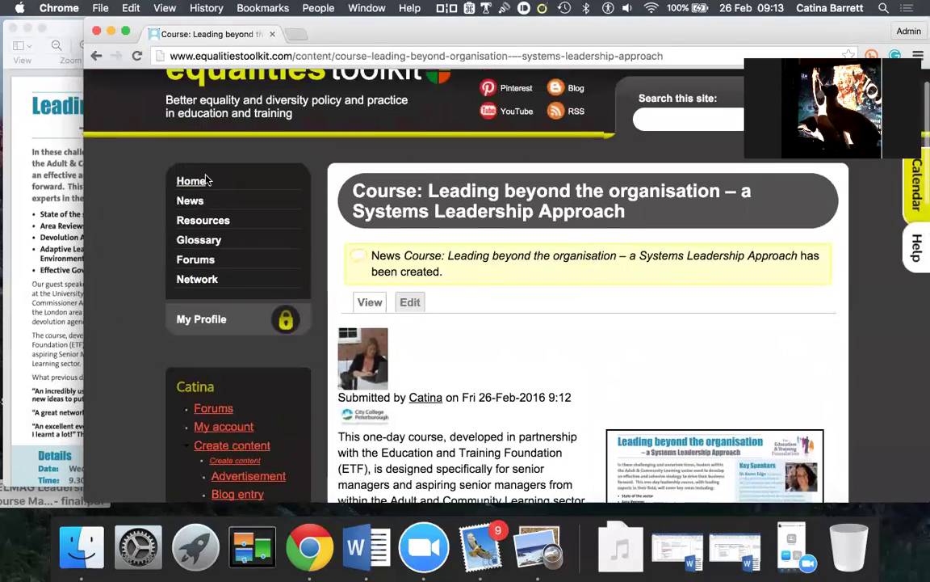
# Go to the site's home page and open the "Leading beyond the organisation" course from the latest news.
pyautogui.click(185, 181)
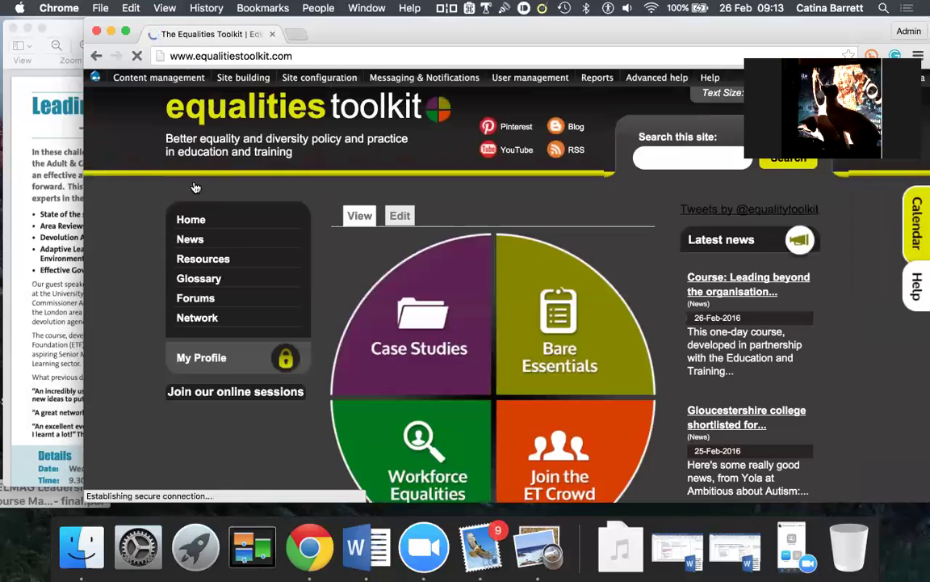
pyautogui.scroll(-3, 490, 357)
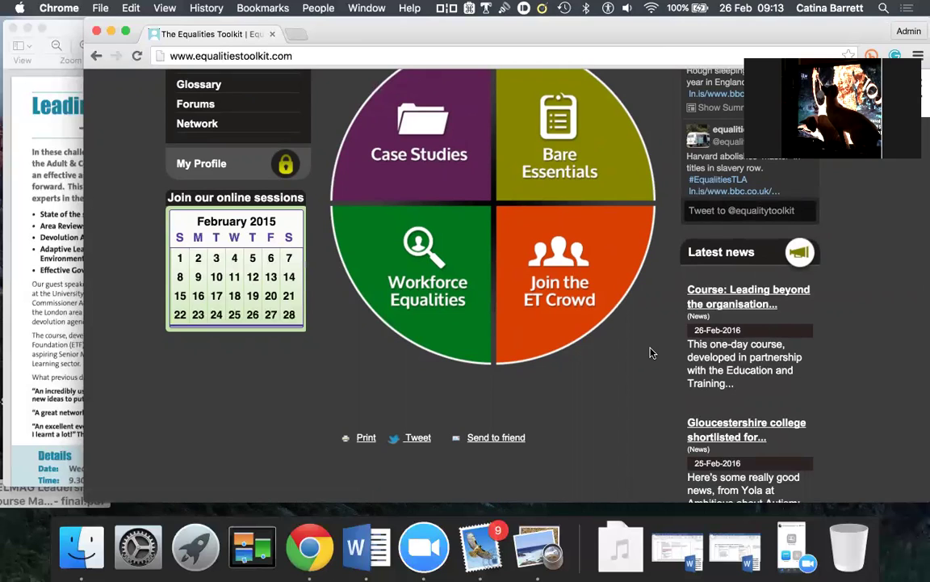
pyautogui.click(727, 293)
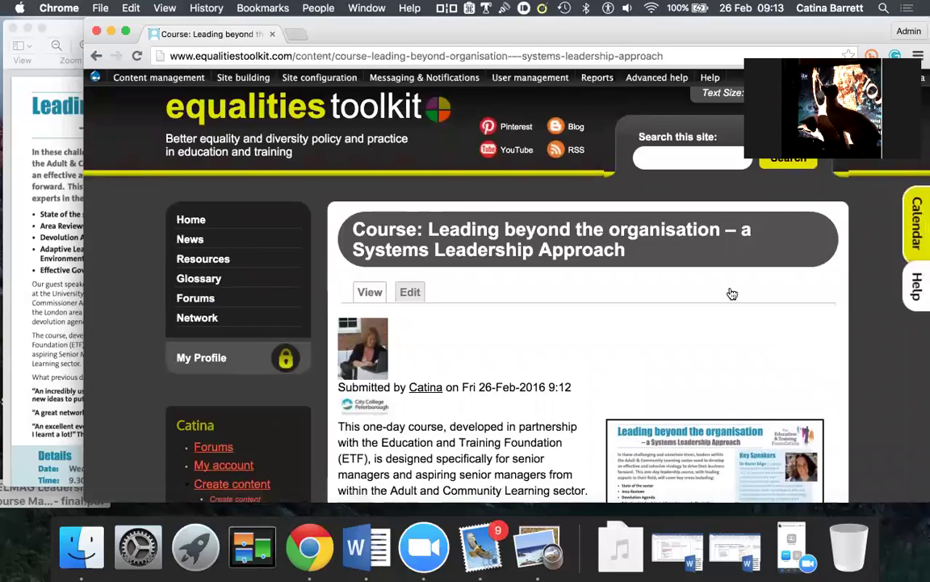
# Open the send-to-friend form for the course news item, ready to enter the recipient.
pyautogui.scroll(-15, 686, 312)
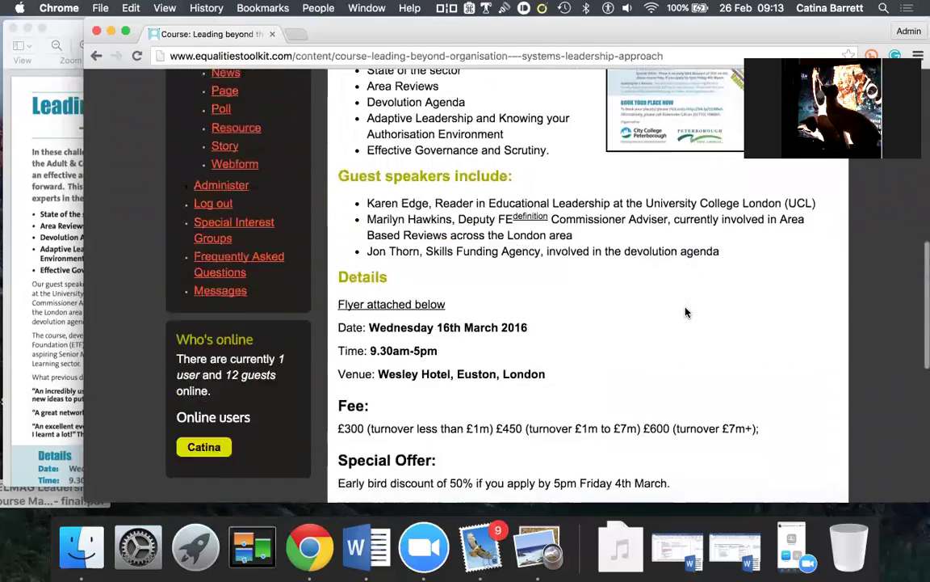
pyautogui.scroll(-2, 686, 312)
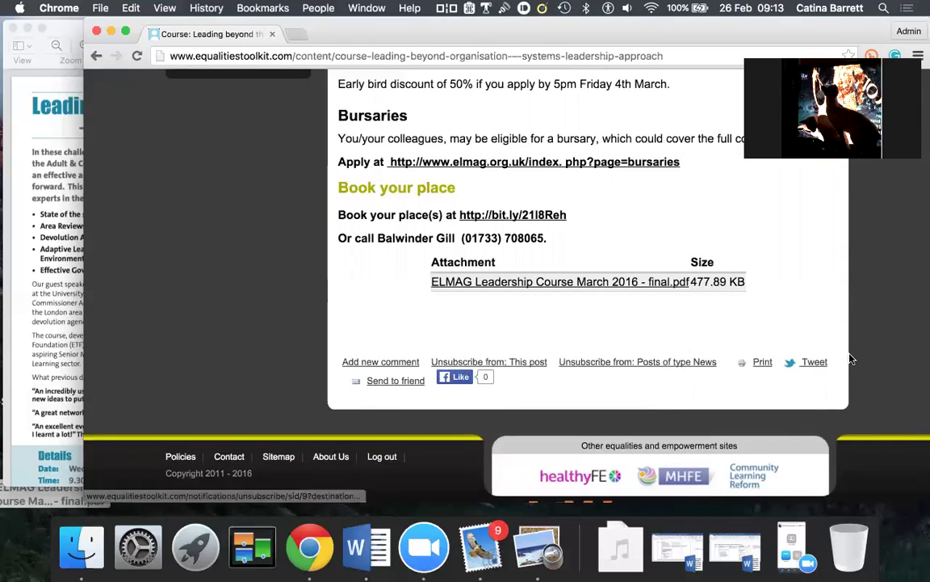
pyautogui.click(391, 382)
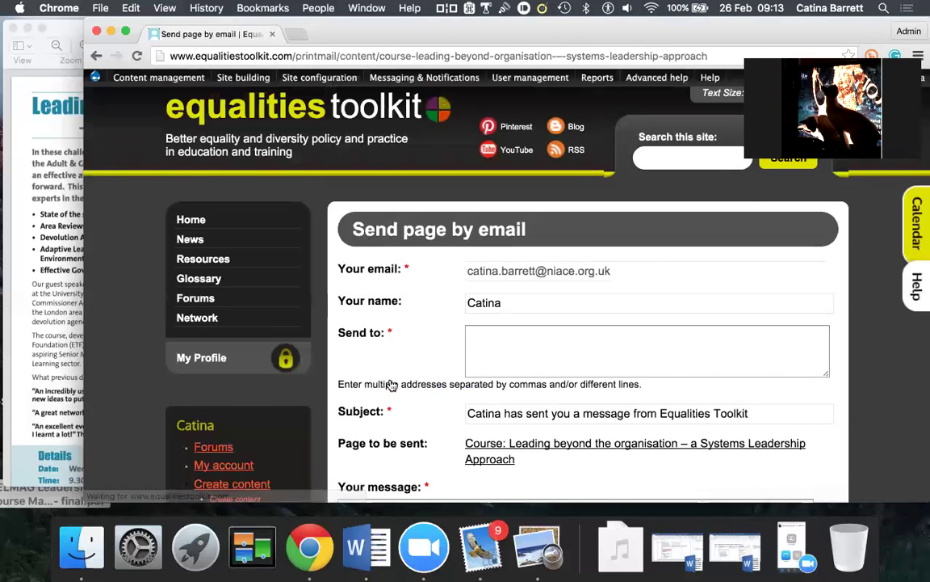
pyautogui.click(488, 336)
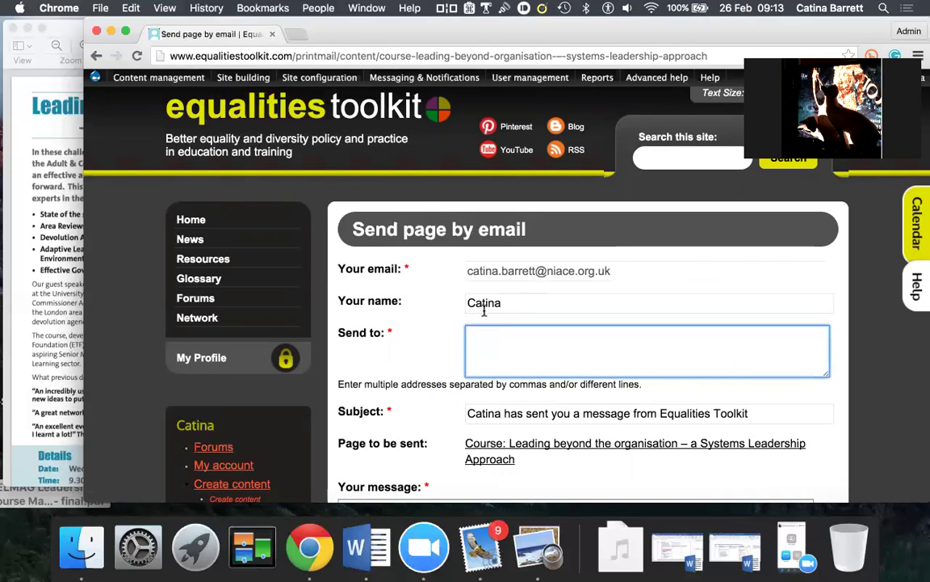
# Switch to Mail, search for the course contact by first name and copy their e-mail address from their newest message.
pyautogui.click(480, 548)
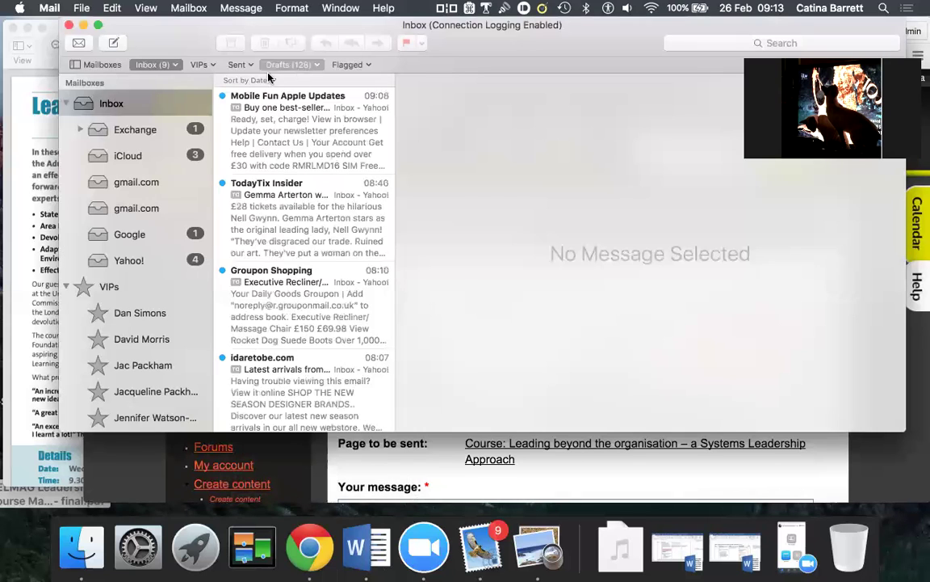
pyautogui.click(721, 43)
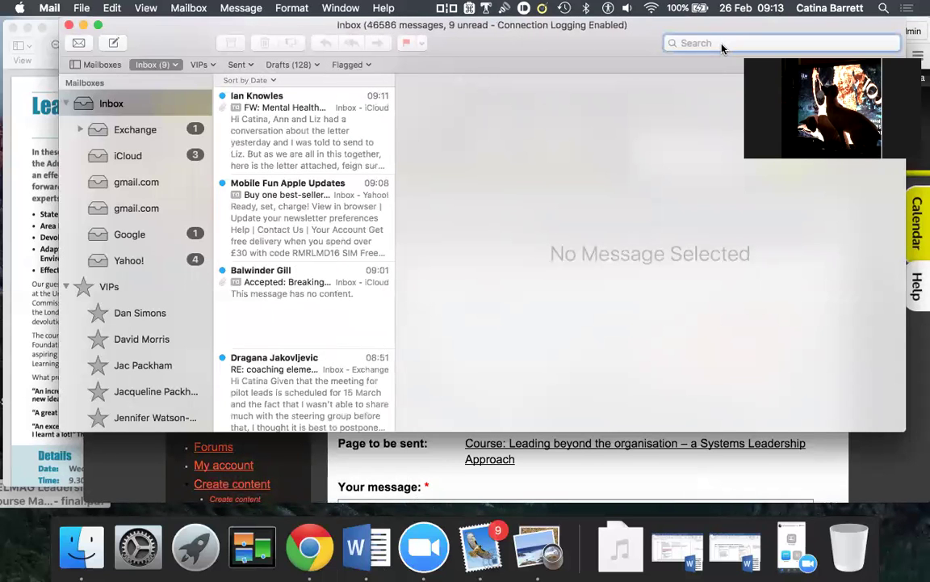
pyautogui.write('ba')
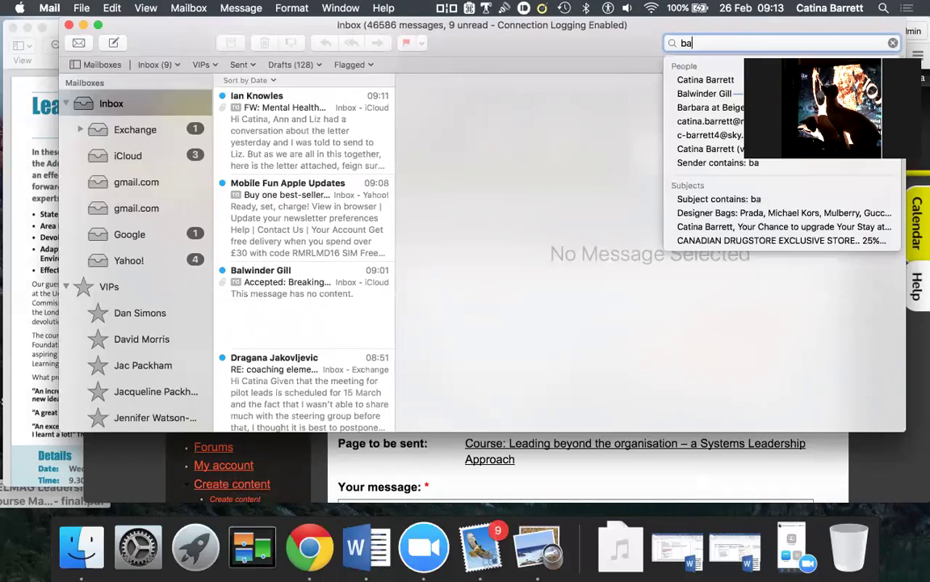
pyautogui.write('lwinder')
pyautogui.press('Return')
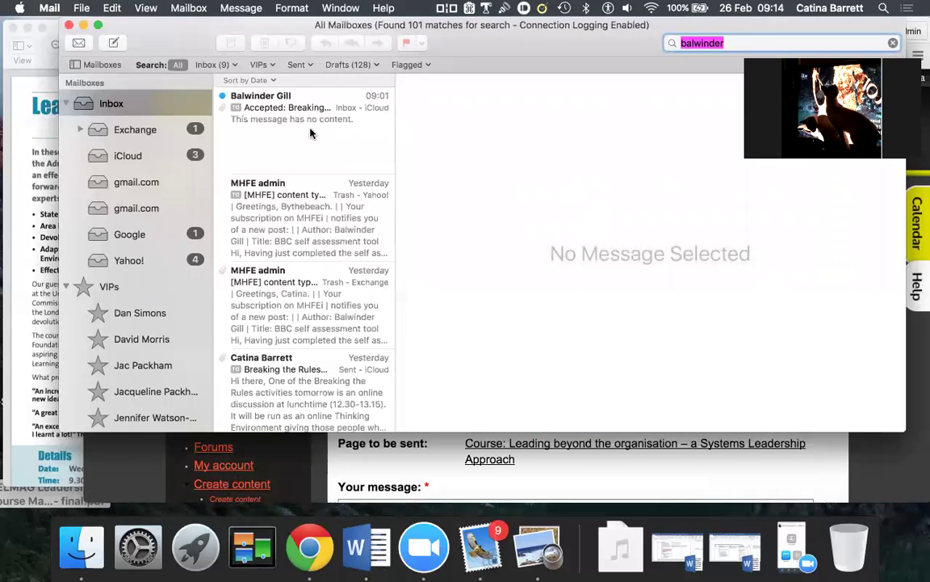
pyautogui.click(309, 133)
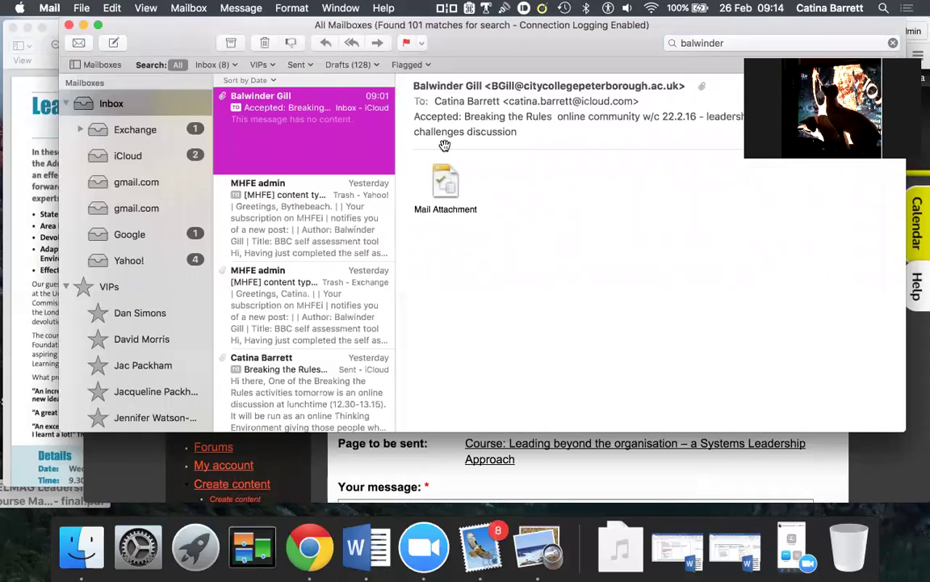
pyautogui.click(689, 85)
pyautogui.click(715, 117)
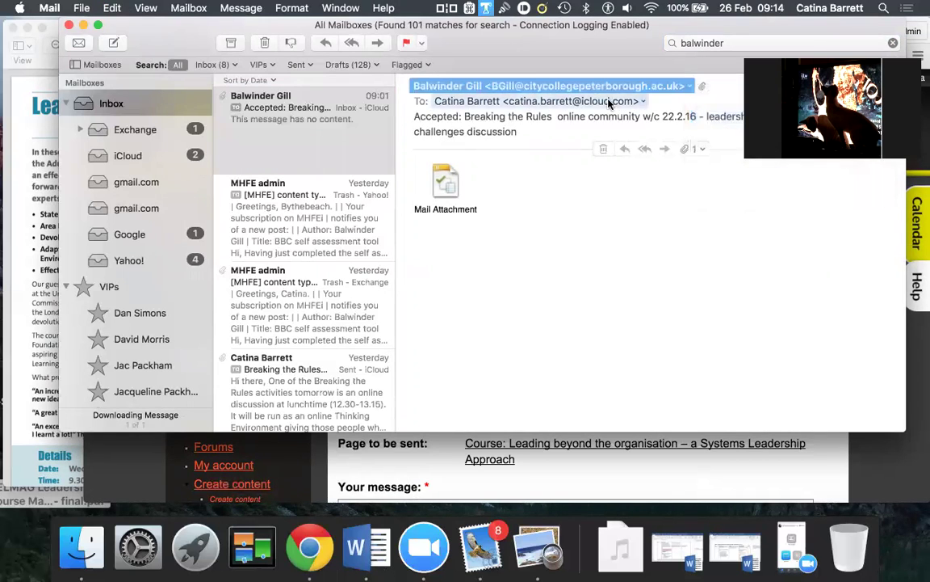
# Return to the Send page by email form in Chrome and paste the contact's e-mail address as the recipient.
pyautogui.click(81, 26)
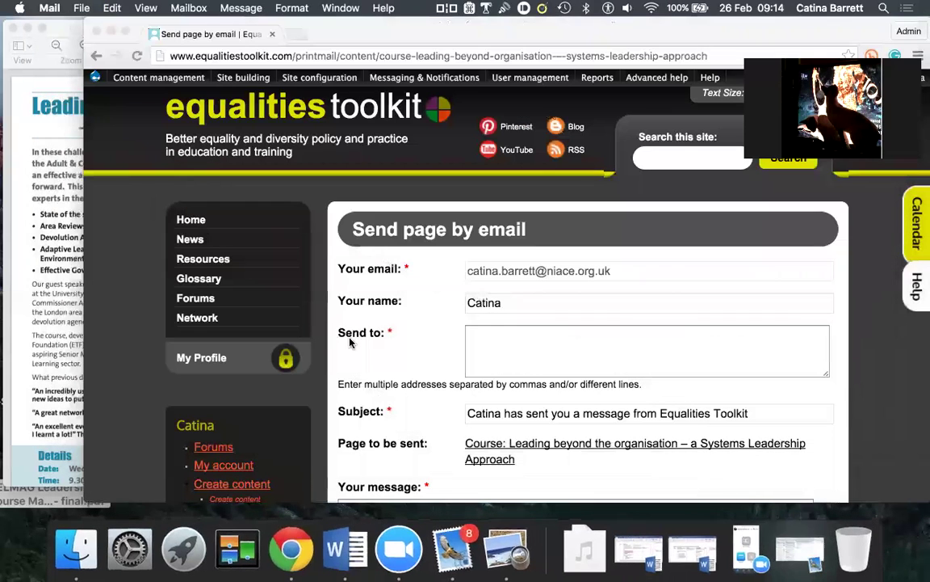
pyautogui.click(484, 337)
pyautogui.press('super+v')
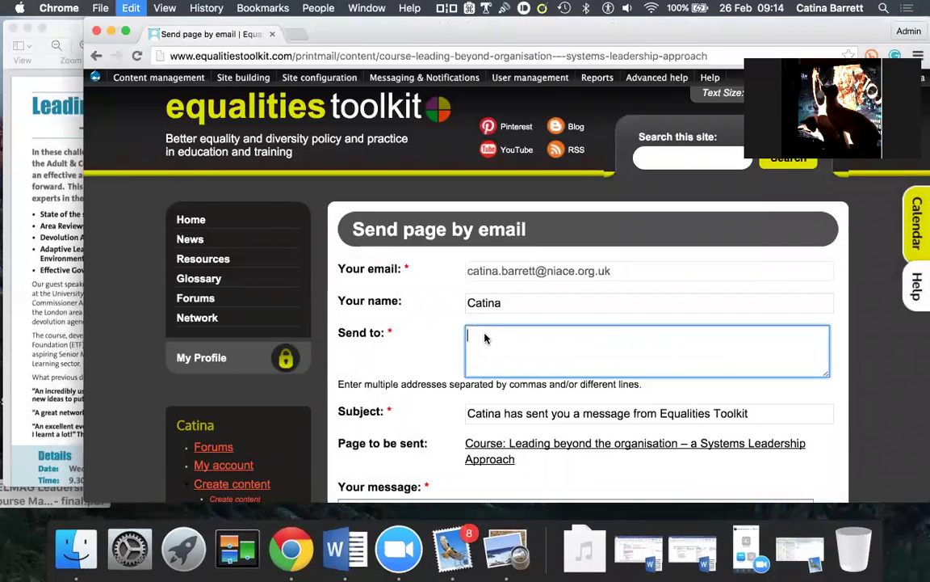
pyautogui.scroll(-3, 492, 349)
pyautogui.scroll(-1, 494, 354)
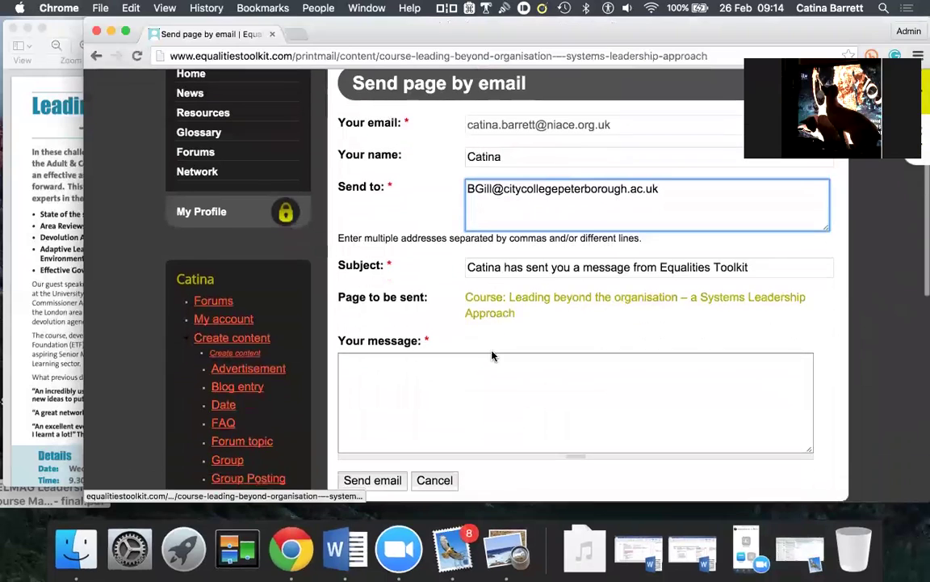
# Enter "This is now live on equalitiestoolkit and I have made a screencast so that you can do similar on MHFE." as the message.
pyautogui.click(370, 367)
pyautogui.write('T')
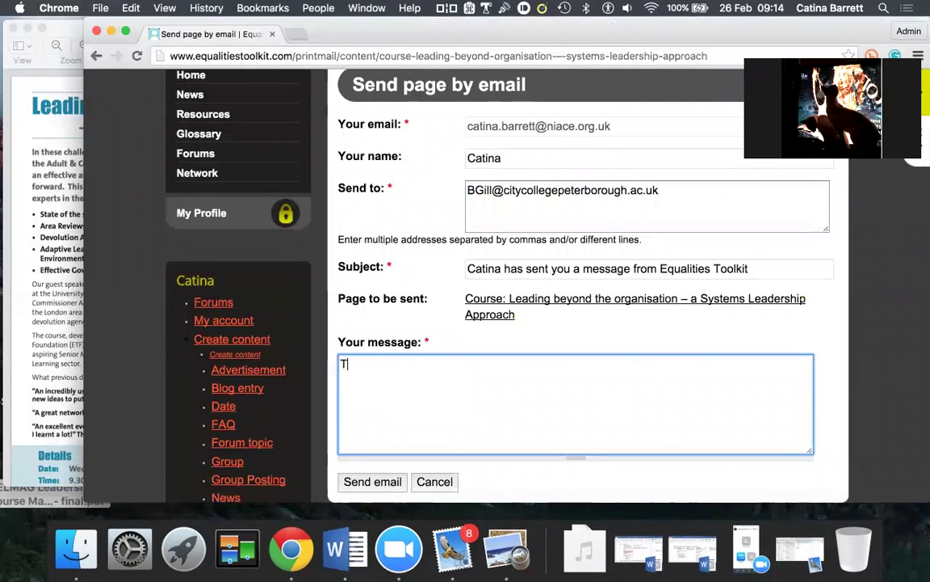
pyautogui.write('his is now live on eq')
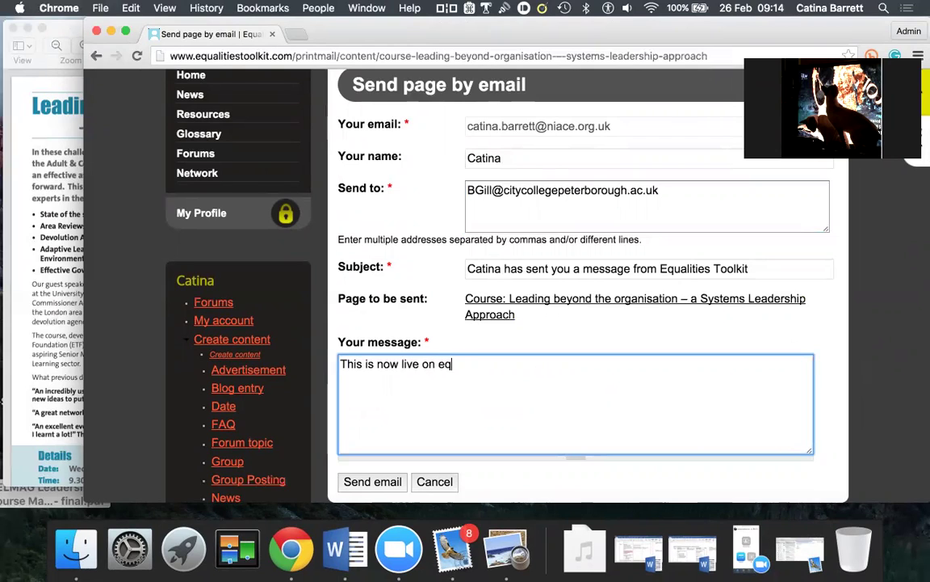
pyautogui.write('ualitiestoolkit an')
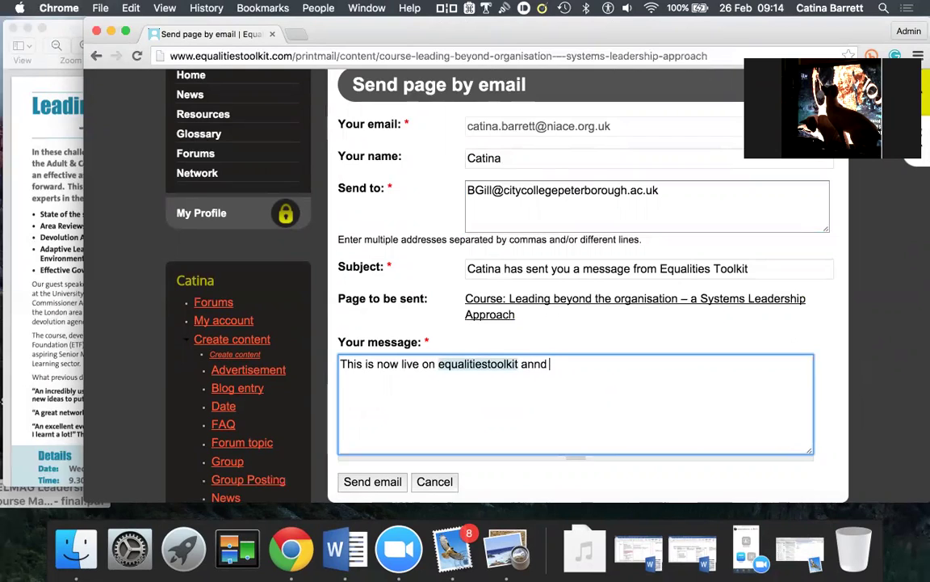
pyautogui.write('d I have made')
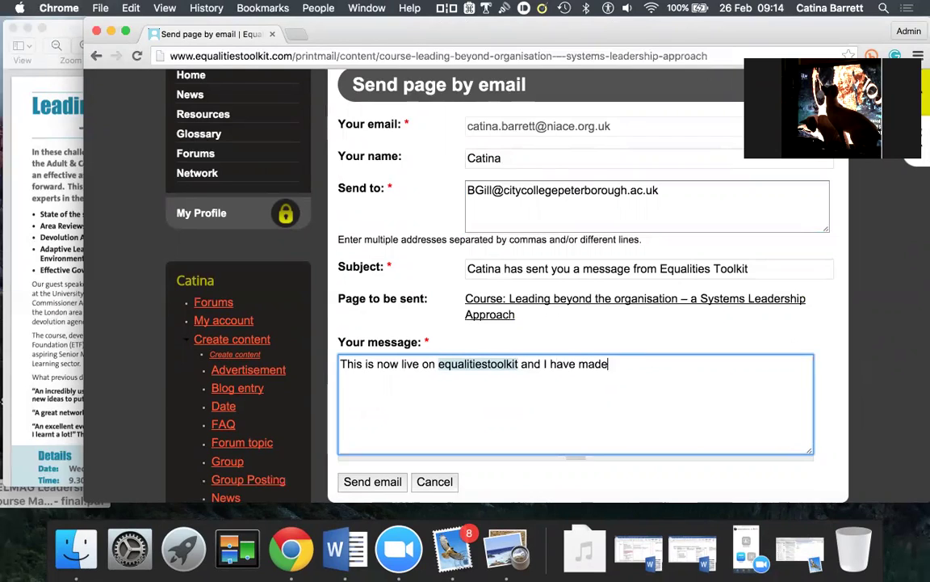
pyautogui.write(' a screencast so that')
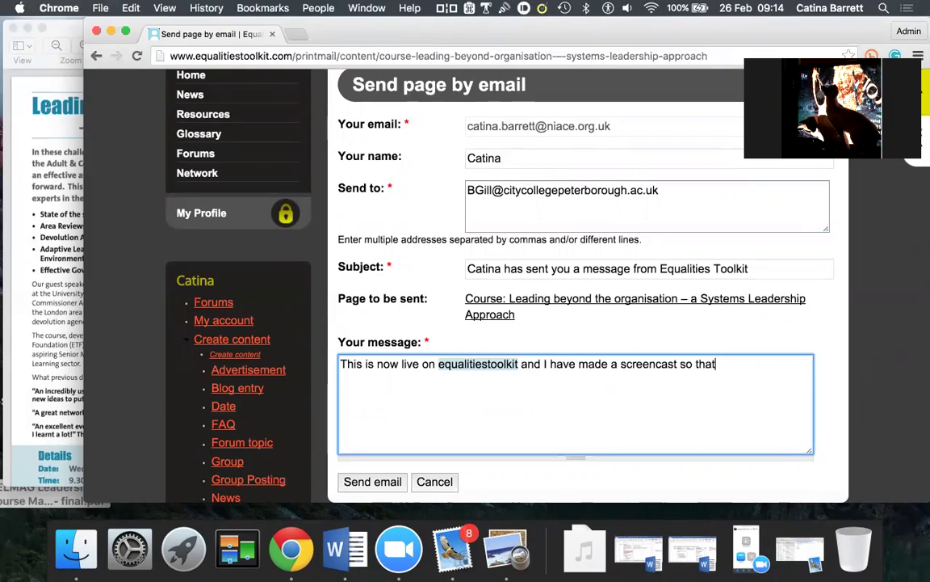
pyautogui.write(' you can do similar on')
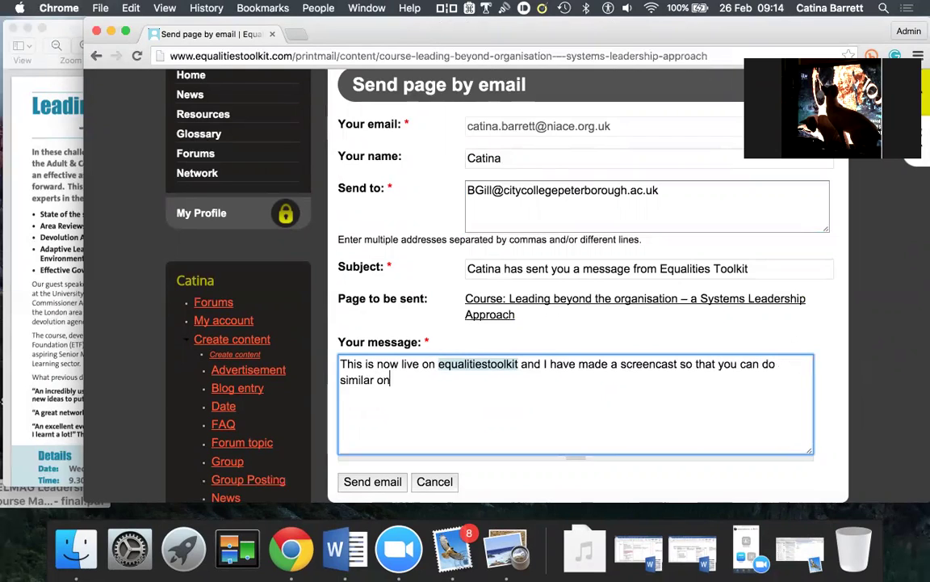
pyautogui.write(' MHFE.')
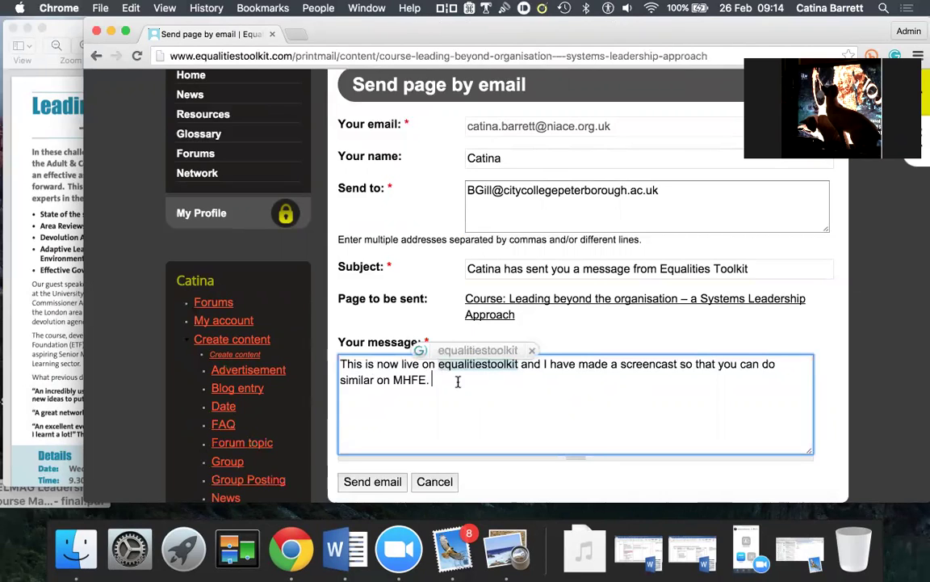
# Check the completed form and send the course page email to the contact.
pyautogui.scroll(1, 476, 417)
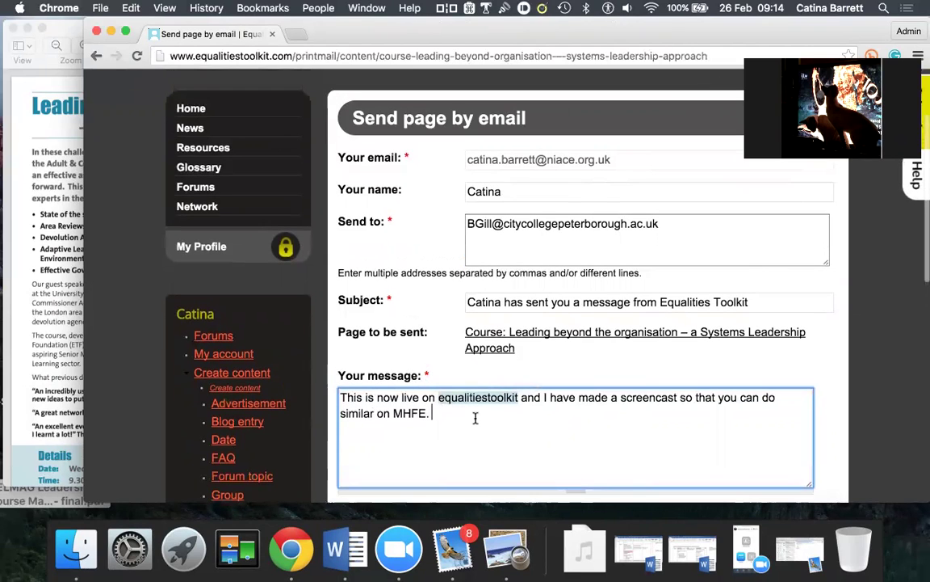
pyautogui.scroll(-3, 443, 431)
pyautogui.scroll(-1, 442, 407)
pyautogui.click(379, 387)
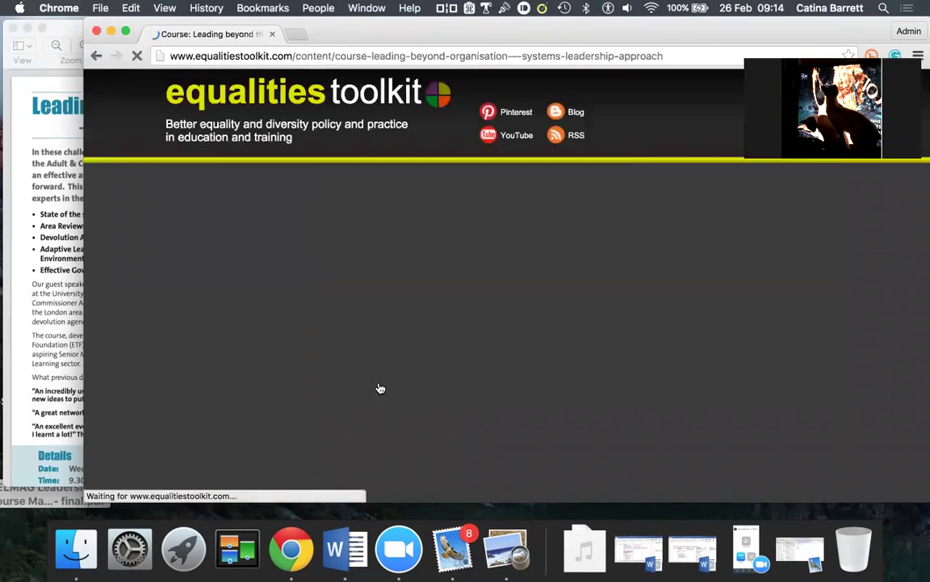
pyautogui.scroll(-7, 619, 379)
pyautogui.scroll(-20, 619, 380)
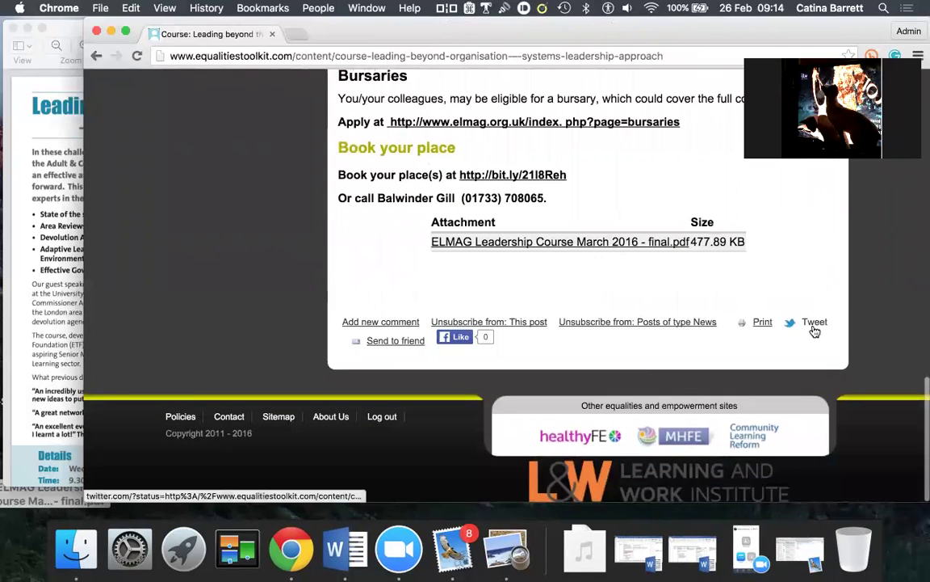
pyautogui.click(815, 323)
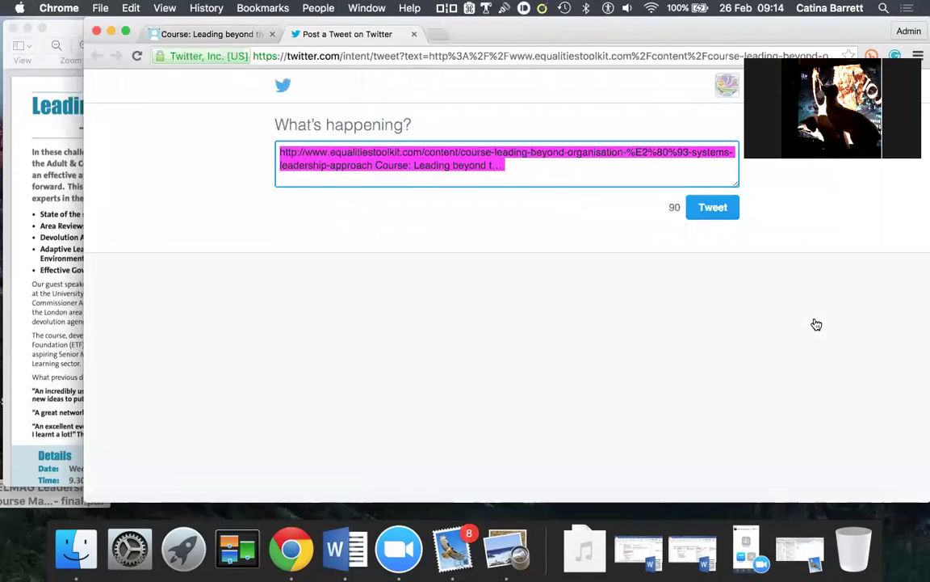
pyautogui.click(518, 168)
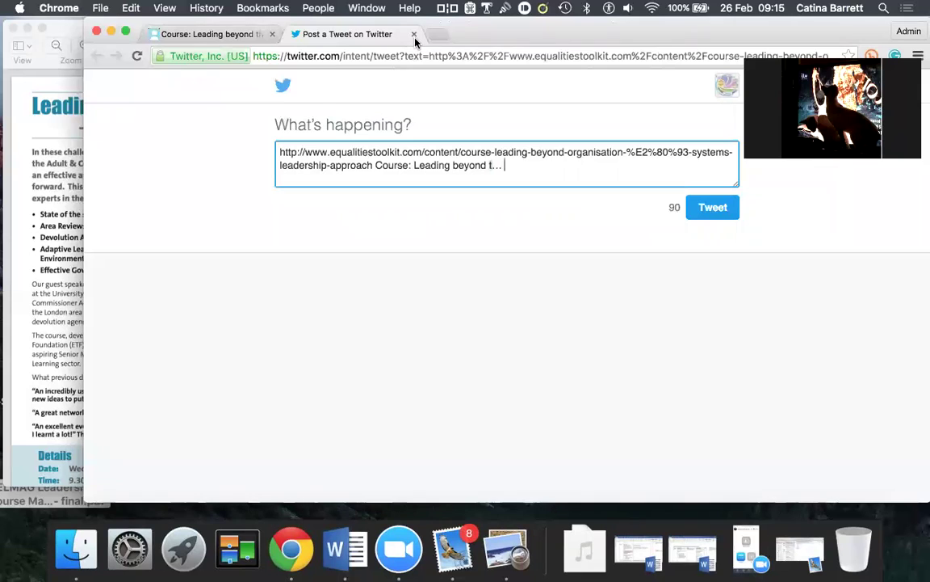
pyautogui.moveTo(214, 133); pyautogui.dragTo(214, 143)
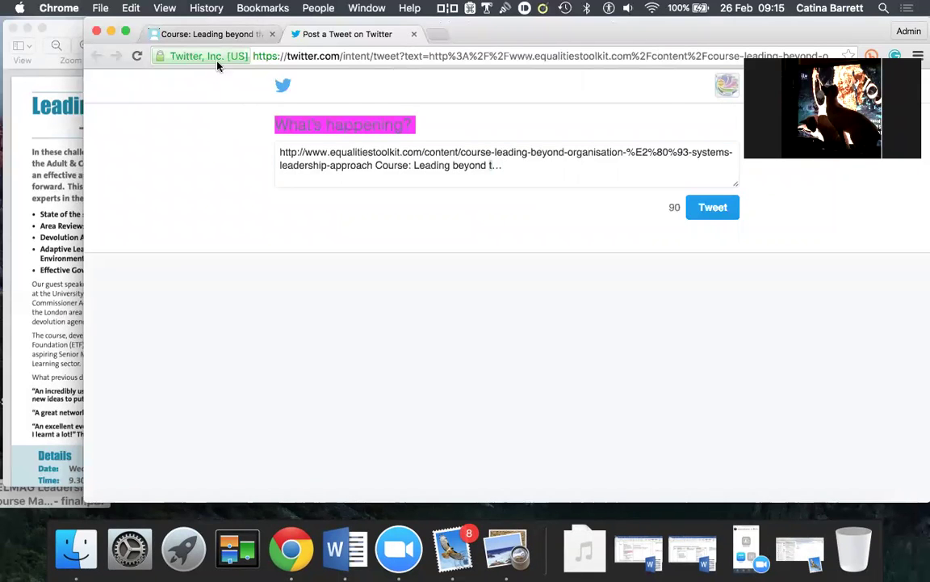
pyautogui.doubleClick(223, 23)
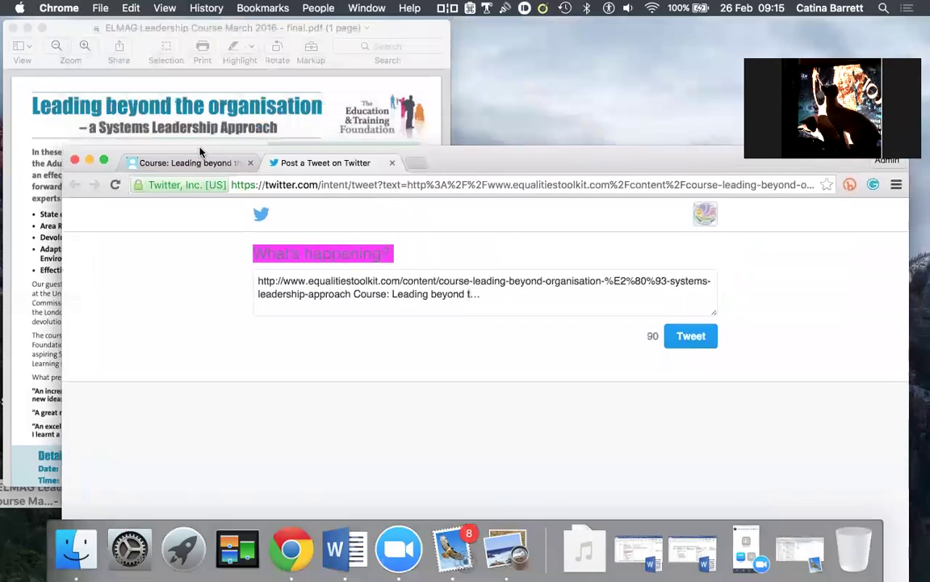
pyautogui.click(393, 162)
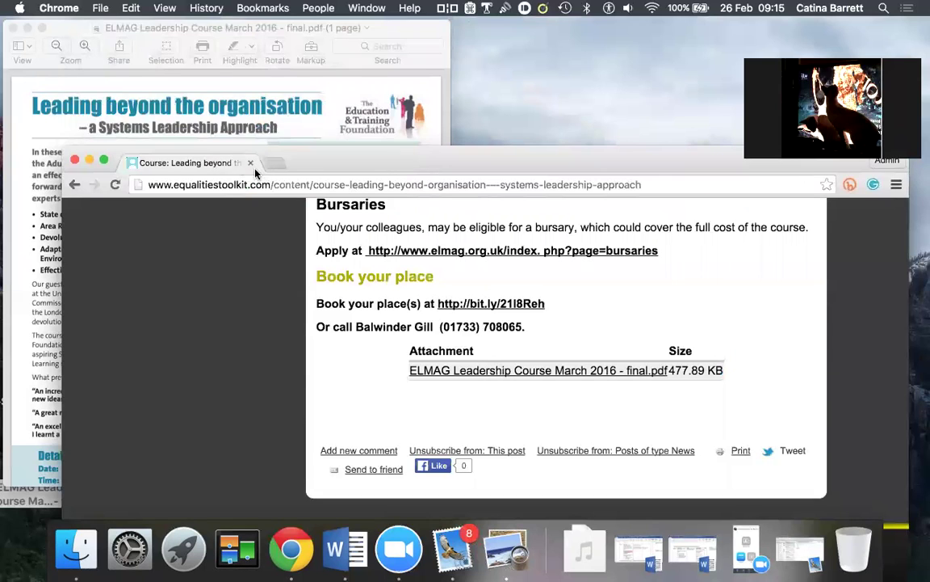
# Create a Bitly short link for the course page's address and try to save a custom link with the name left empty.
pyautogui.scroll(4, 251, 316)
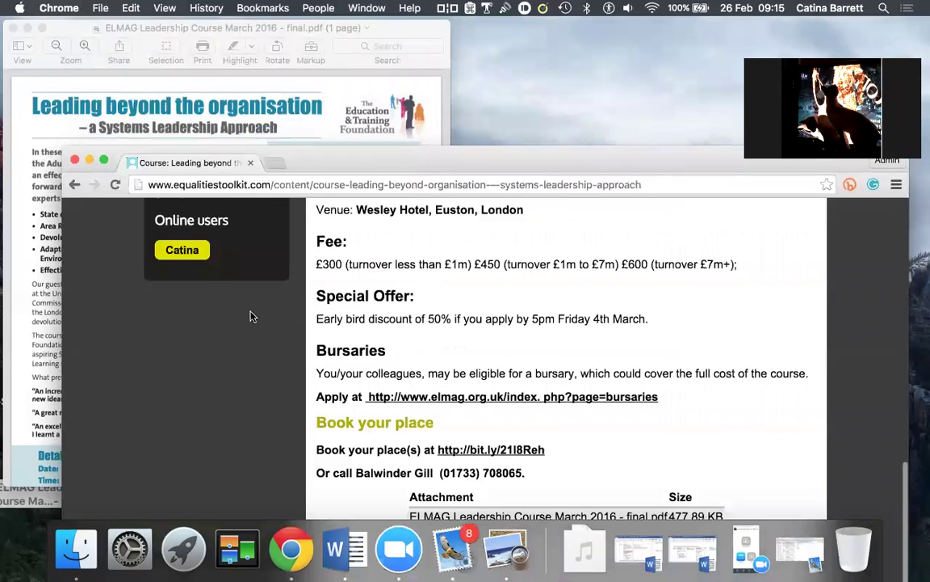
pyautogui.click(659, 184)
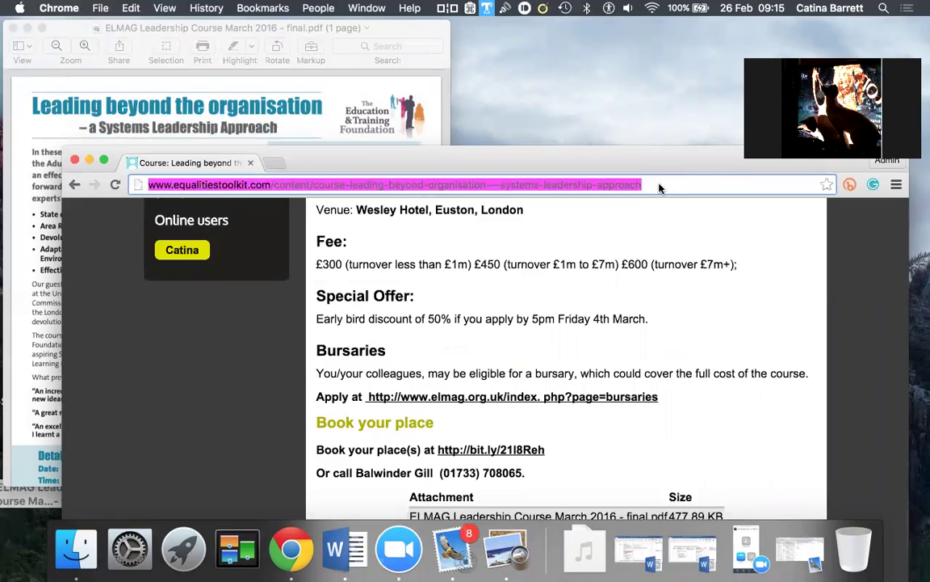
pyautogui.click(849, 185)
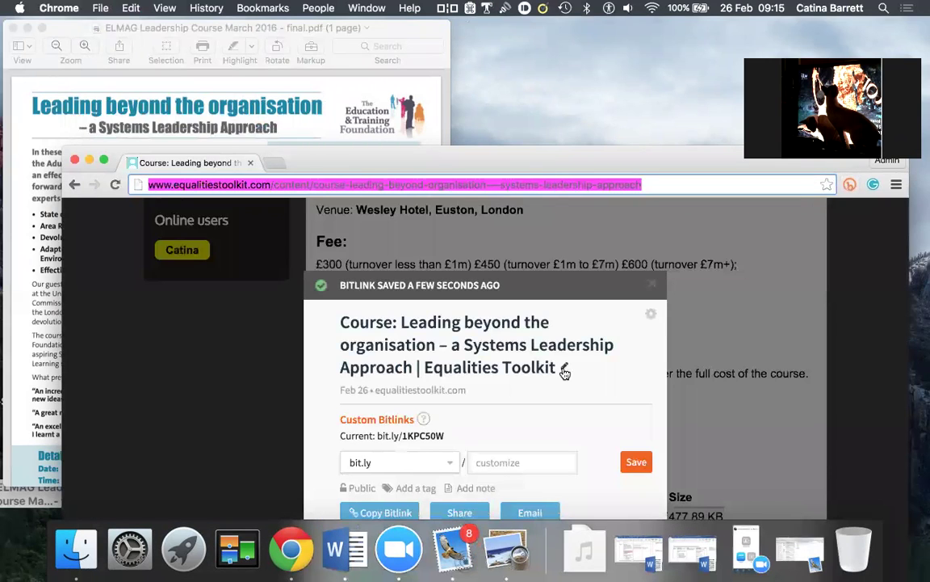
pyautogui.scroll(-2, 567, 372)
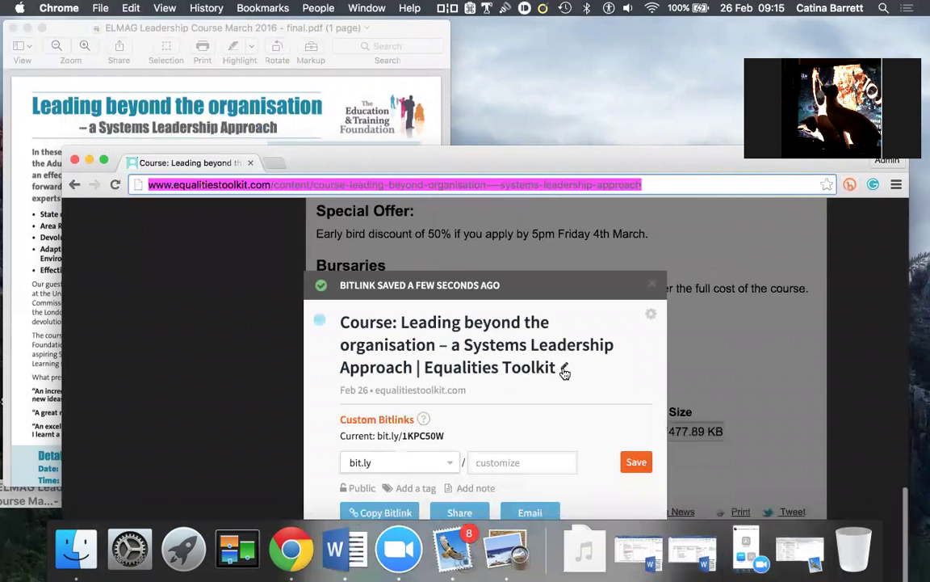
pyautogui.click(636, 463)
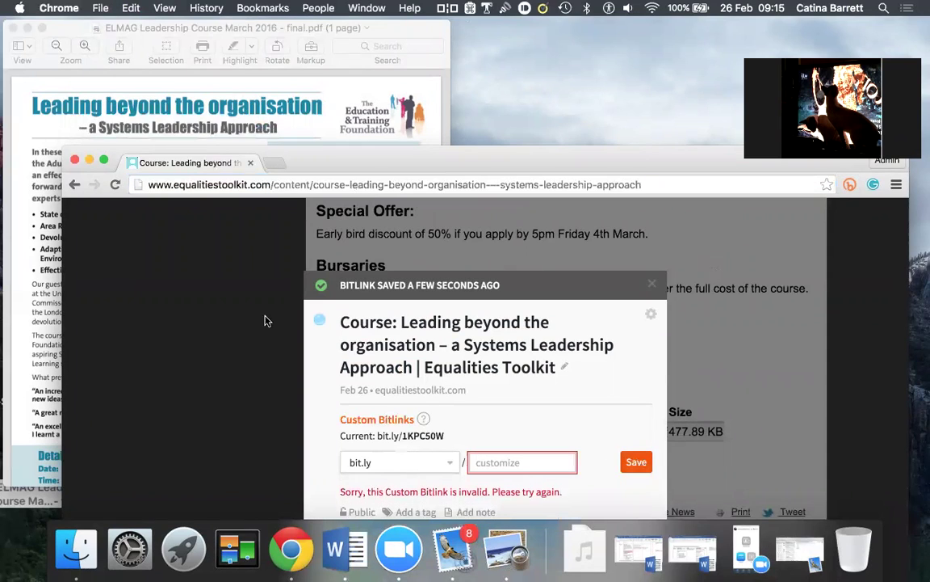
# Switch to the Twitter app, choose the account with the camper van picture and start a new tweet.
pyautogui.click(185, 556)
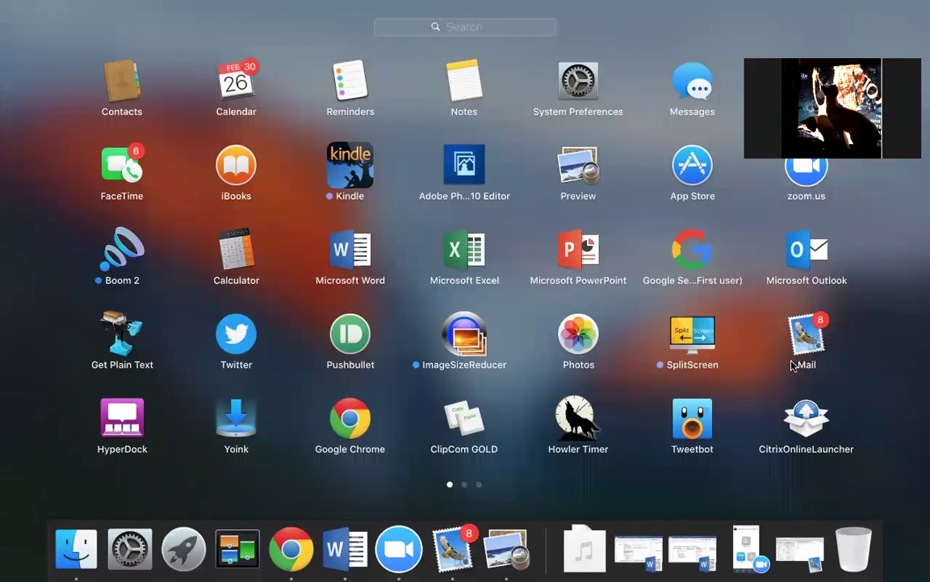
pyautogui.click(236, 335)
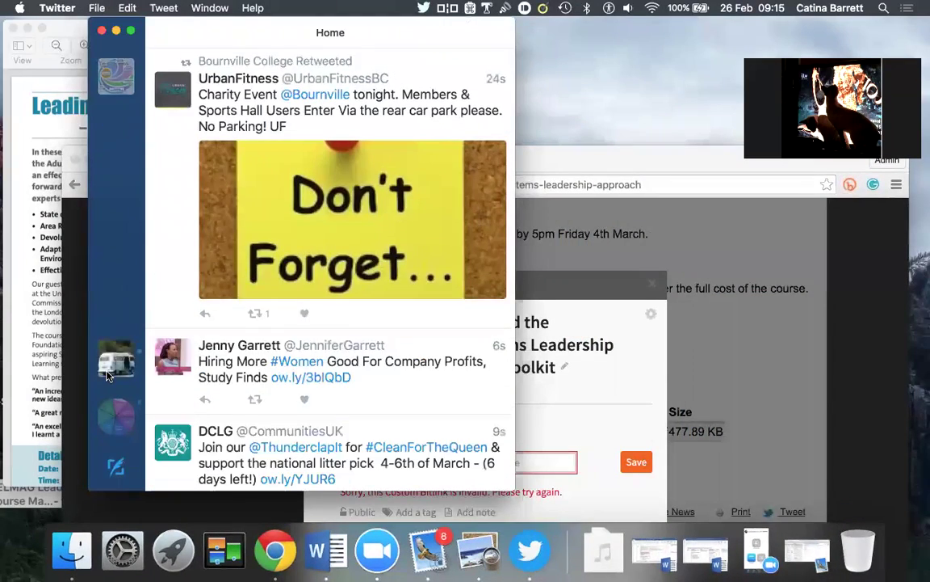
pyautogui.click(115, 468)
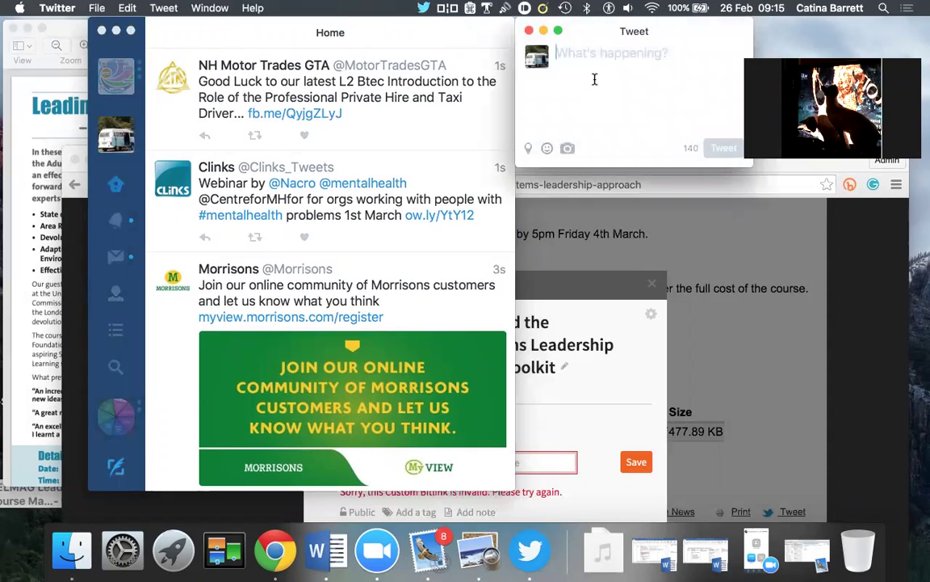
pyautogui.write('http://www.equalitiestoolkit.com/content/course-leading-beyond-organisation-%E2%80%93-systems-leadership-approach')
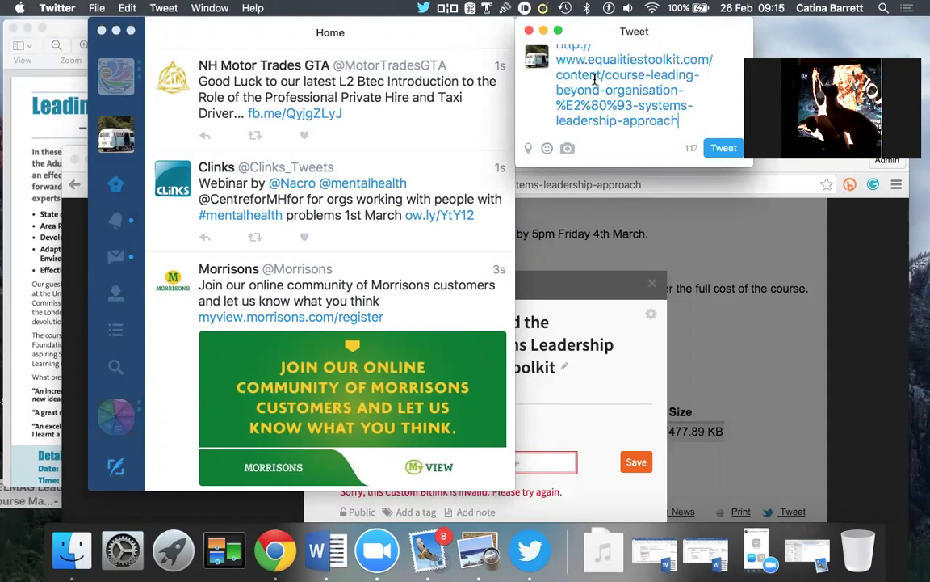
pyautogui.scroll(1, 645, 97)
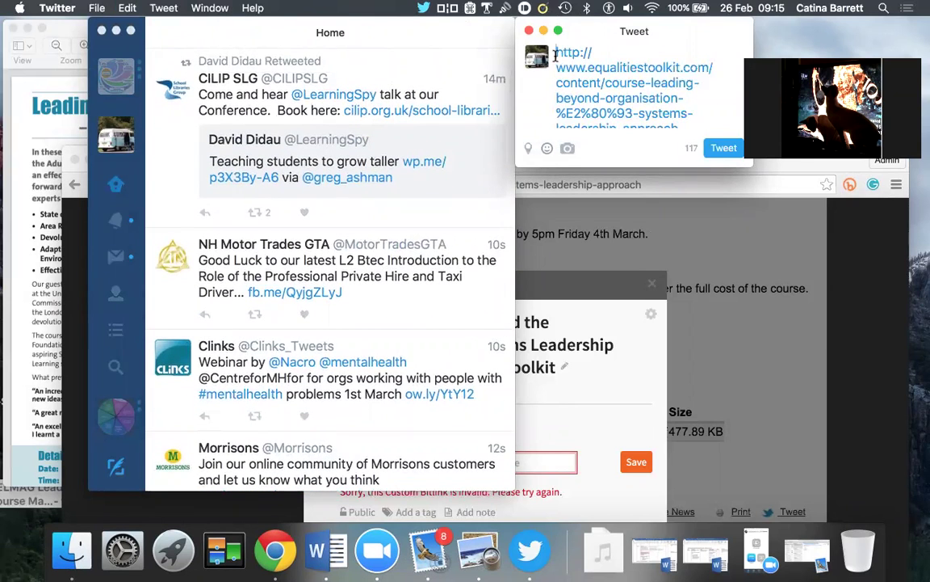
pyautogui.moveTo(555, 55); pyautogui.dragTo(629, 138)
pyautogui.press('BackSpace')
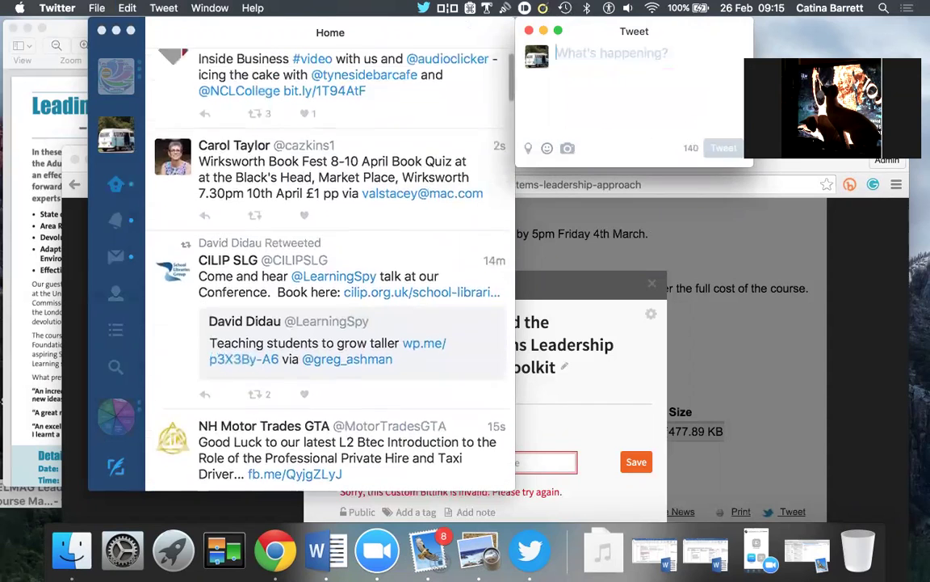
# Return to Chrome, reopen the Bitly dialog for the course page and copy its short link.
pyautogui.click(586, 411)
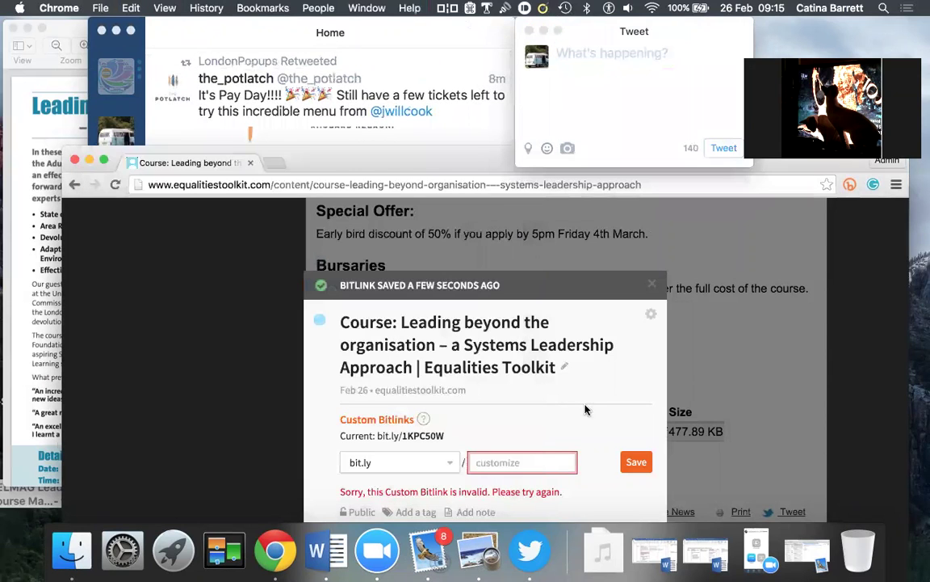
pyautogui.scroll(-2, 561, 413)
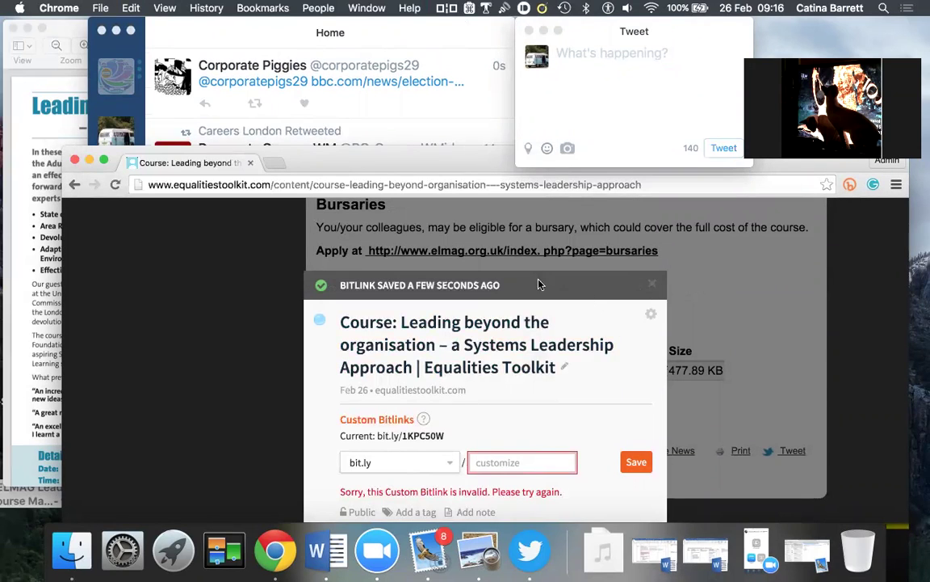
pyautogui.scroll(5, 577, 198)
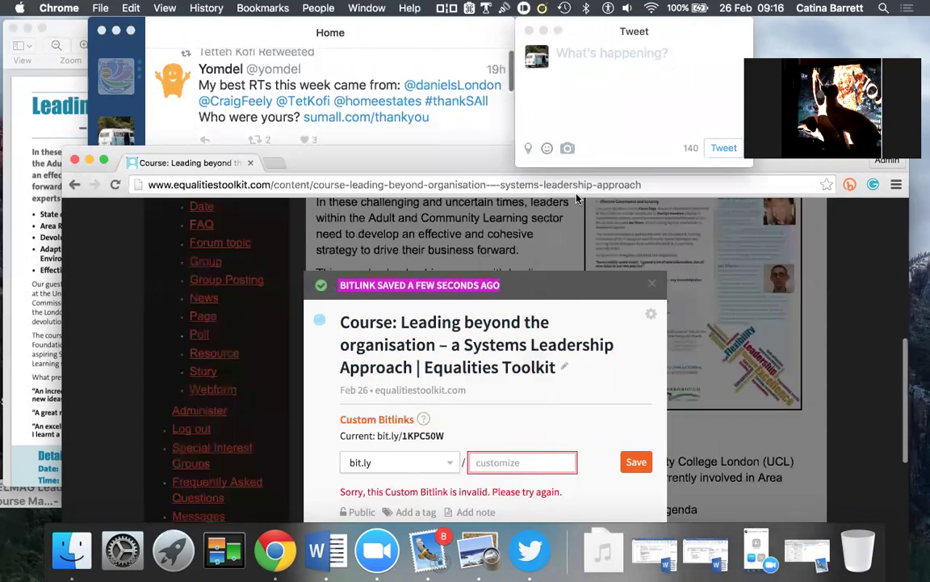
pyautogui.click(652, 288)
pyautogui.scroll(10, 481, 370)
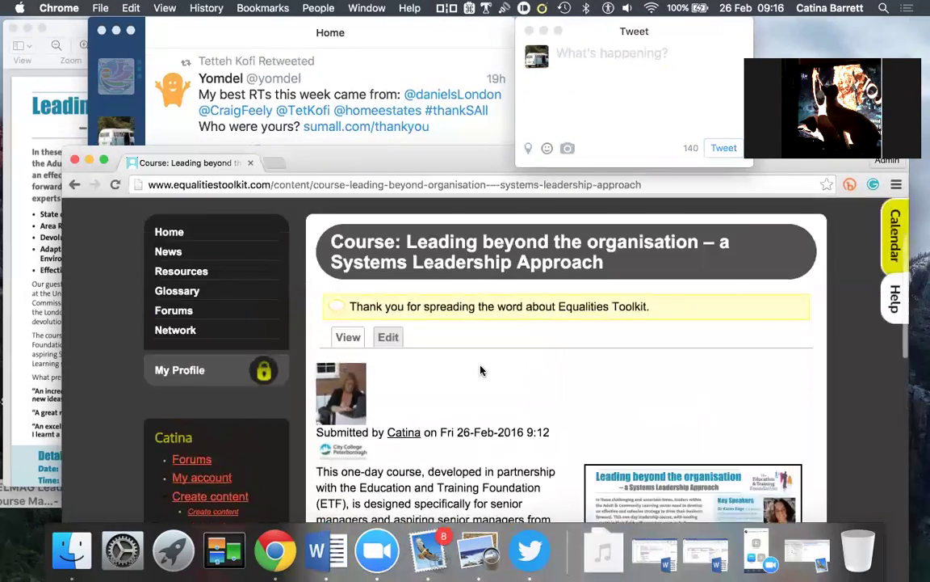
pyautogui.click(850, 184)
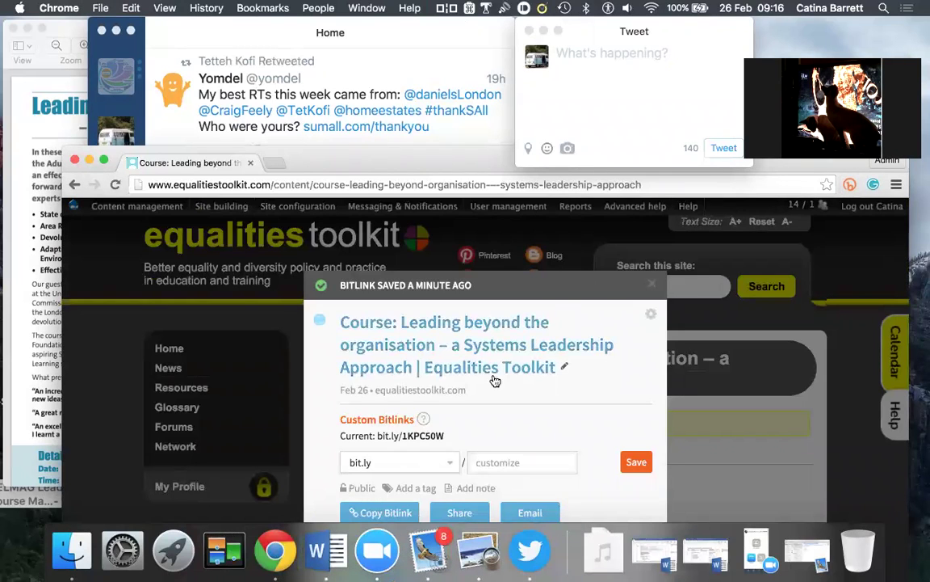
pyautogui.click(381, 512)
pyautogui.click(652, 285)
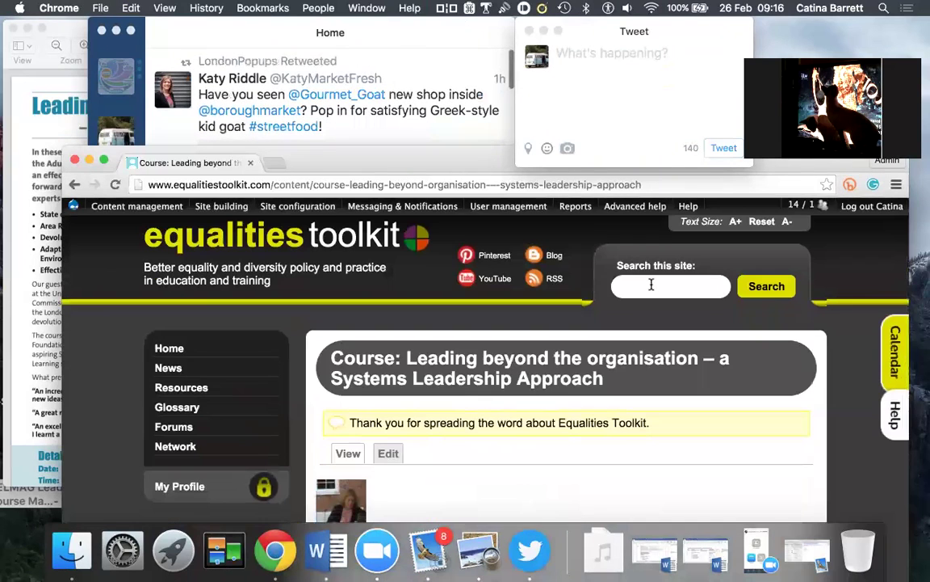
# Switch back to the draft tweet in Twitter and insert "Leading beyond the organisation – a Systems Leadership Approach" from the clipboard history.
pyautogui.click(574, 63)
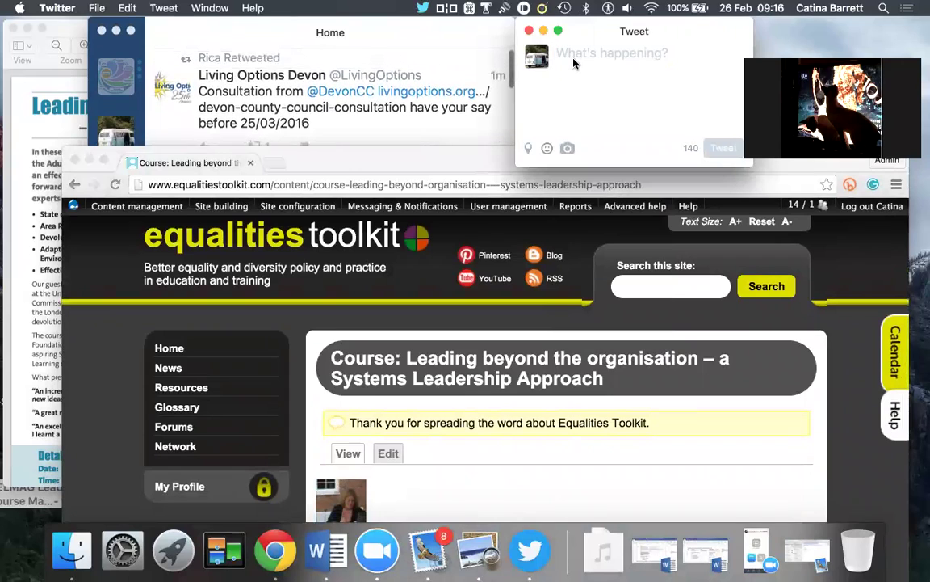
pyautogui.click(470, 9)
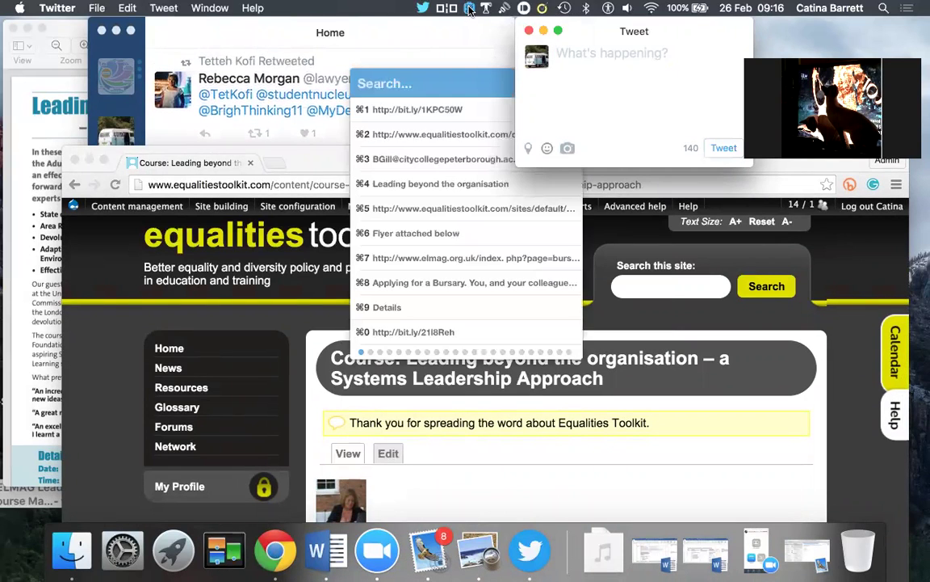
pyautogui.click(435, 184)
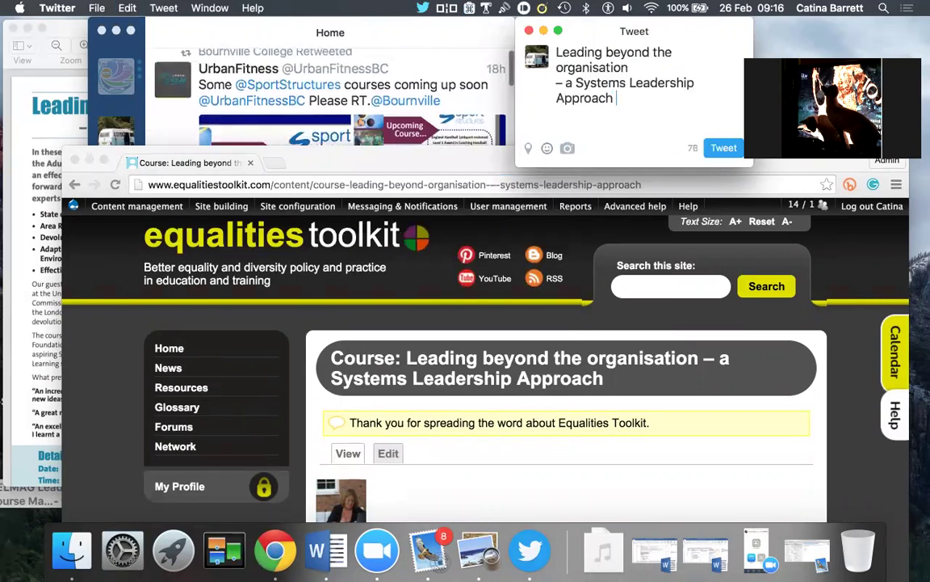
# Insert the course title into the tweet again, and delete the repeated title together with the word "Approach" before it.
pyautogui.write('Leading beyond the organisation – a Systems Leadership Approach')
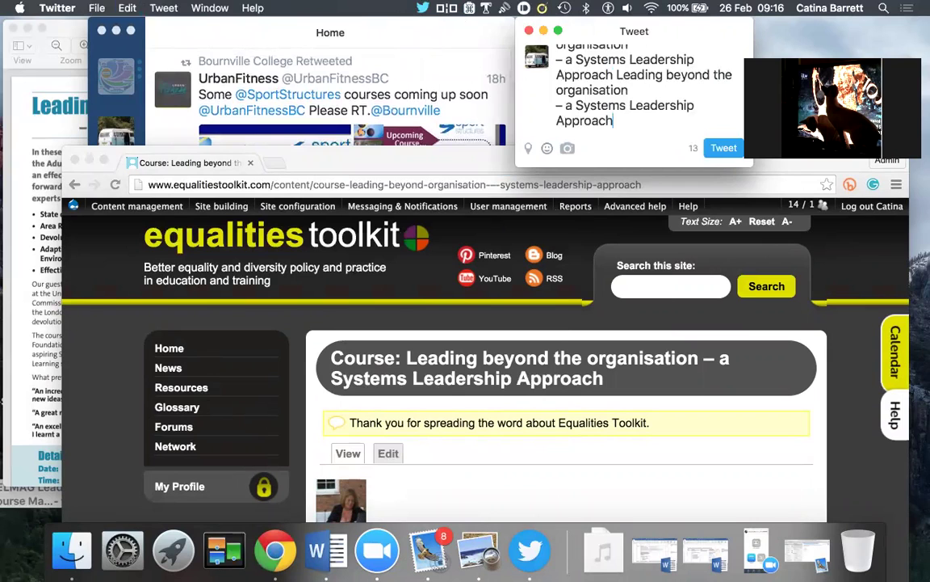
pyautogui.moveTo(614, 121); pyautogui.dragTo(556, 75)
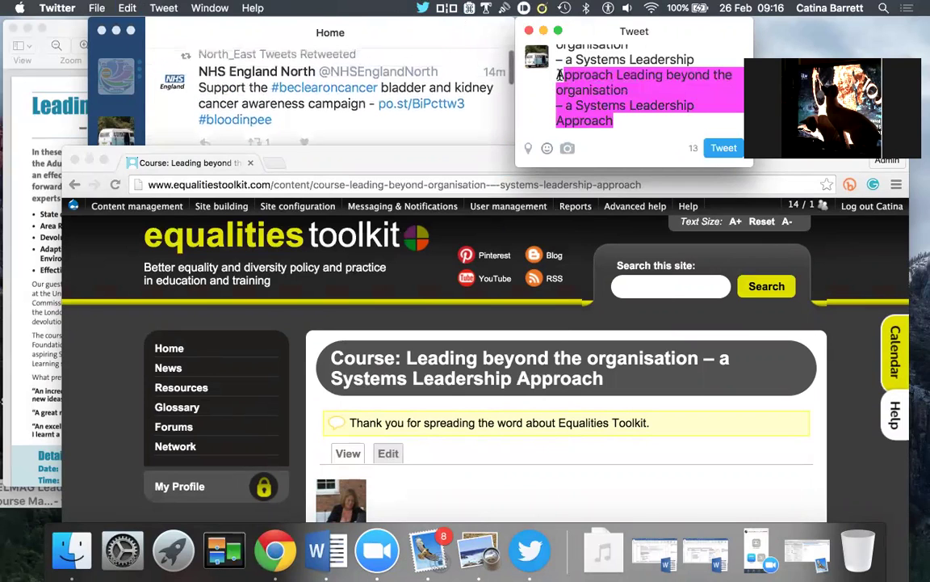
pyautogui.press('BackSpace')
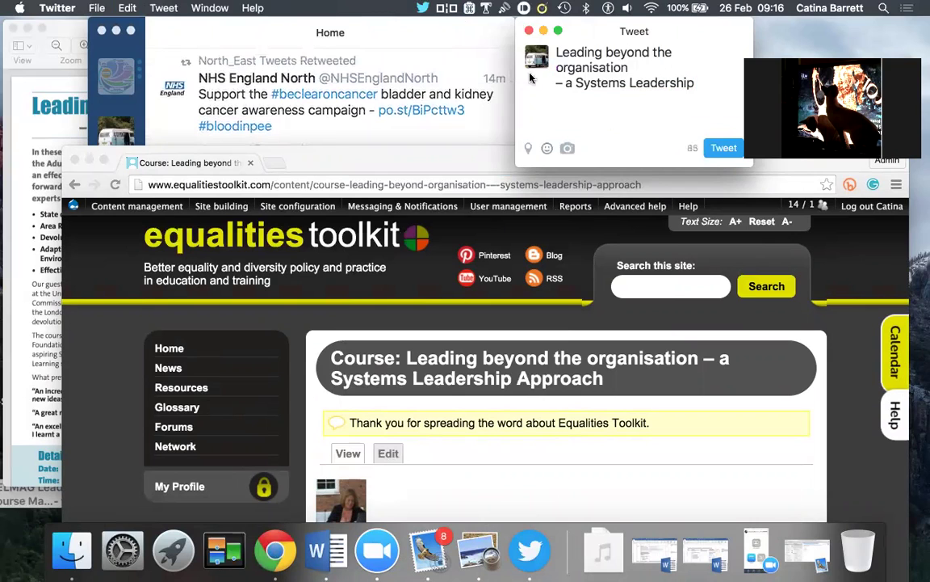
pyautogui.click(469, 8)
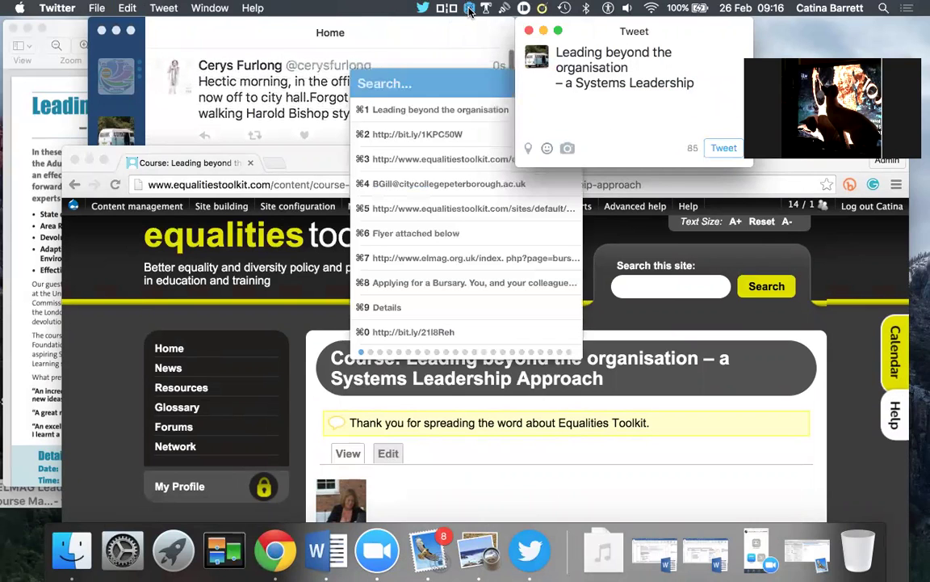
pyautogui.click(415, 133)
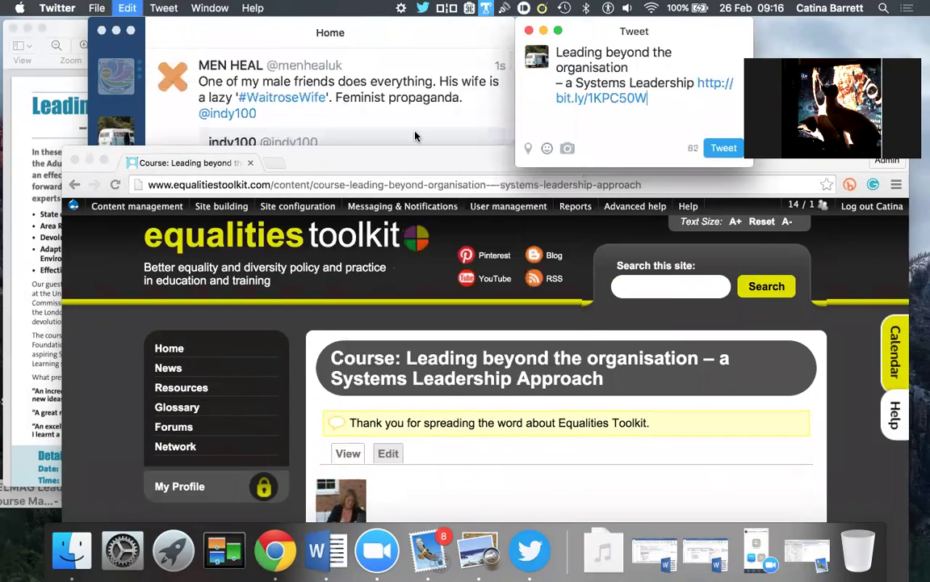
pyautogui.click(565, 151)
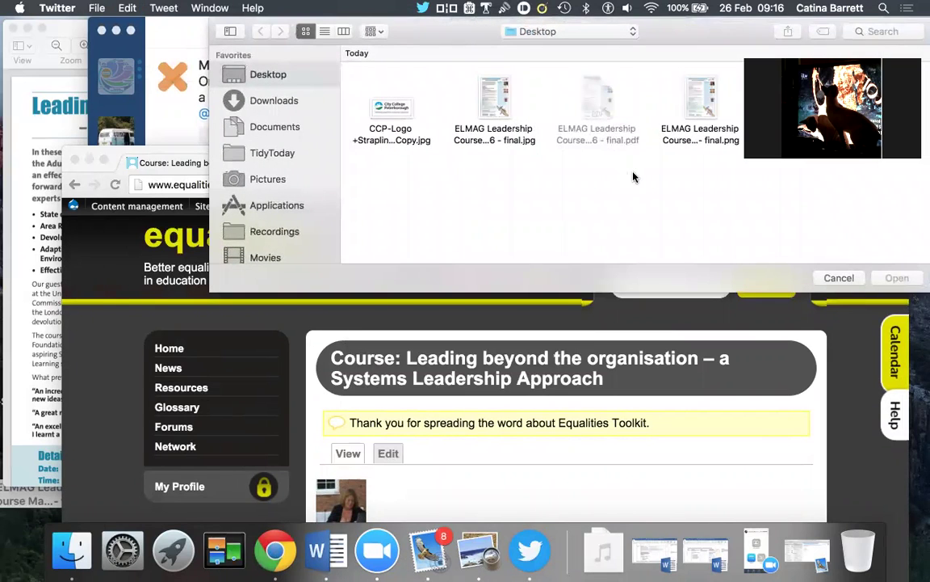
pyautogui.doubleClick(698, 97)
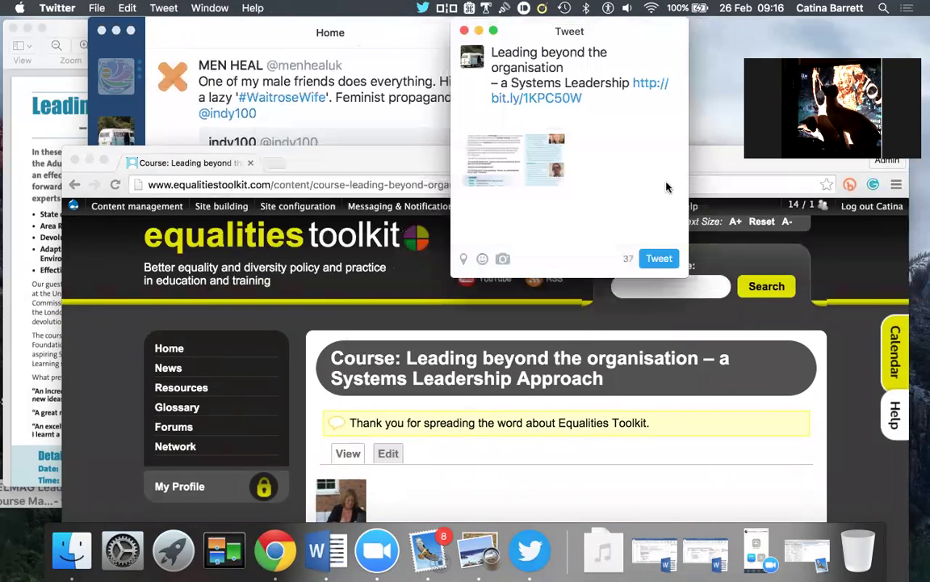
# Add "1-day course for senior managers in ACL - " at the start of the tweet.
pyautogui.moveTo(549, 174)
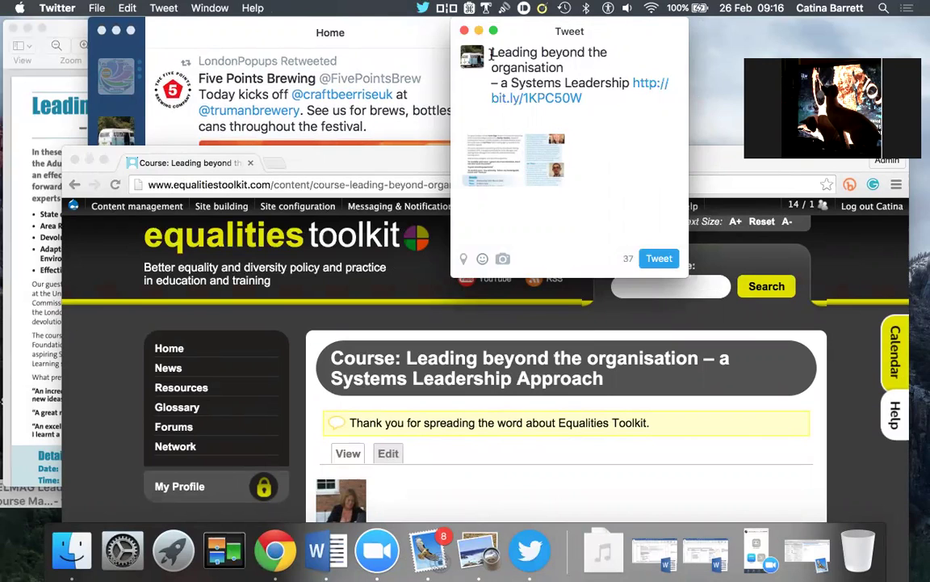
pyautogui.write('1-day ')
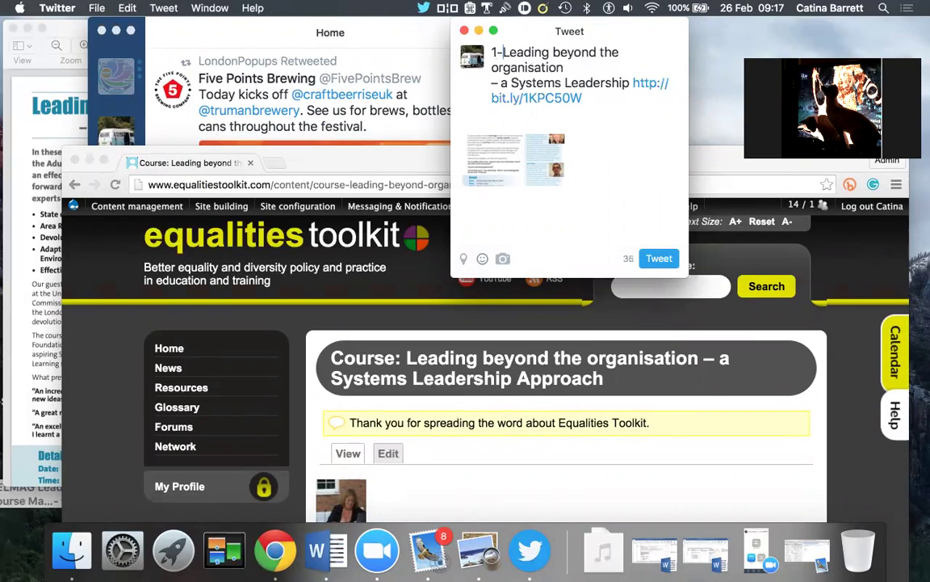
pyautogui.write('course fo')
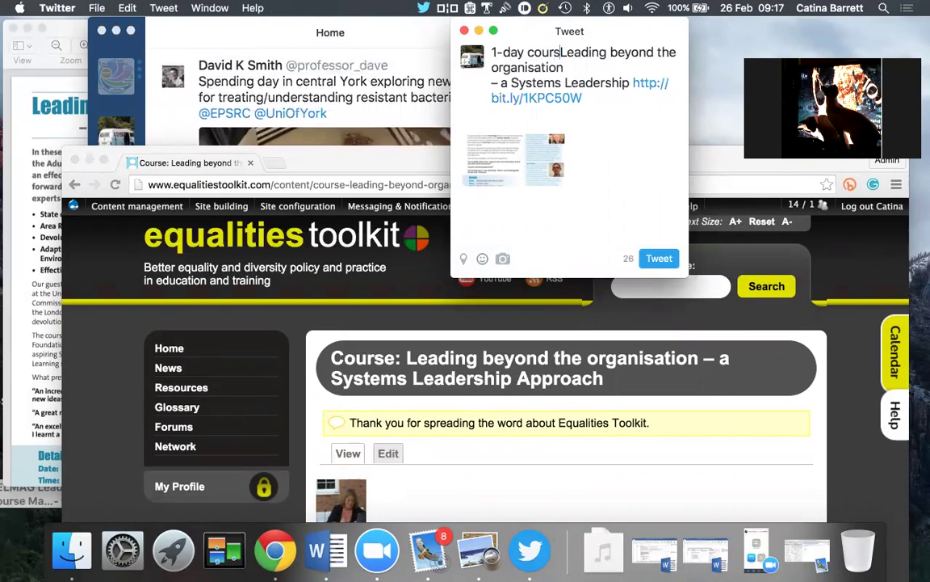
pyautogui.write('r ')
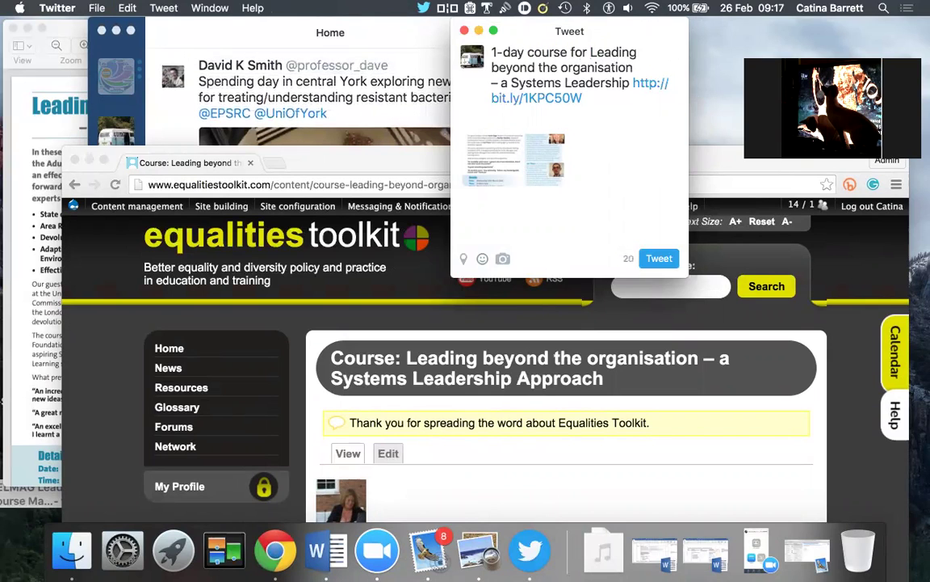
pyautogui.write('senior ')
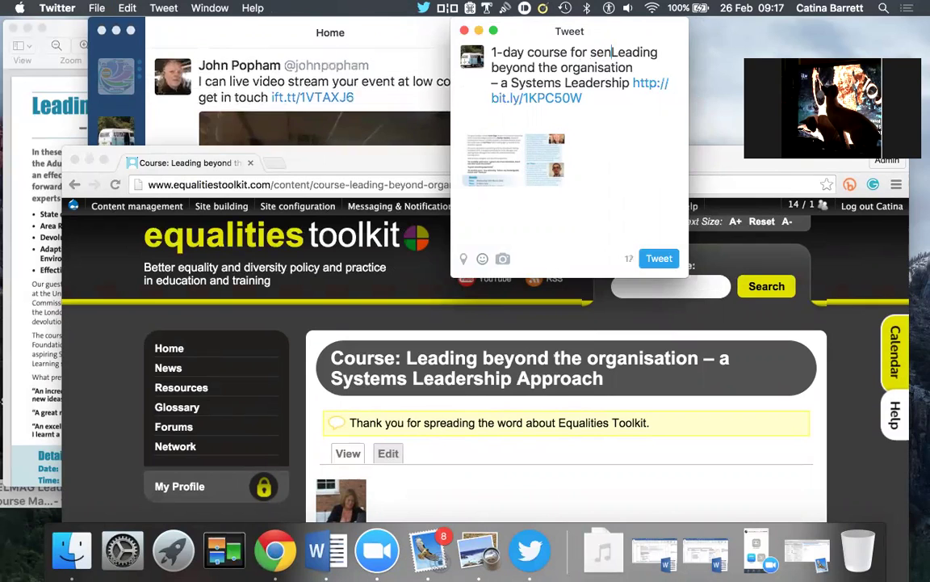
pyautogui.write('managers in')
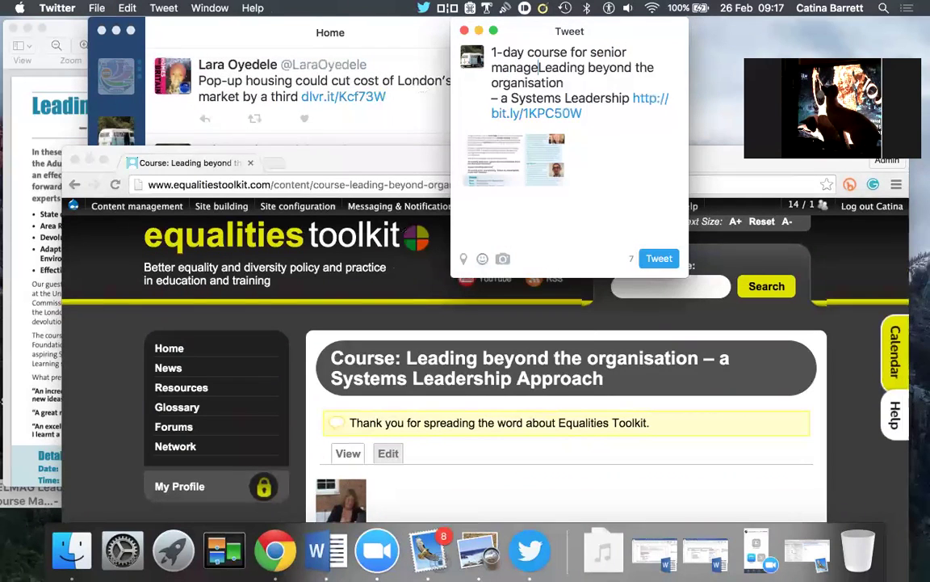
pyautogui.write(' ACL')
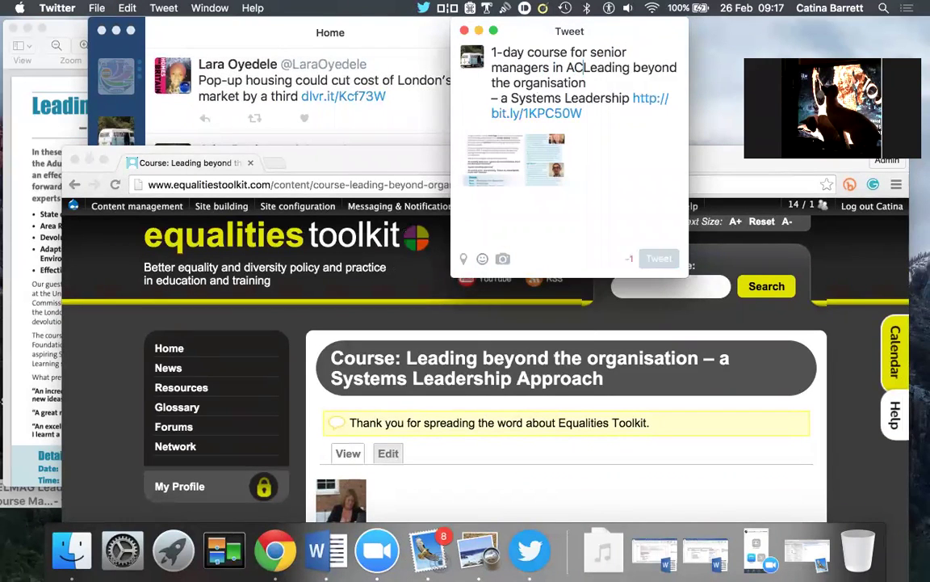
pyautogui.write(' - L')
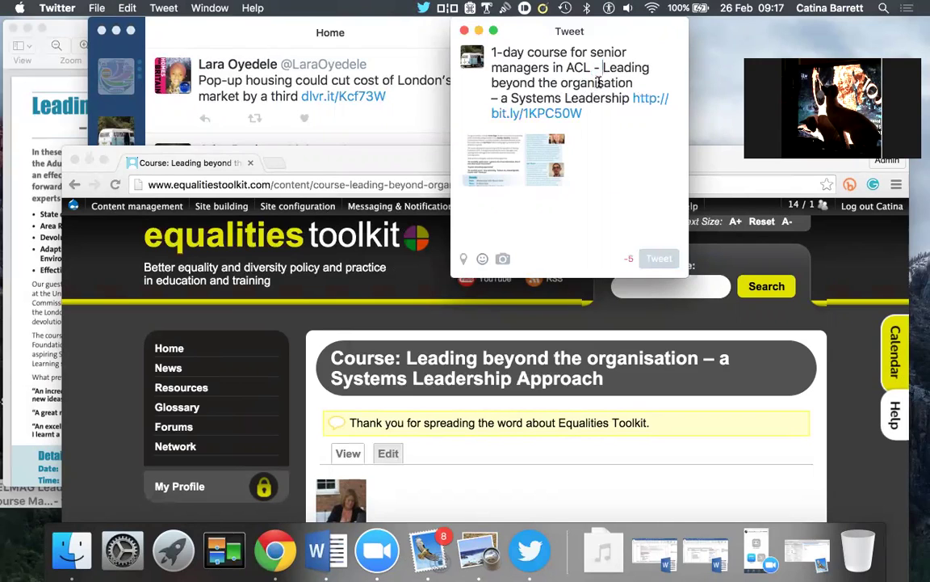
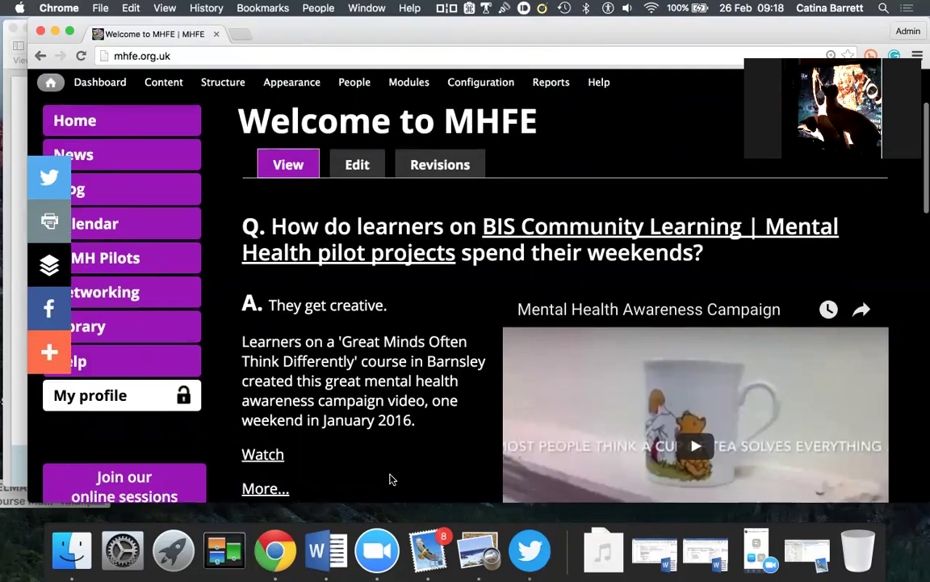
# Start a new News content item on the MHFE site.
pyautogui.scroll(6, 390, 480)
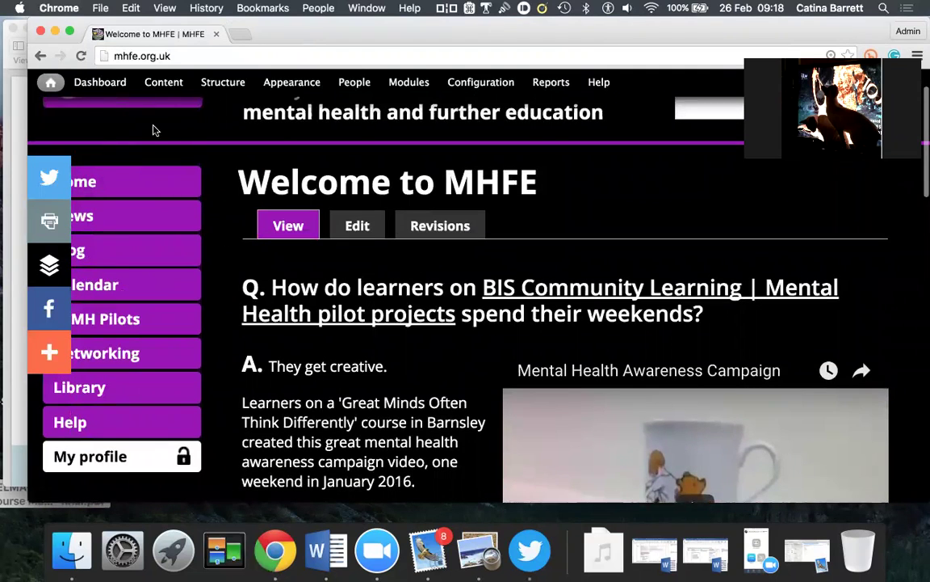
pyautogui.click(162, 84)
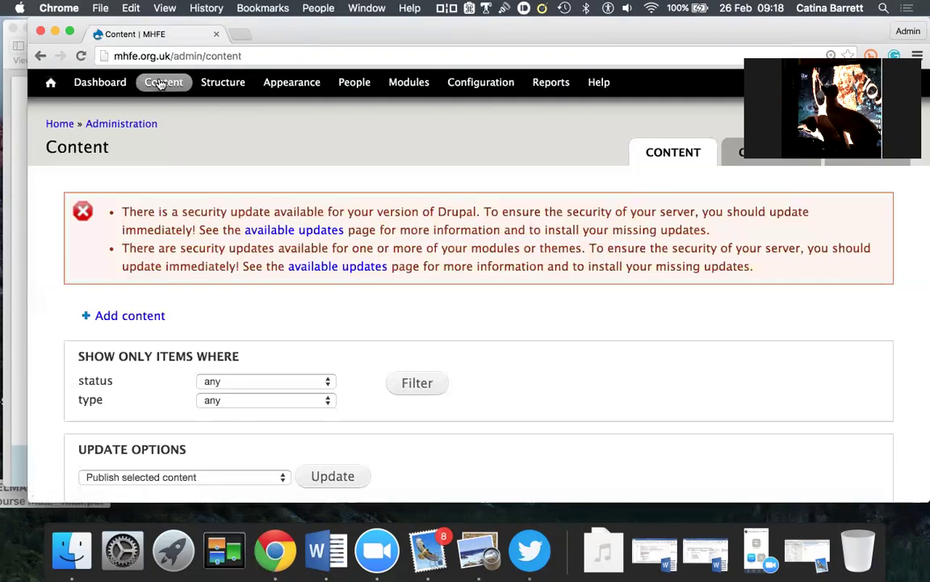
pyautogui.click(124, 316)
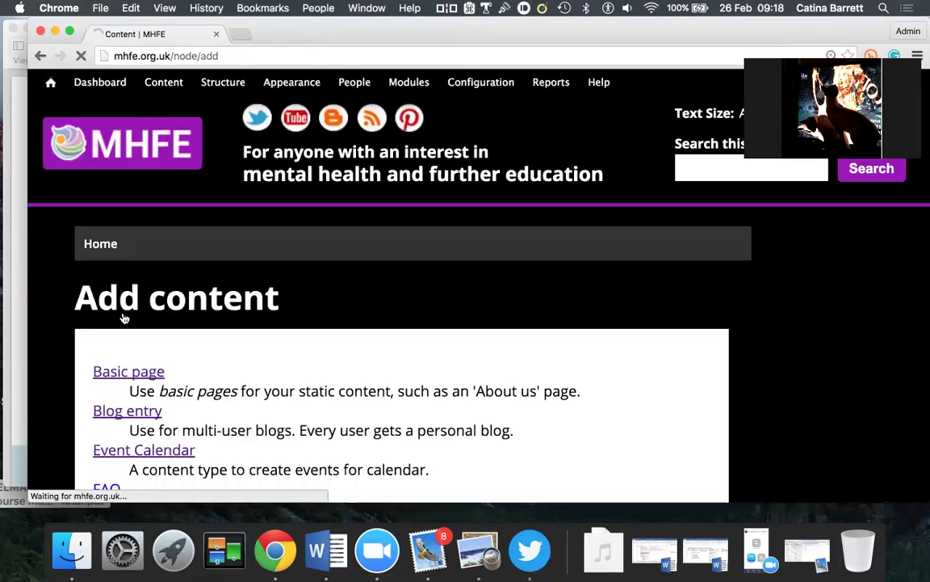
pyautogui.scroll(-3, 194, 355)
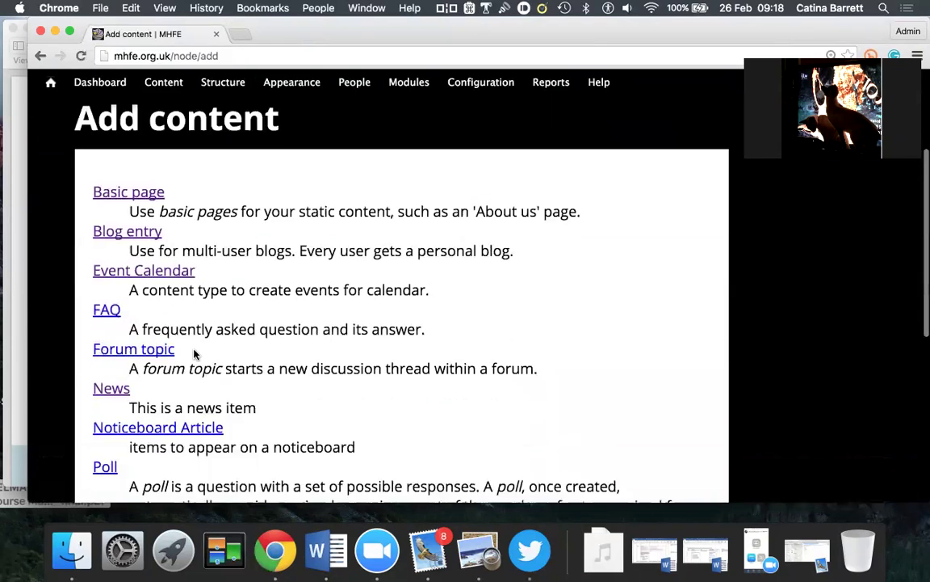
pyautogui.scroll(-2, 194, 353)
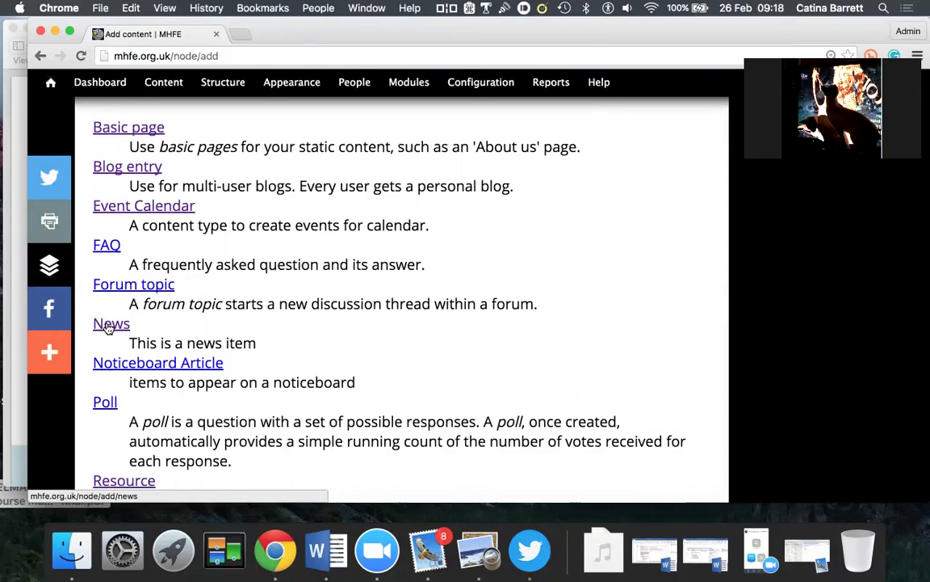
pyautogui.click(109, 325)
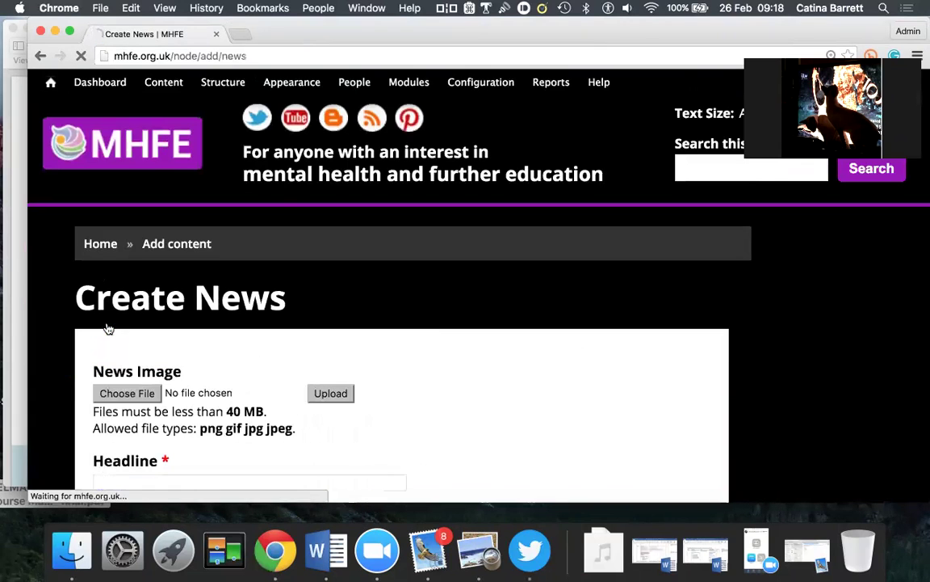
# Upload CCP-Logo+Strapline(Col) - Copy - Copy.jpg as the image for the news item.
pyautogui.scroll(-5, 229, 400)
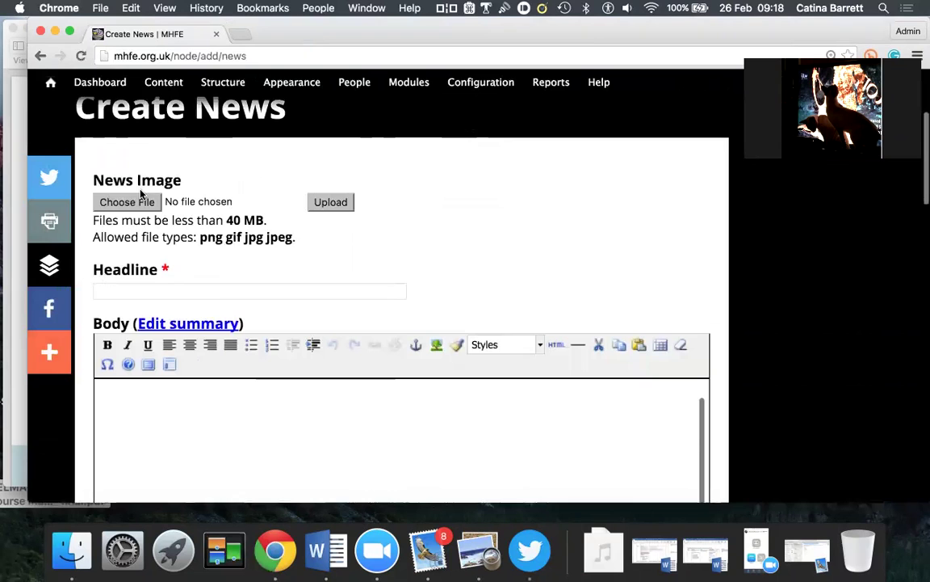
pyautogui.click(123, 202)
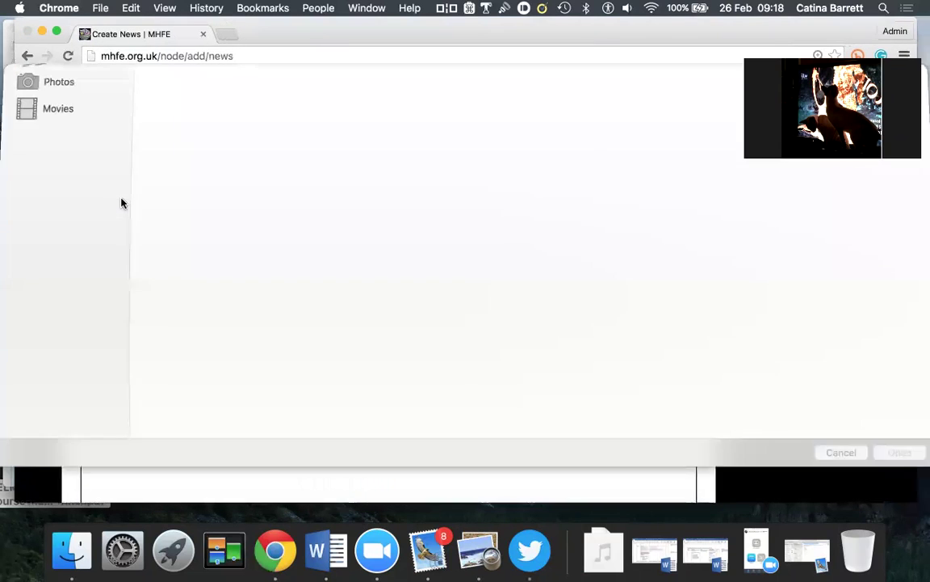
pyautogui.doubleClick(176, 151)
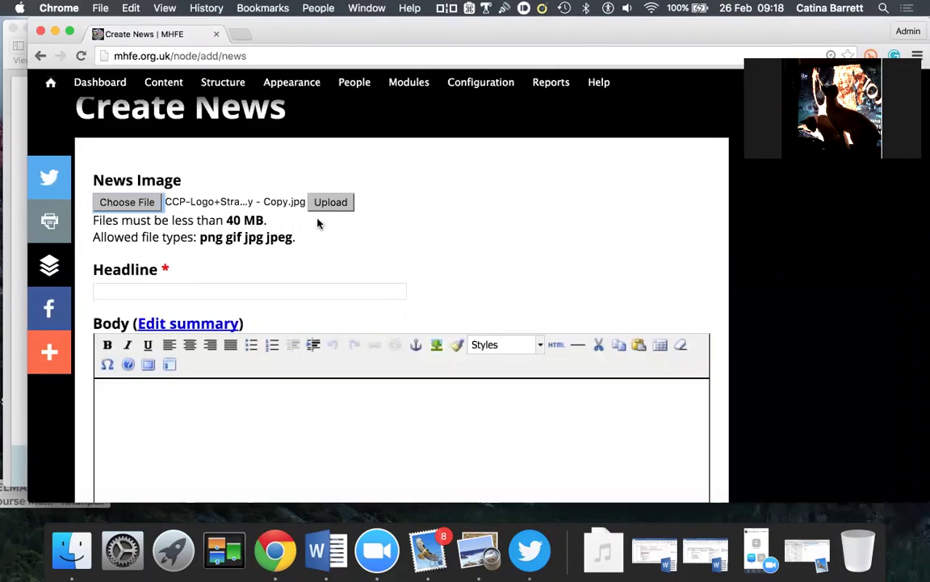
pyautogui.click(330, 202)
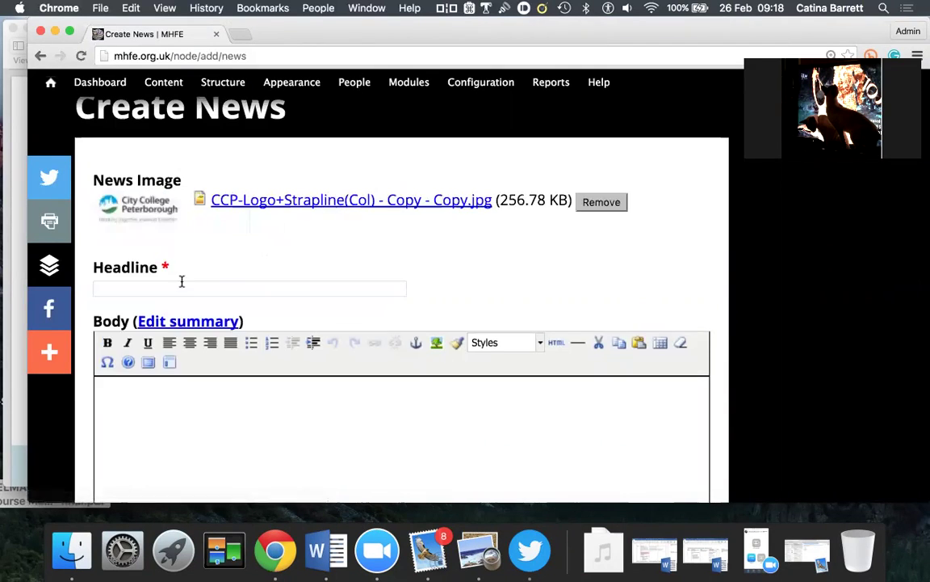
# Fill the headline with "Leading beyond the organisation – a Systems Leadership Approach" from the clipboard history and insert "course" after the dash.
pyautogui.click(126, 288)
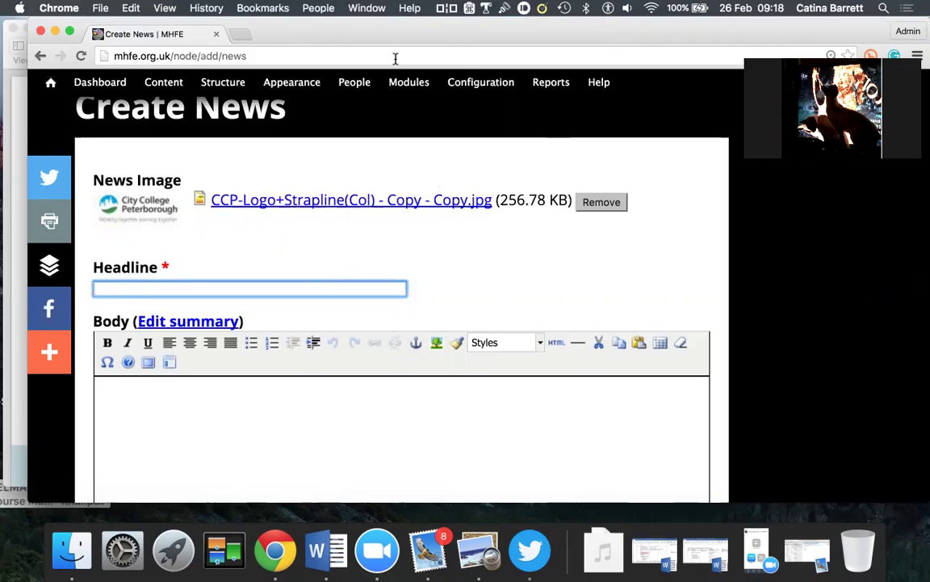
pyautogui.click(470, 9)
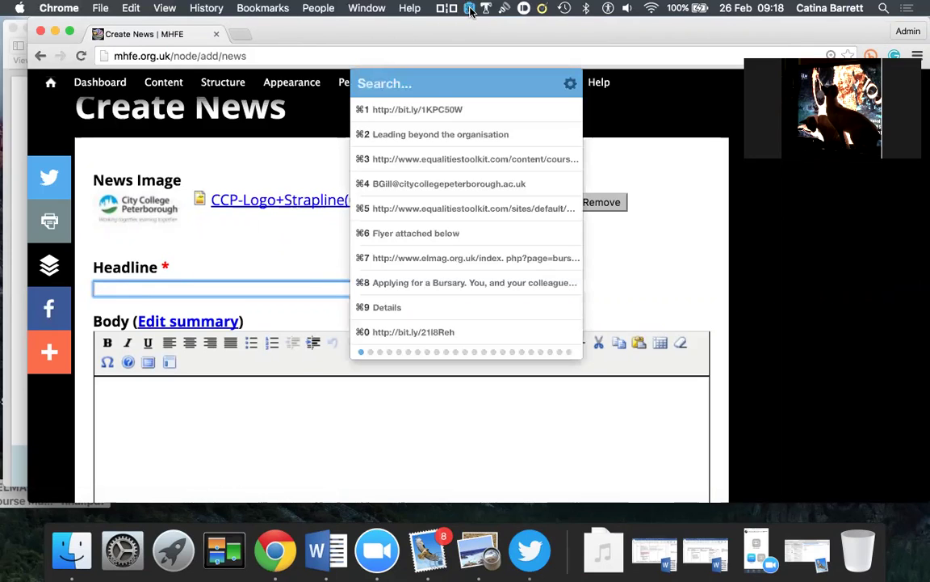
pyautogui.click(403, 134)
pyautogui.doubleClick(229, 288)
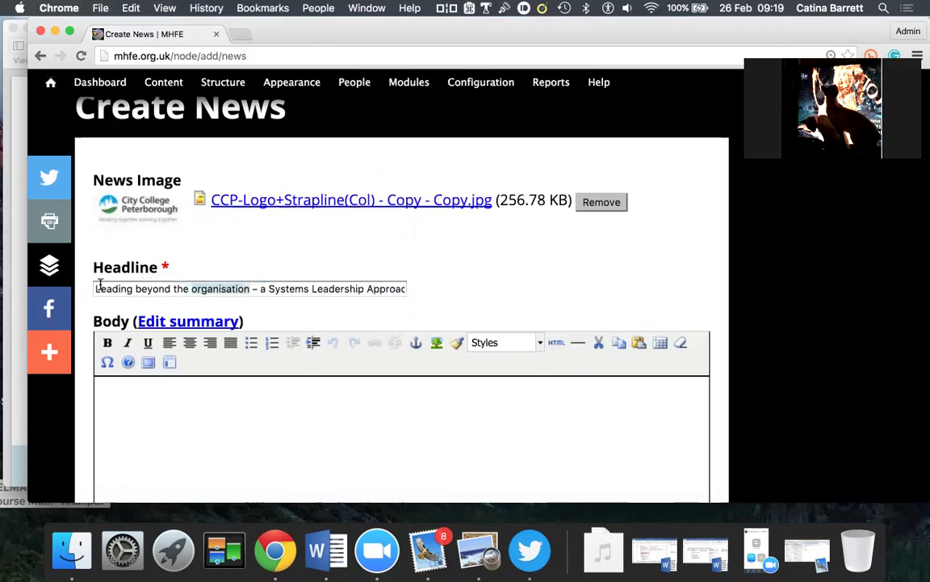
pyautogui.click(253, 288)
pyautogui.write('–course')
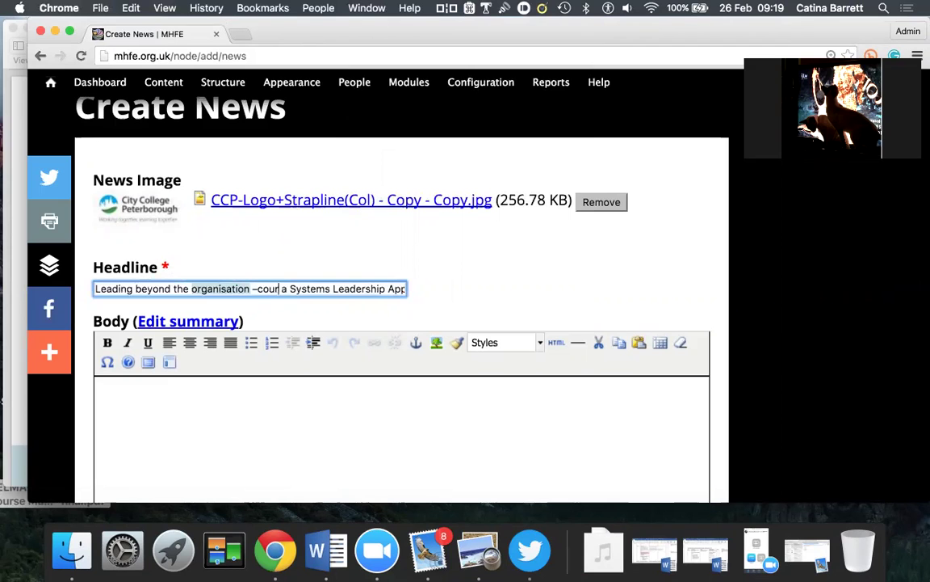
# Change the text format of the news body to one that offers the extended set of formatting tools.
pyautogui.scroll(-6, 232, 408)
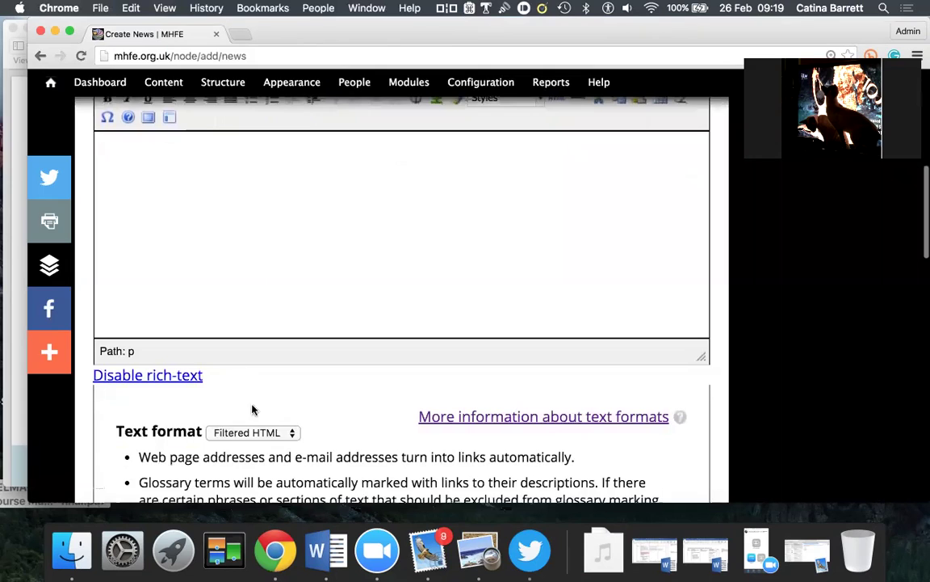
pyautogui.click(292, 434)
pyautogui.click(270, 445)
pyautogui.scroll(5, 62, 390)
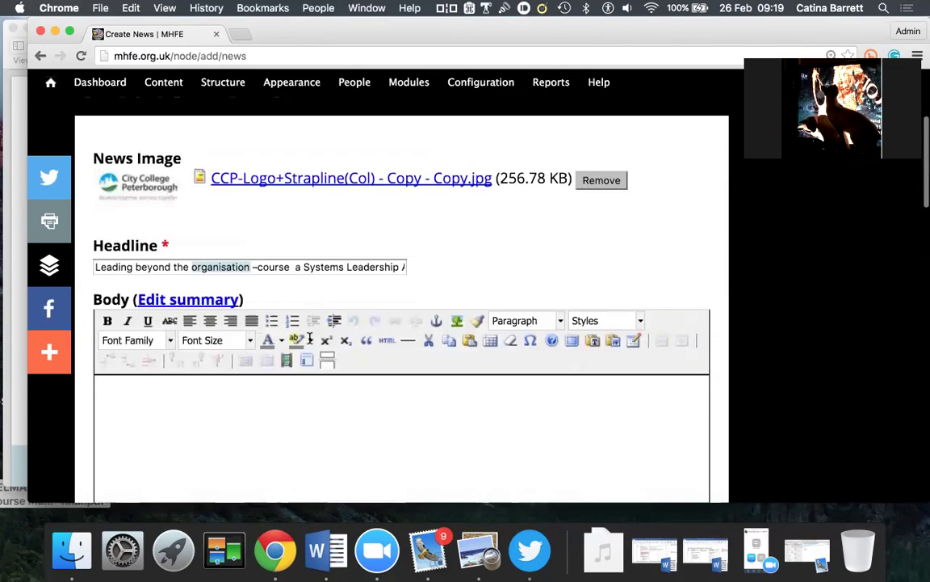
pyautogui.scroll(-2, 399, 423)
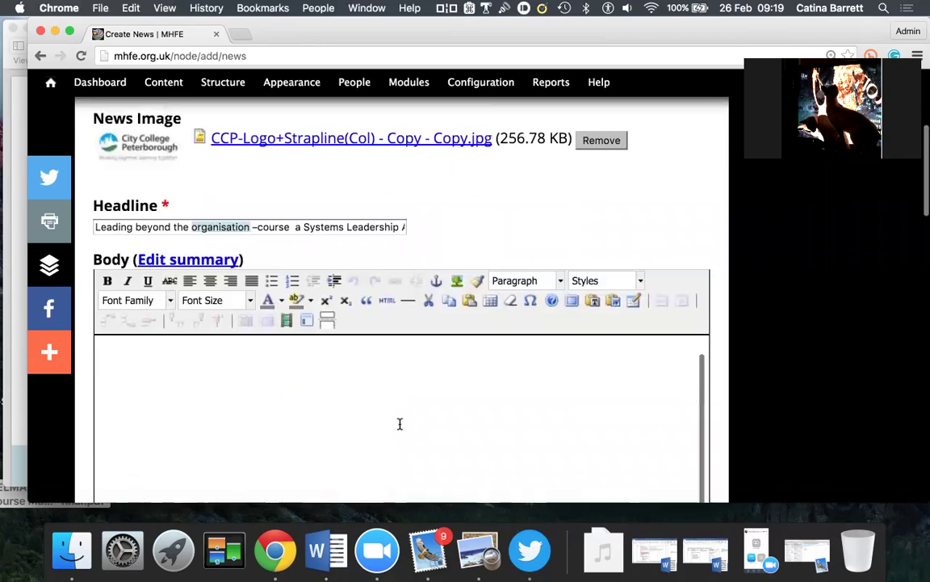
pyautogui.scroll(-1, 295, 402)
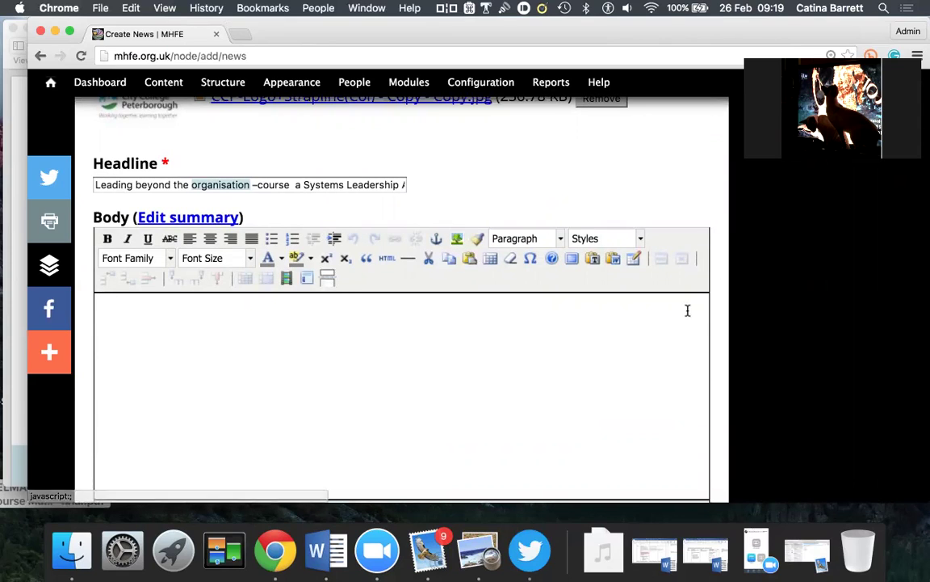
pyautogui.scroll(-5, 513, 403)
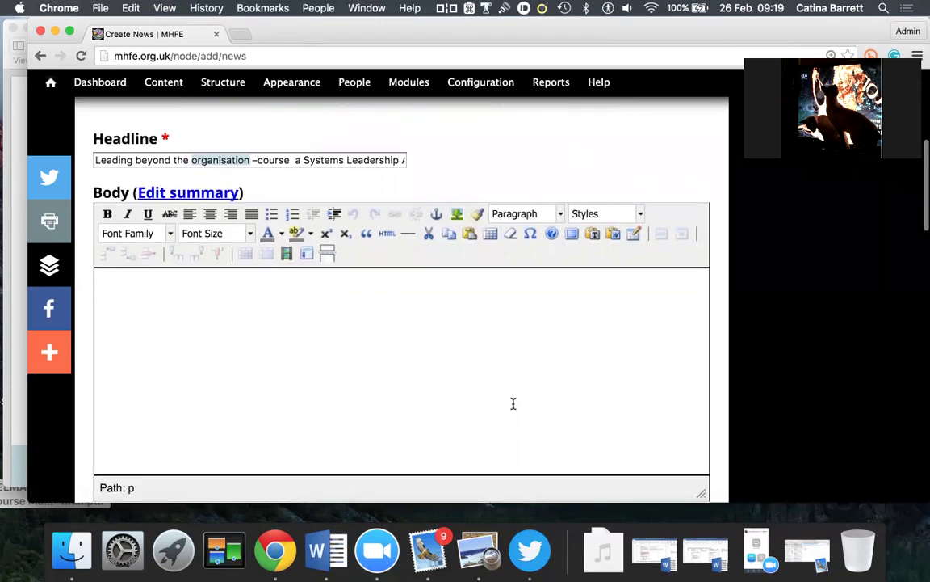
# Tag the news item as "Miscellaneous news".
pyautogui.scroll(-6, 513, 403)
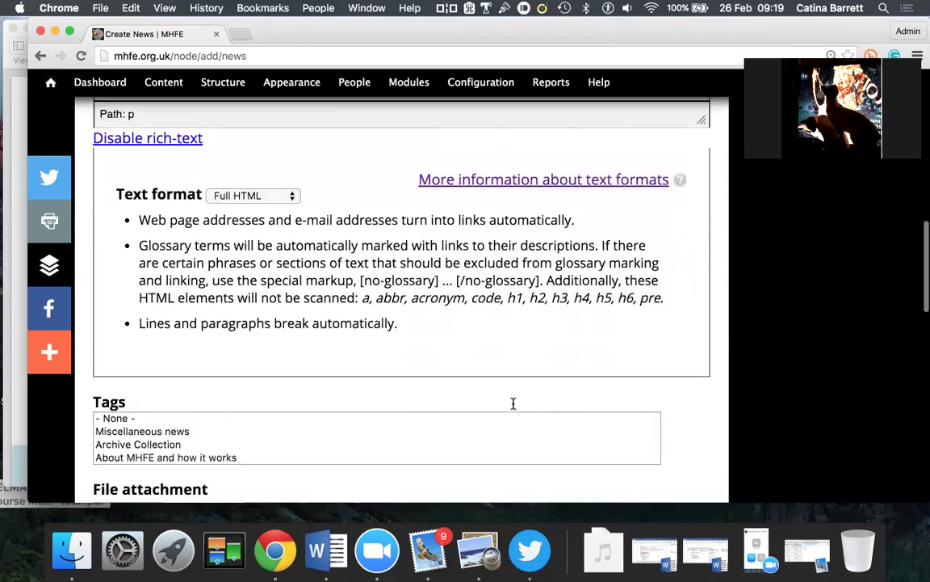
pyautogui.scroll(-3, 691, 436)
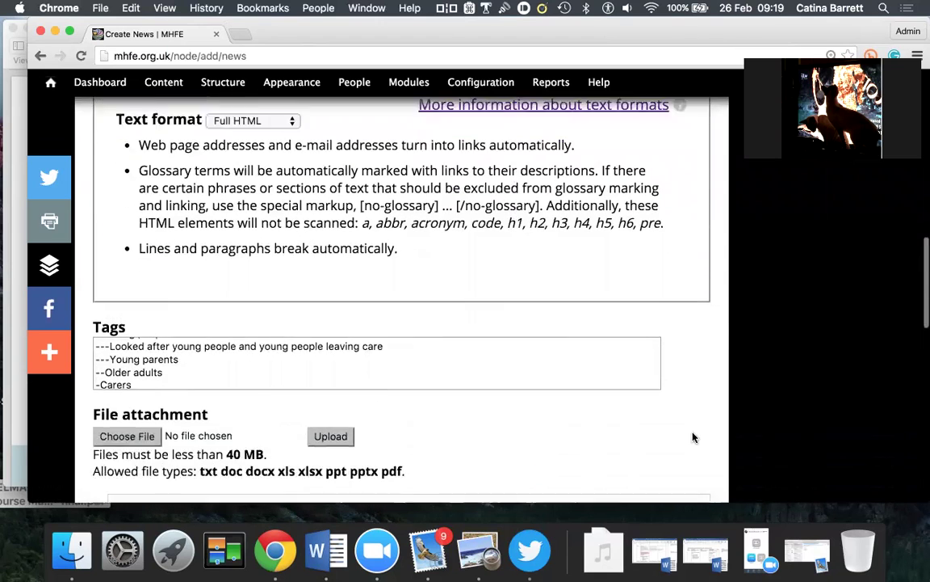
pyautogui.scroll(10, 321, 315)
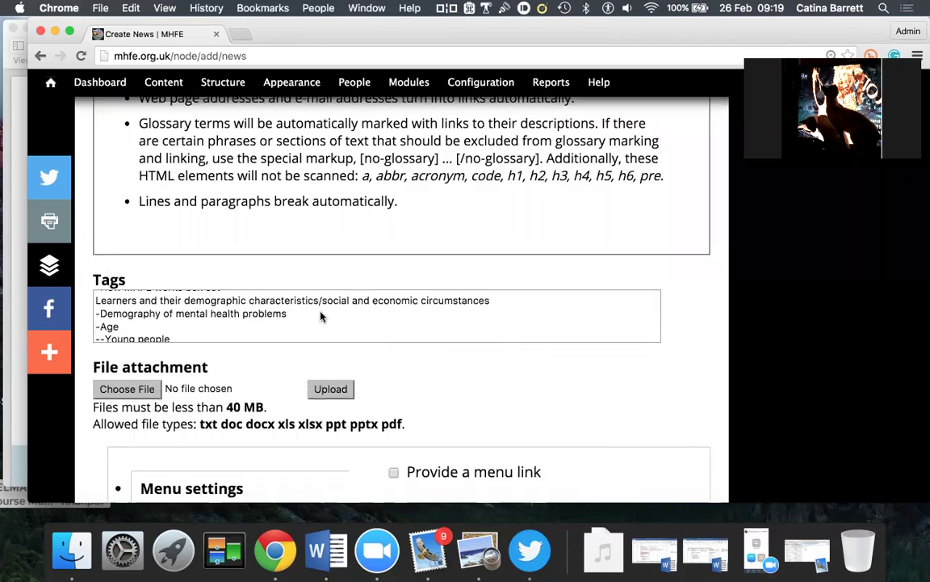
pyautogui.scroll(2, 321, 316)
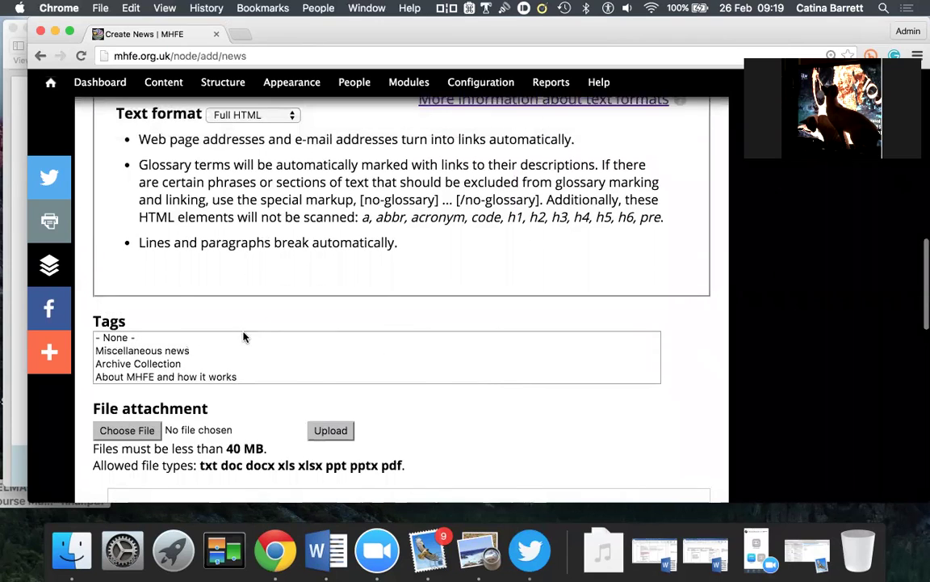
pyautogui.click(159, 353)
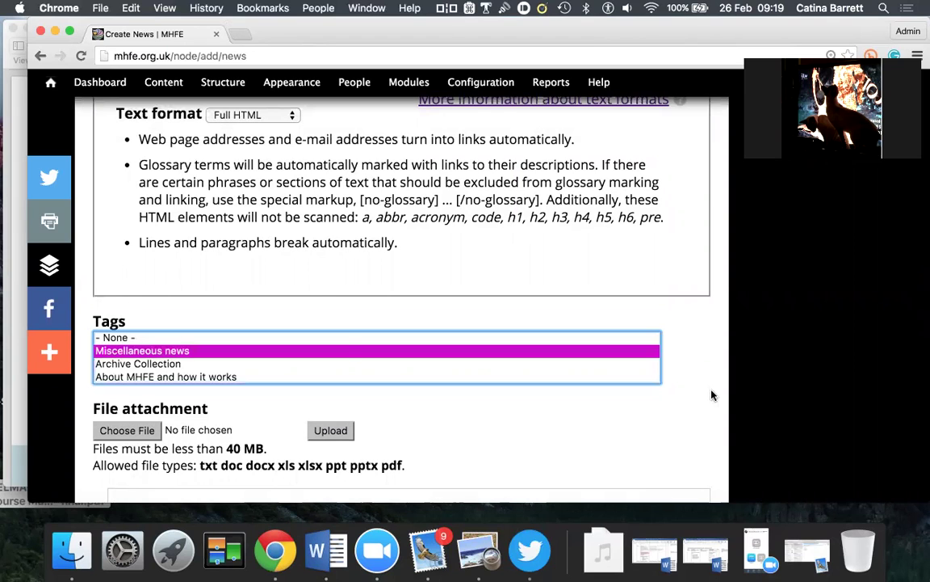
# Attach the desktop file "ELMAG Leadership Course March 2016 - final.pdf" to the news item and upload it.
pyautogui.scroll(-4, 692, 412)
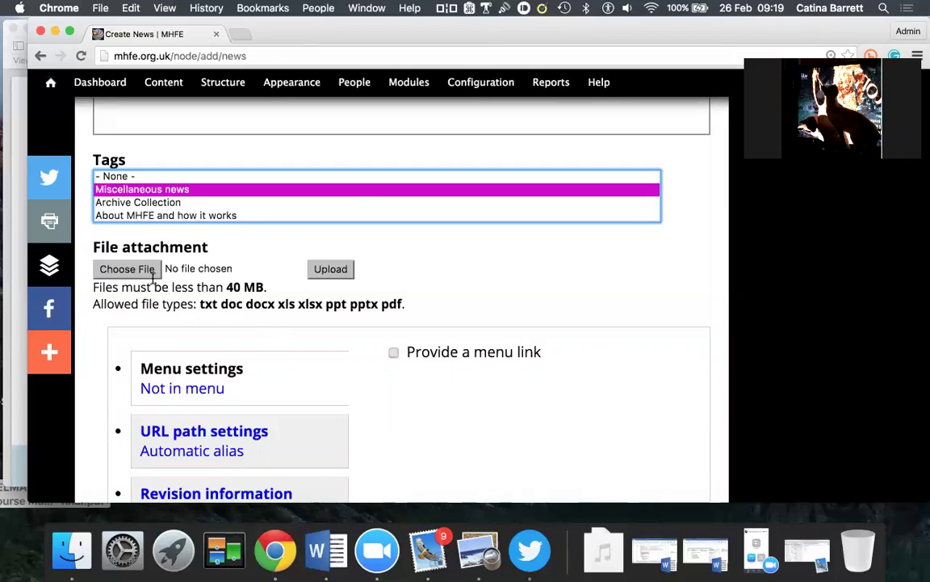
pyautogui.click(123, 270)
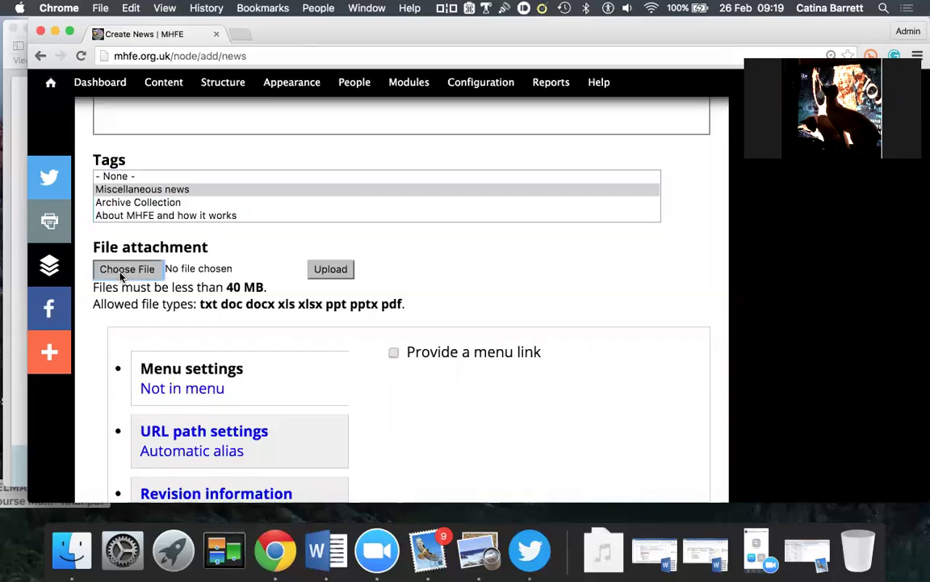
pyautogui.press('super+shift+d')
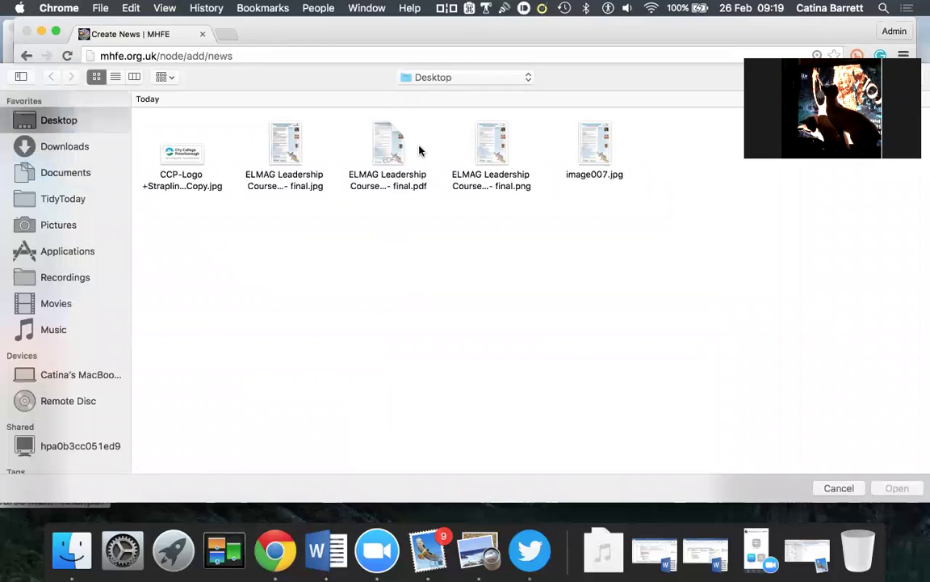
pyautogui.click(389, 141)
pyautogui.doubleClick(389, 141)
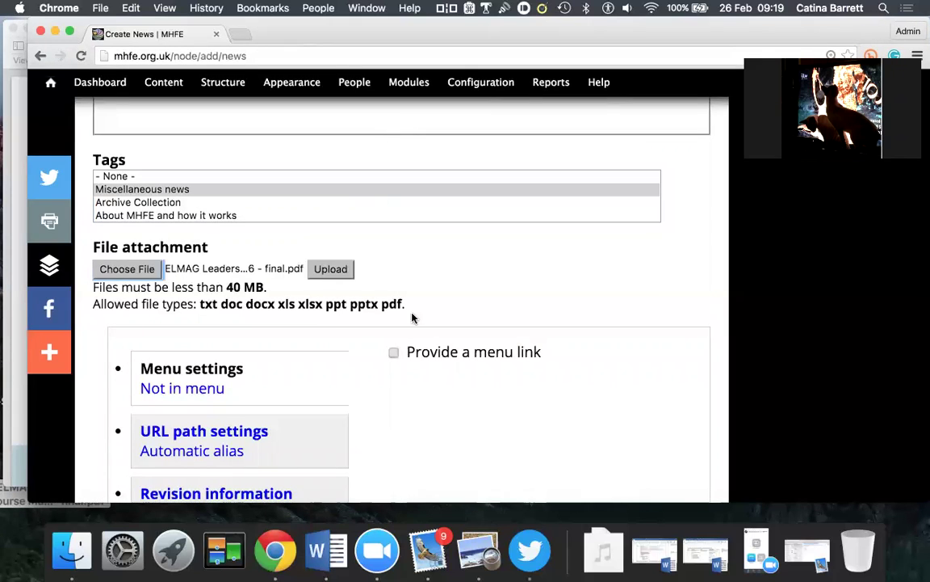
pyautogui.click(337, 269)
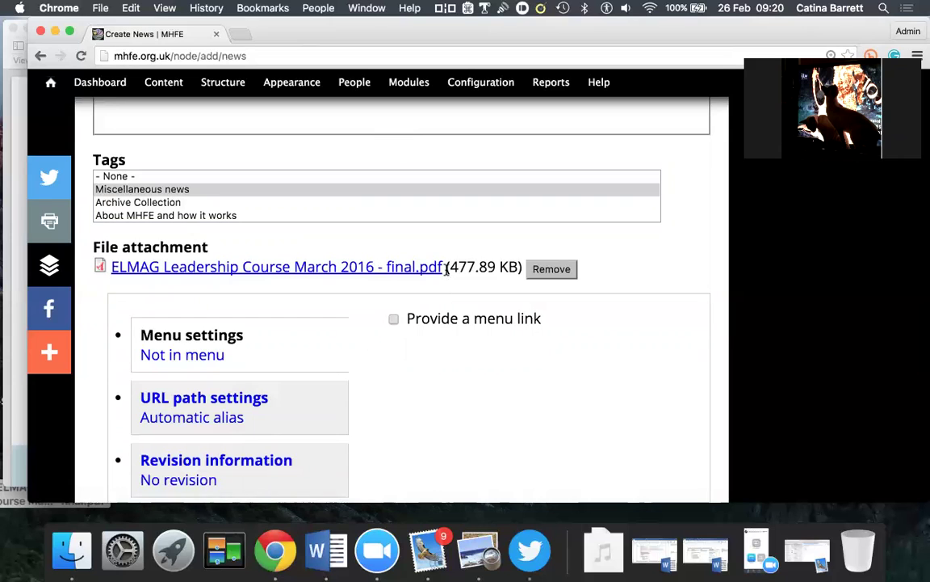
# Copy the link address of the uploaded ELMAG Leadership Course PDF attachment.
pyautogui.rightClick(365, 271)
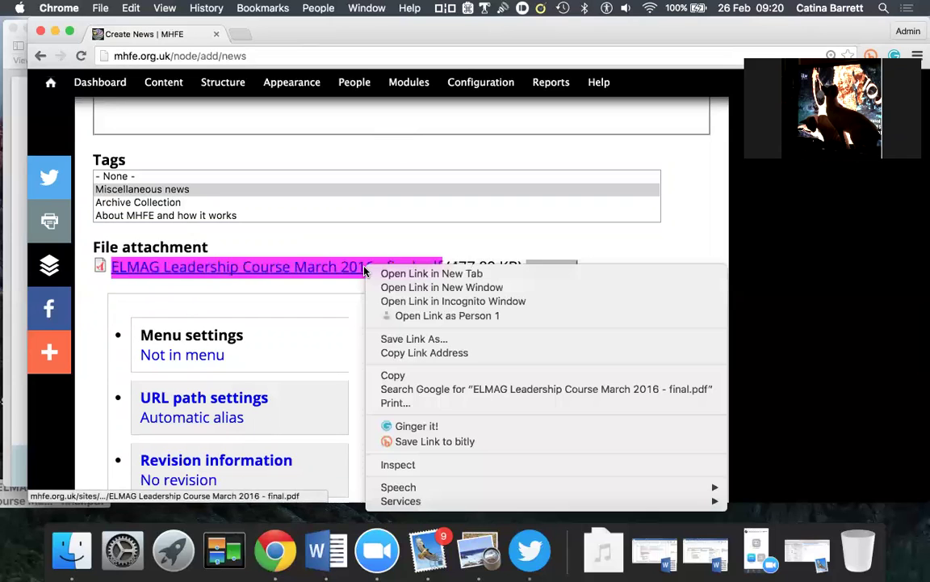
pyautogui.click(398, 356)
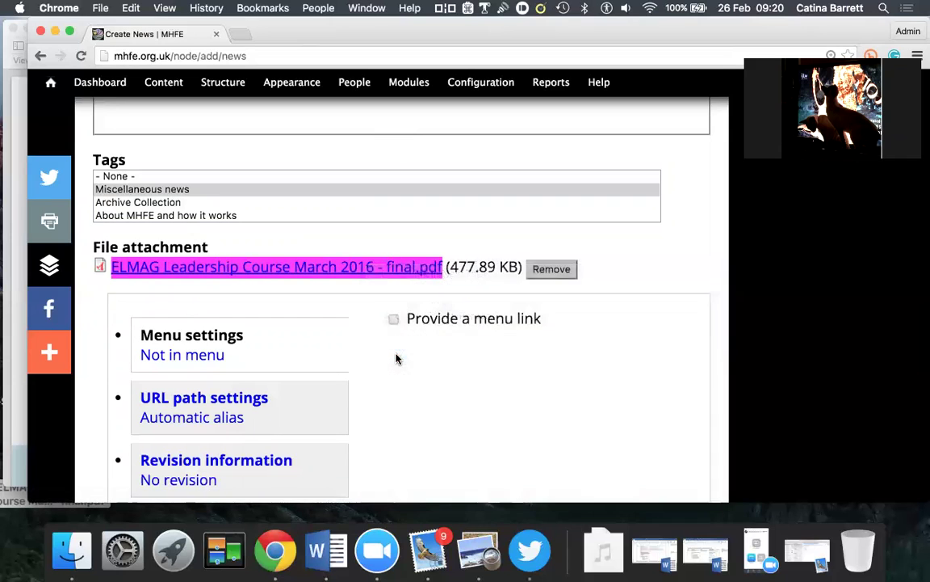
pyautogui.scroll(5, 299, 145)
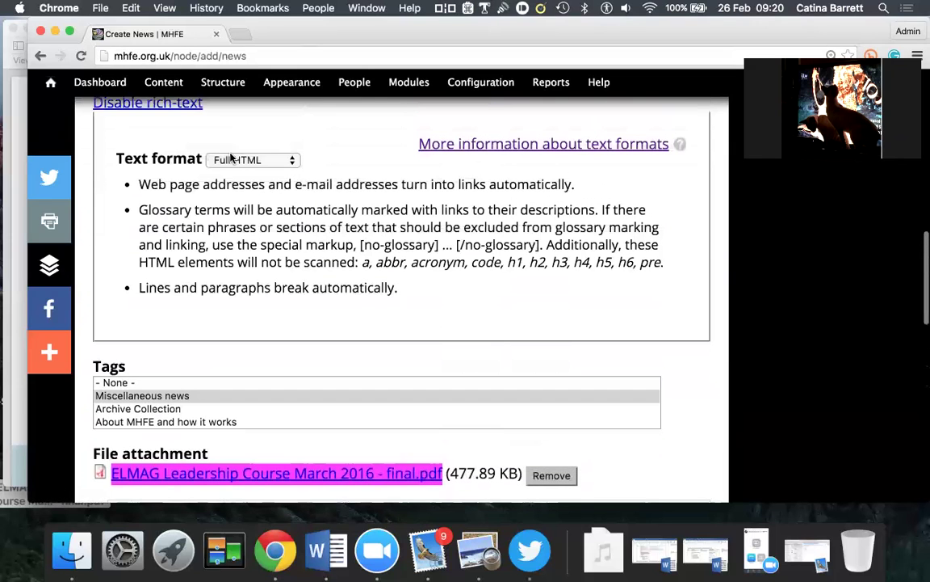
pyautogui.scroll(3, 315, 153)
# Set the news item's publishing options to "Promoted to front page" and "Sticky at top of lists", keeping subscription notifications on.
pyautogui.scroll(-10, 342, 204)
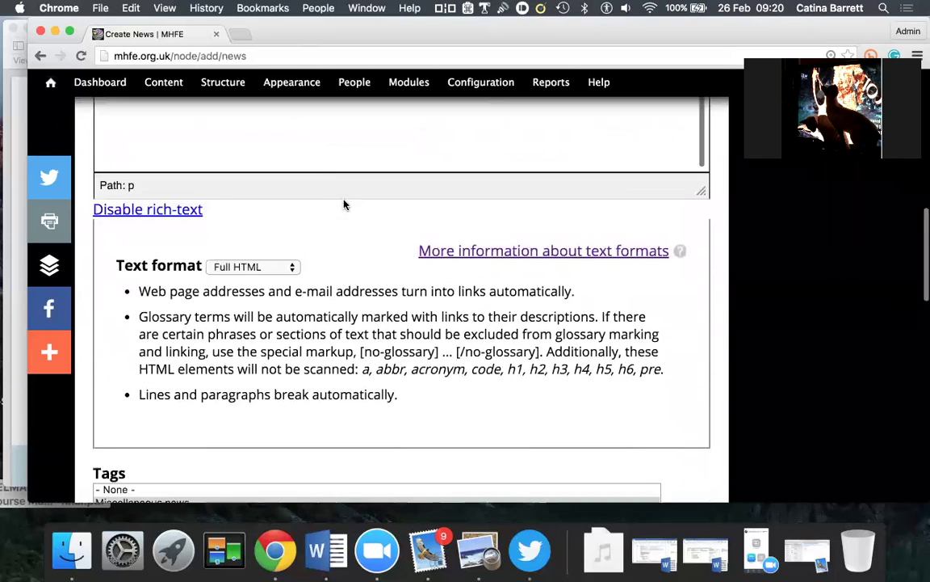
pyautogui.scroll(-10, 391, 447)
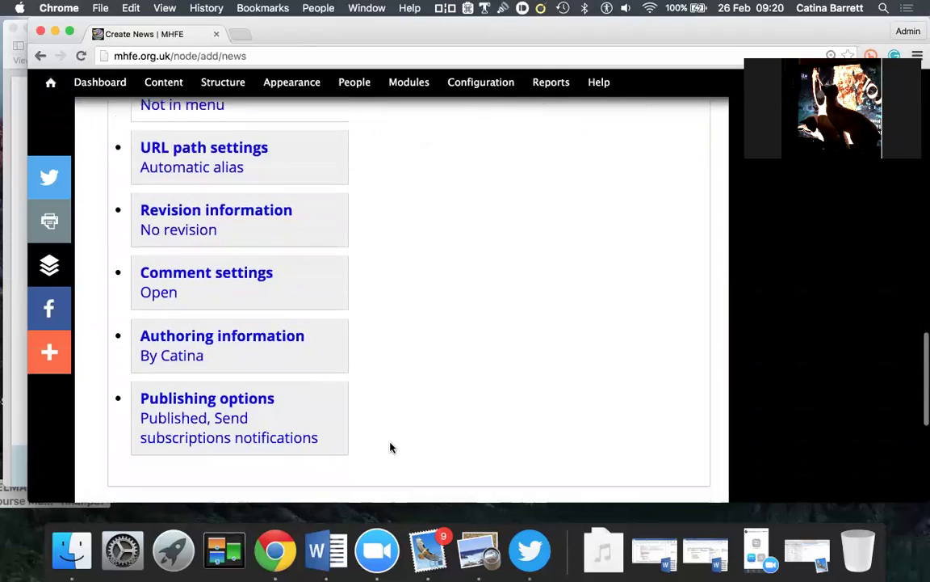
pyautogui.click(208, 267)
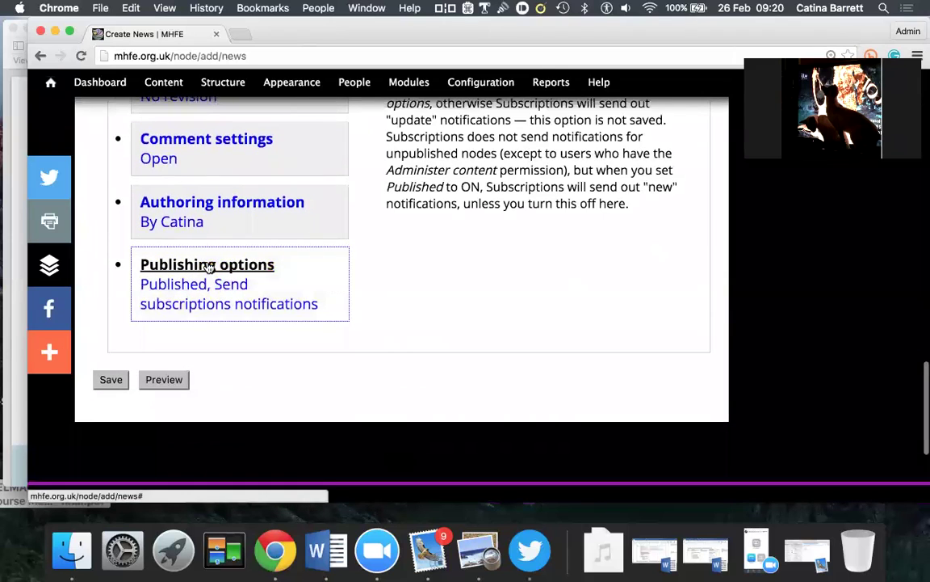
pyautogui.scroll(5, 404, 231)
pyautogui.scroll(1, 452, 243)
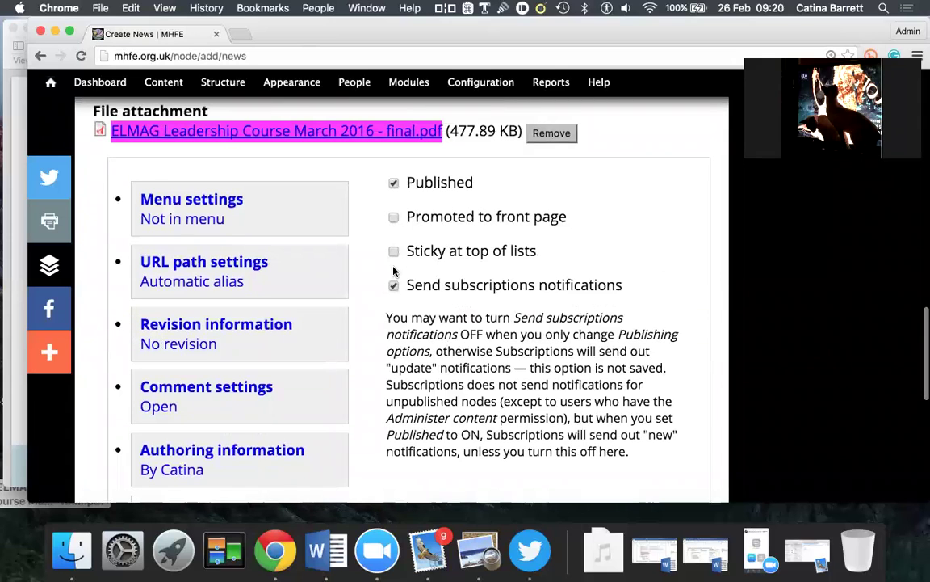
pyautogui.click(394, 217)
pyautogui.click(393, 251)
pyautogui.scroll(-8, 372, 412)
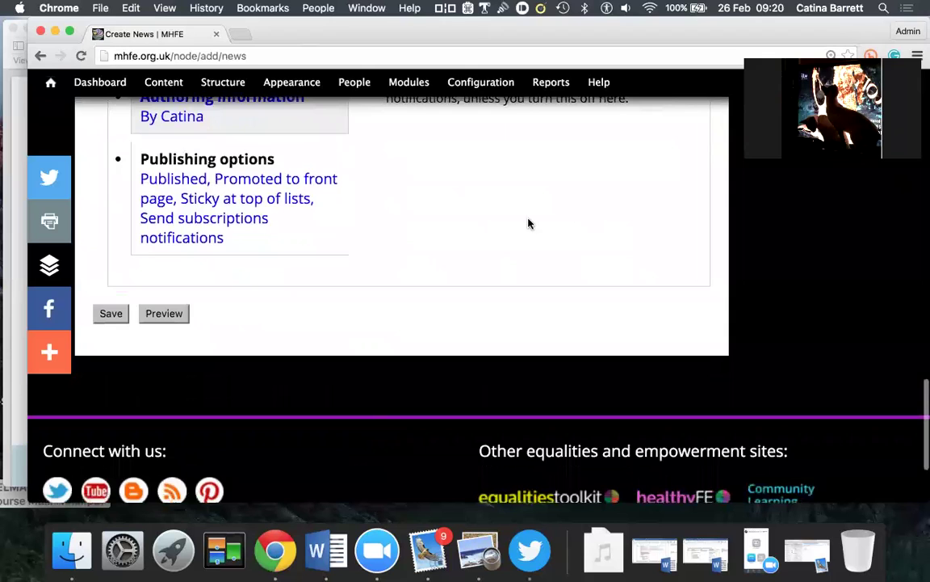
pyautogui.scroll(6, 529, 224)
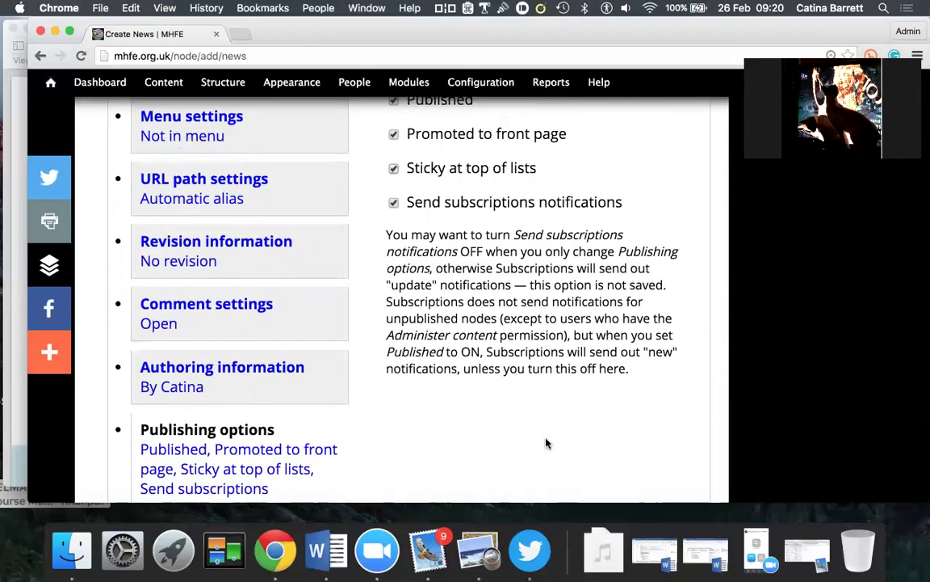
pyautogui.click(395, 202)
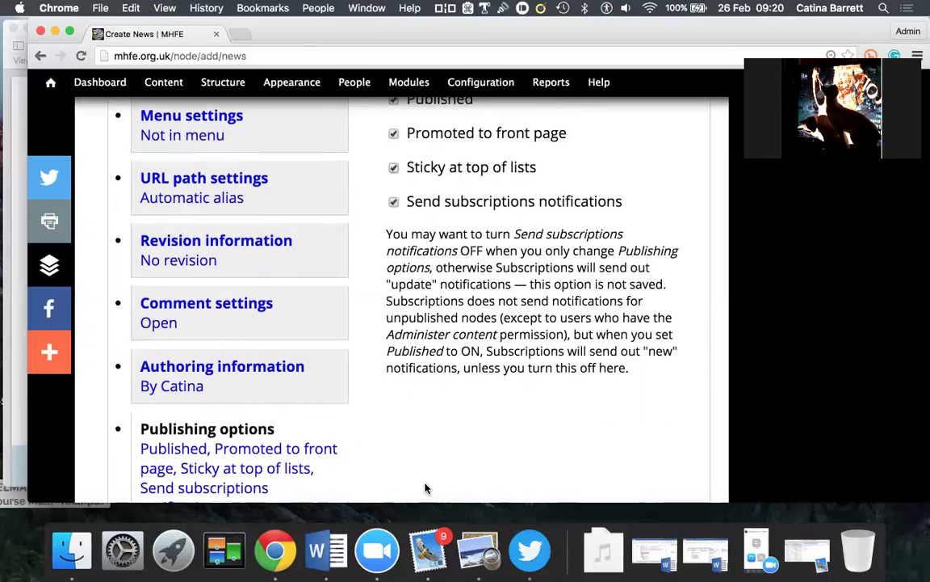
pyautogui.scroll(-6, 426, 488)
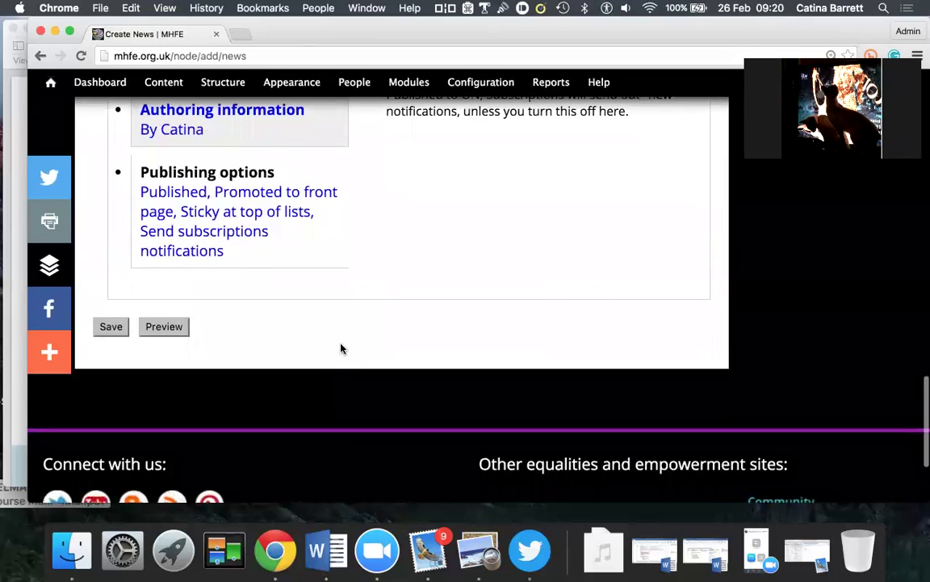
# Go to the MHFE home page and examine its Latest News and Latest Tweets sections.
pyautogui.scroll(10, 450, 296)
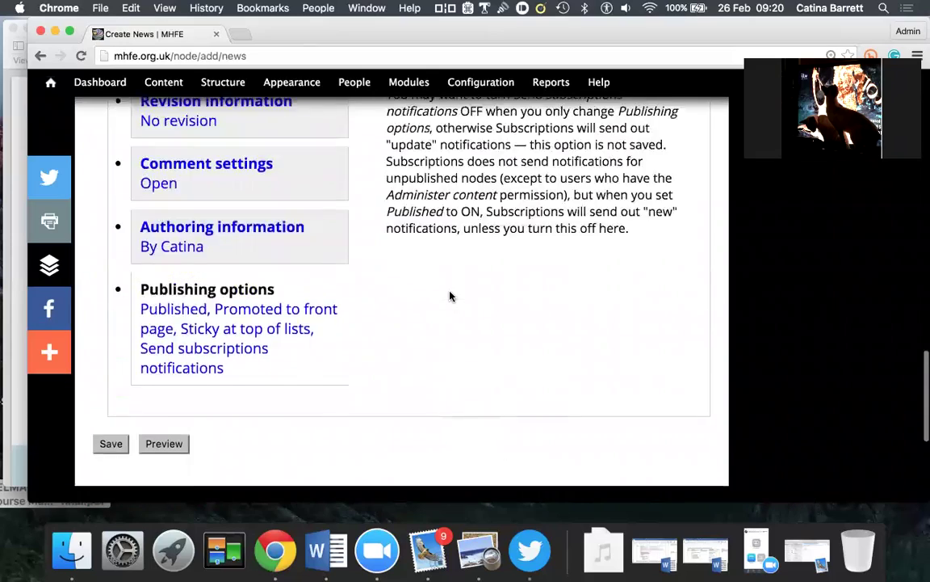
pyautogui.scroll(15, 450, 296)
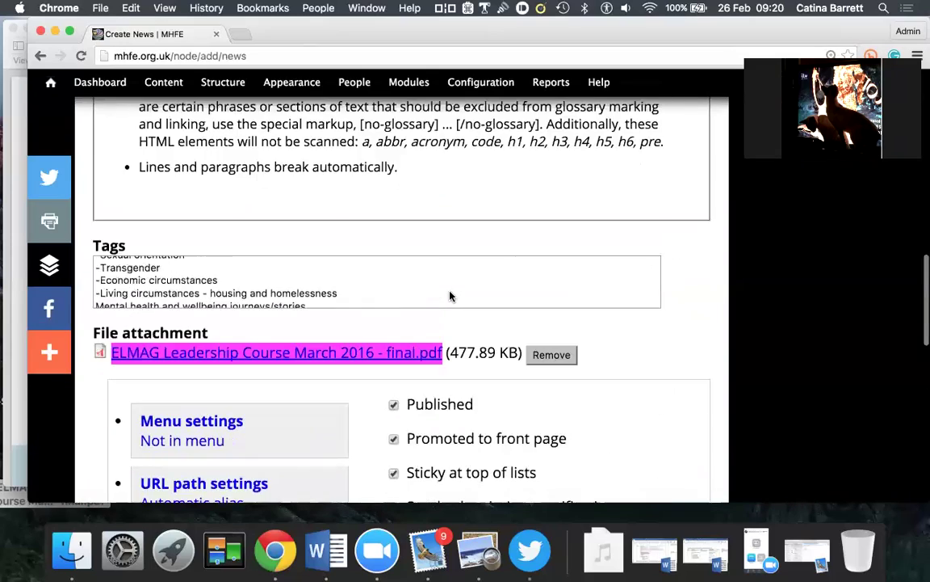
pyautogui.scroll(3, 534, 163)
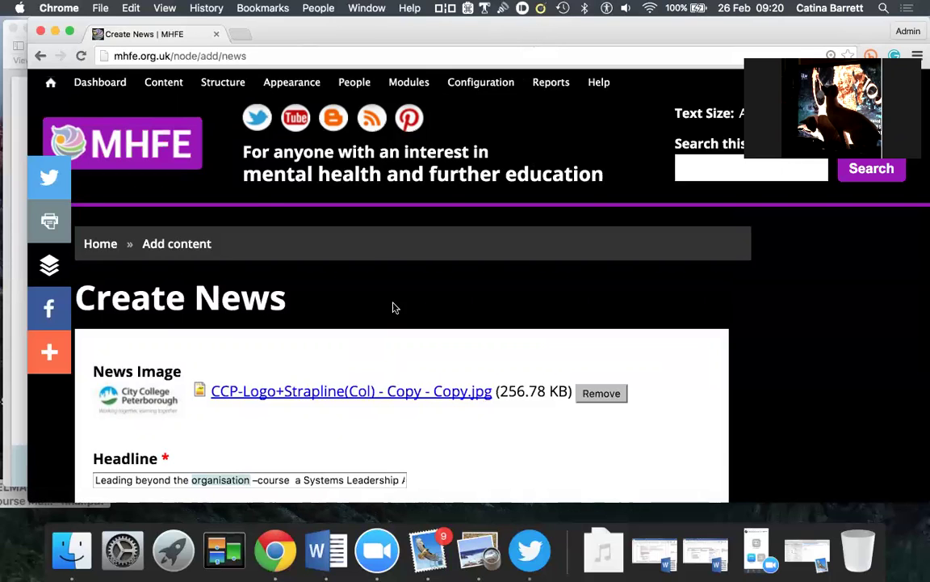
pyautogui.click(101, 244)
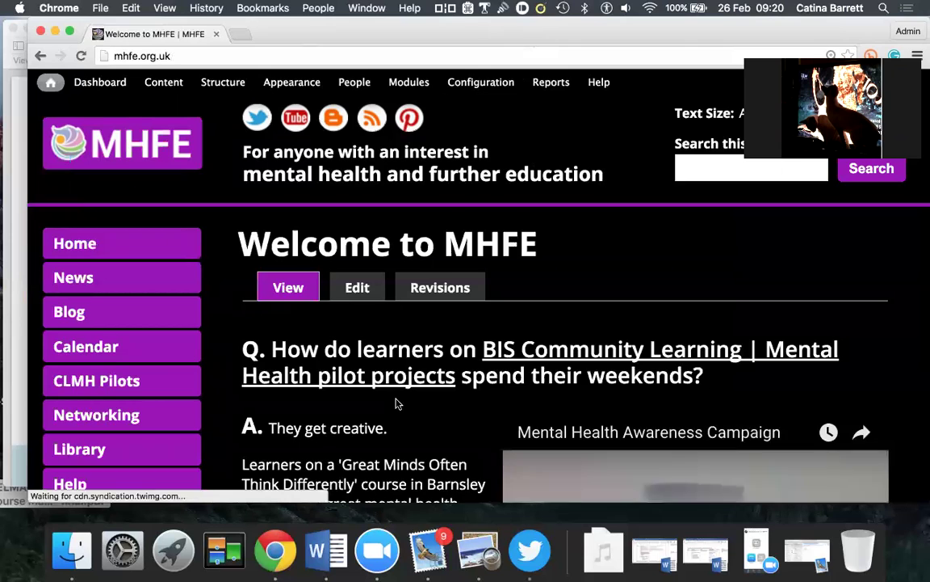
pyautogui.scroll(-8, 396, 403)
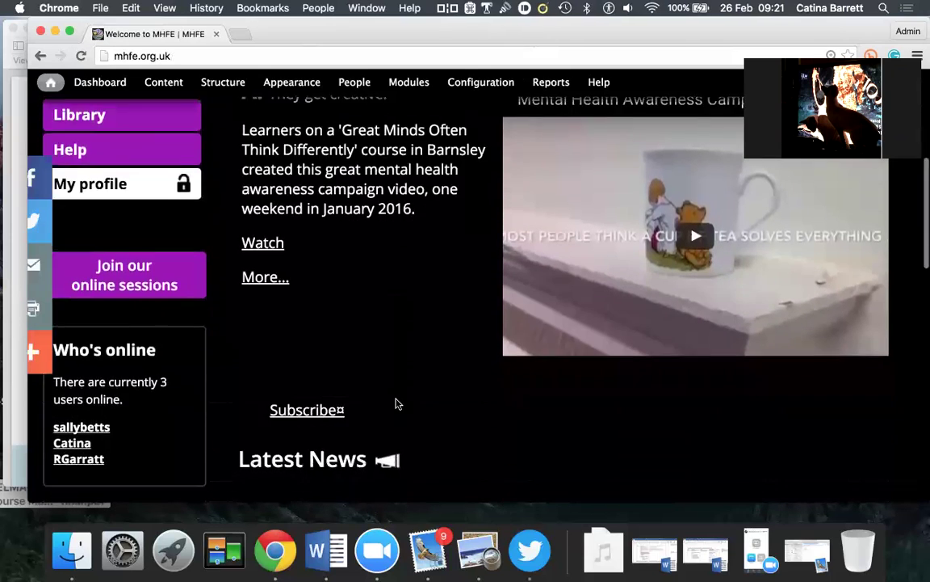
pyautogui.scroll(-6, 396, 404)
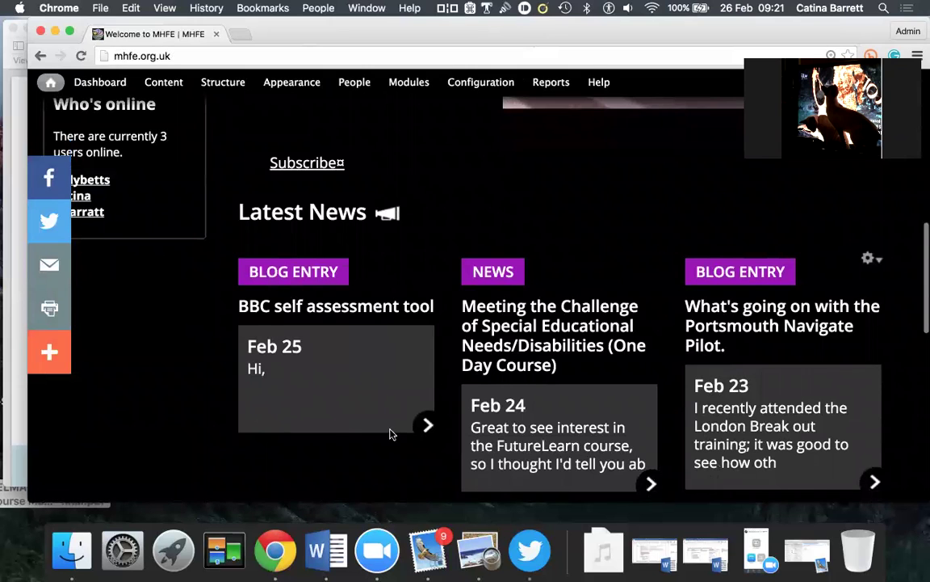
pyautogui.scroll(-5, 390, 433)
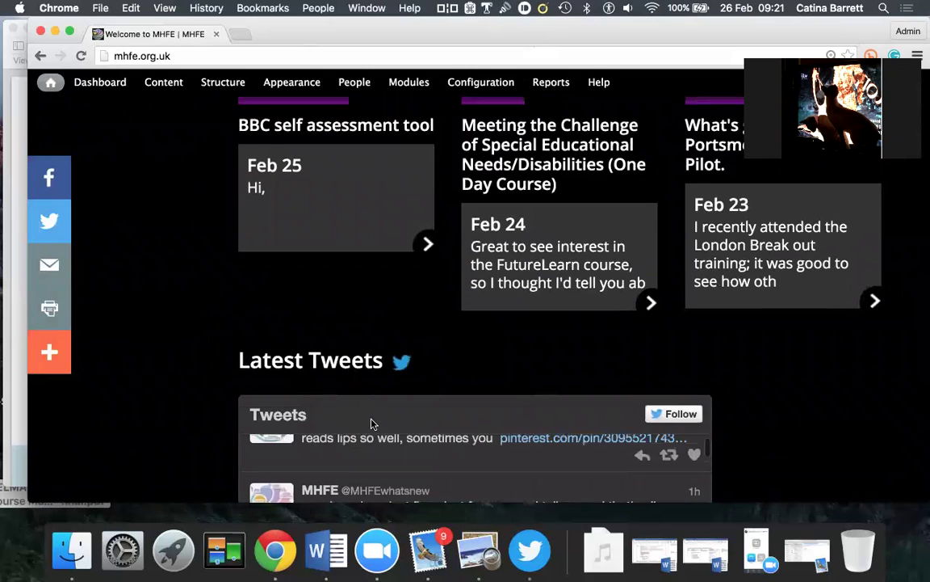
pyautogui.scroll(-3, 752, 422)
pyautogui.scroll(3, 525, 416)
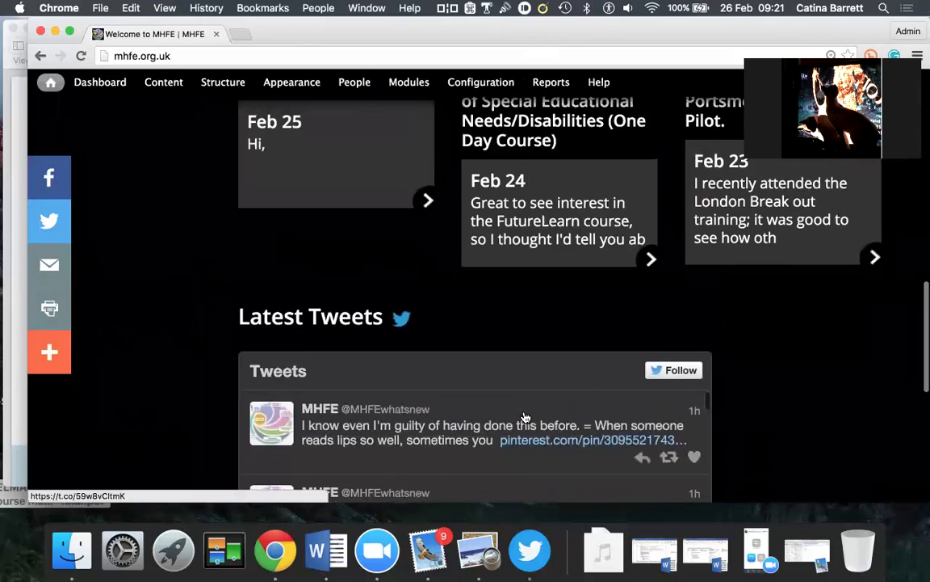
pyautogui.scroll(8, 825, 389)
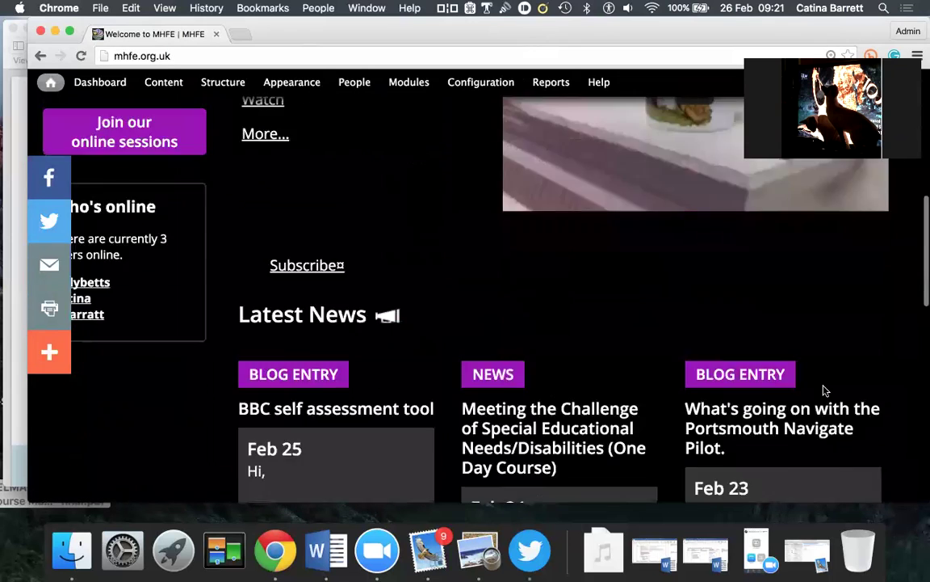
pyautogui.scroll(7, 824, 390)
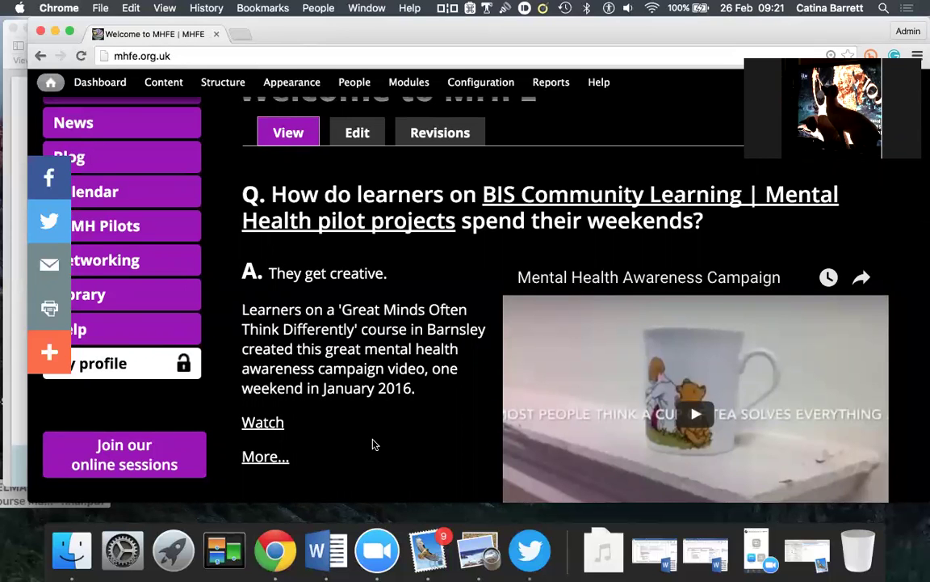
pyautogui.scroll(4, 372, 444)
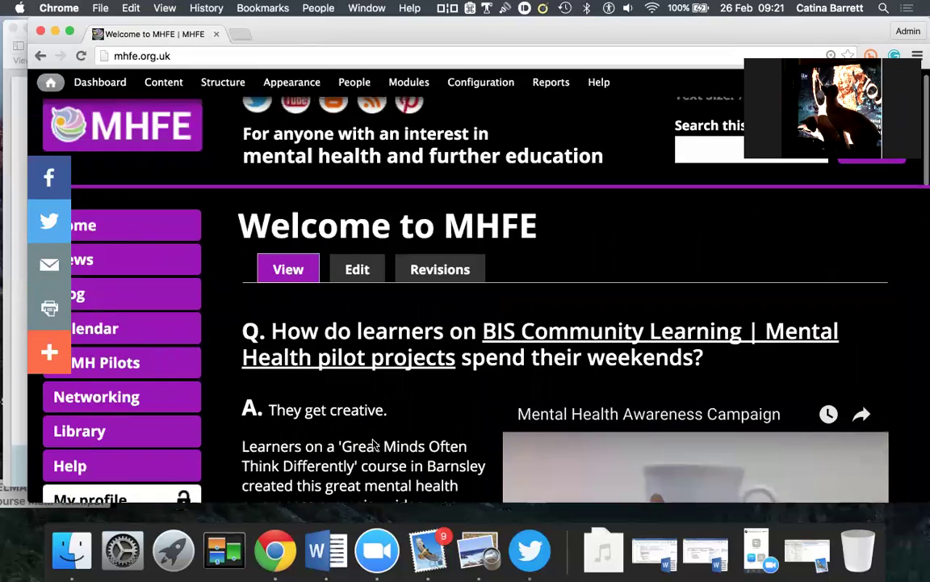